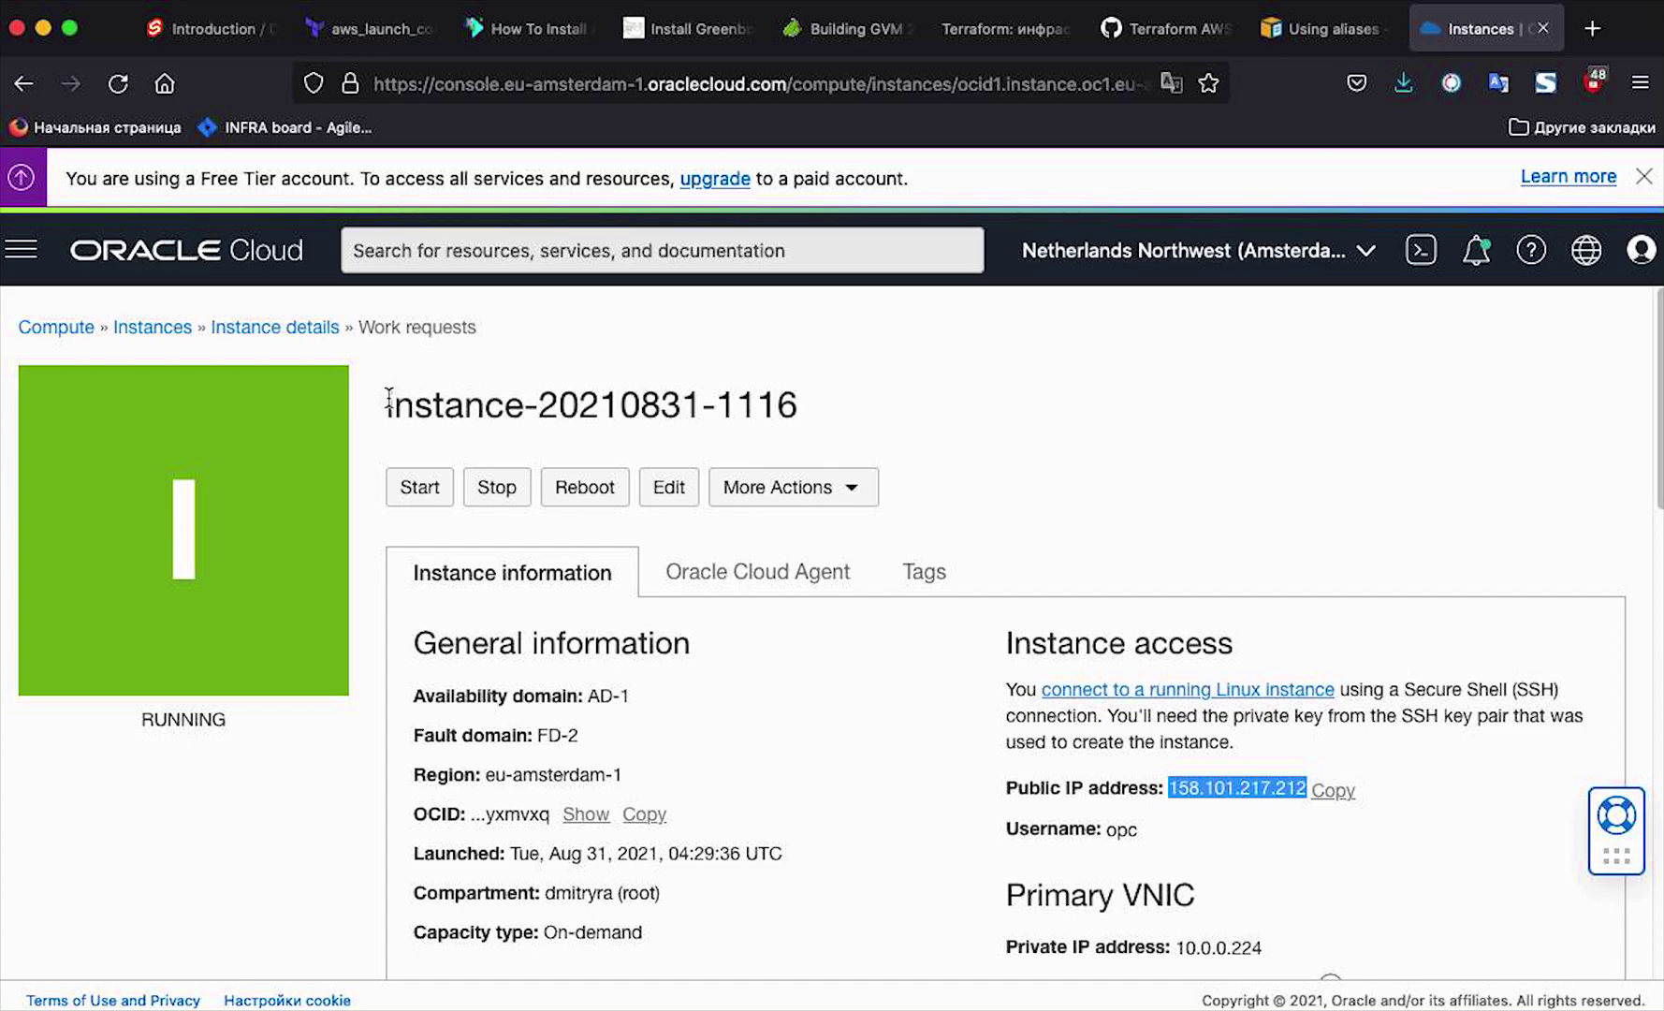
pyautogui.moveTo(386, 402); pyautogui.dragTo(836, 407)
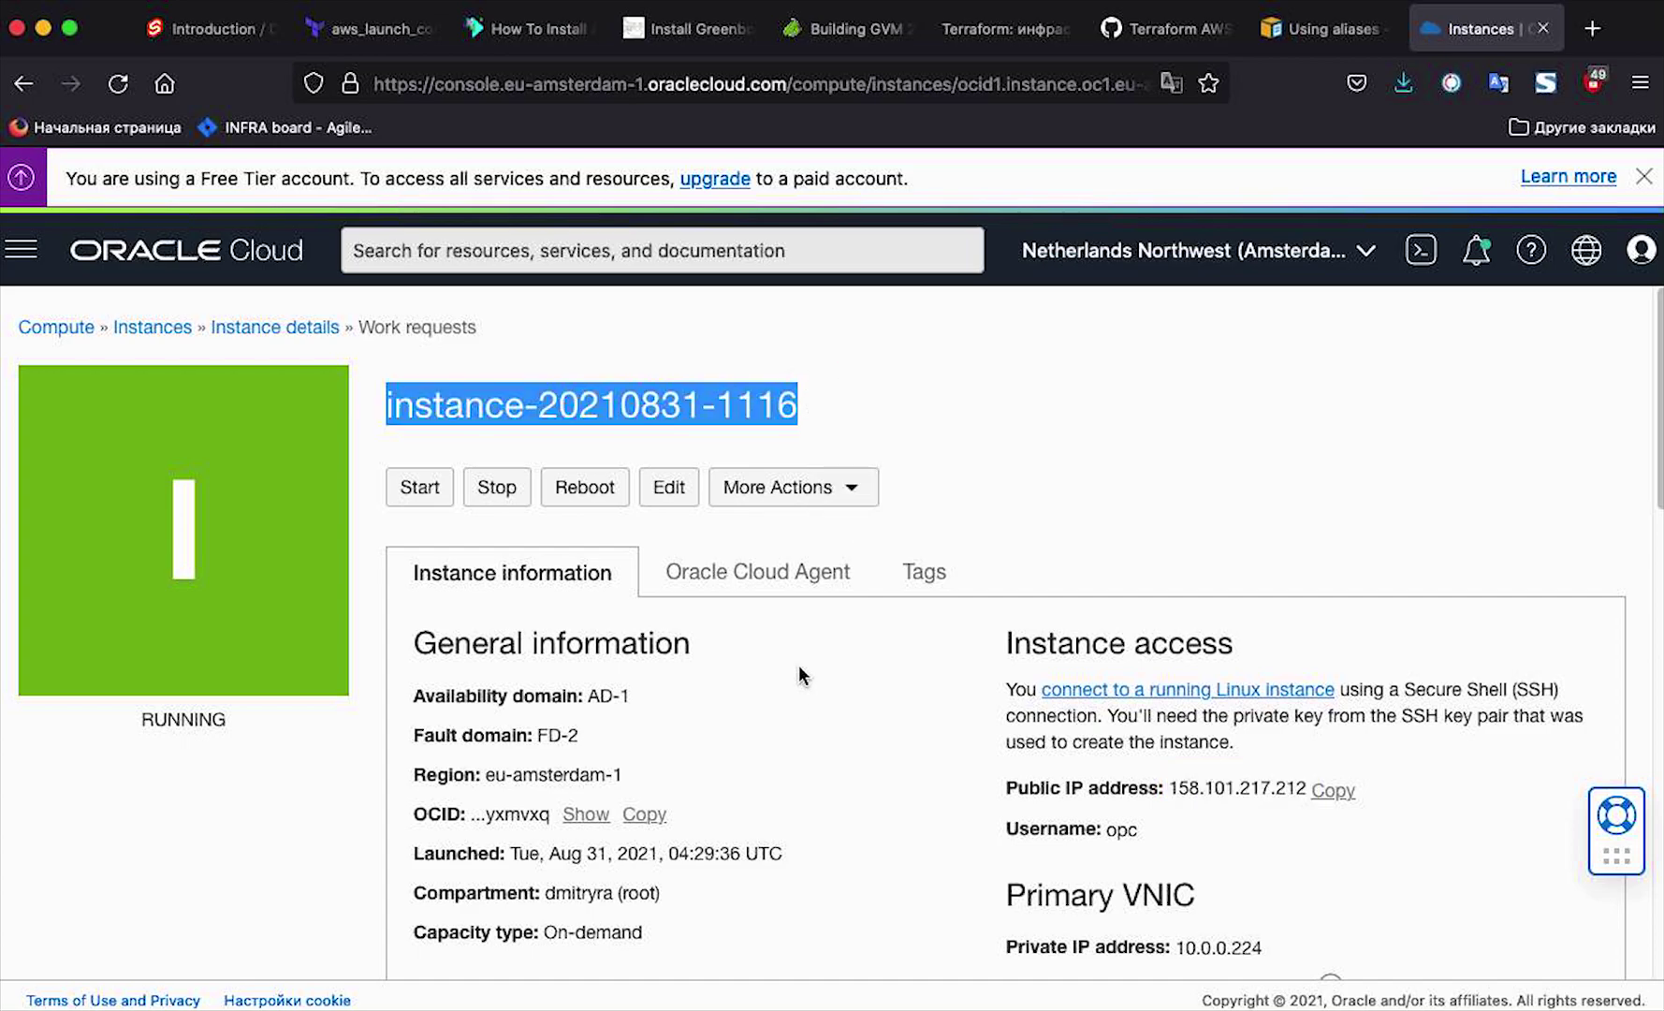
pyautogui.moveTo(845, 412)
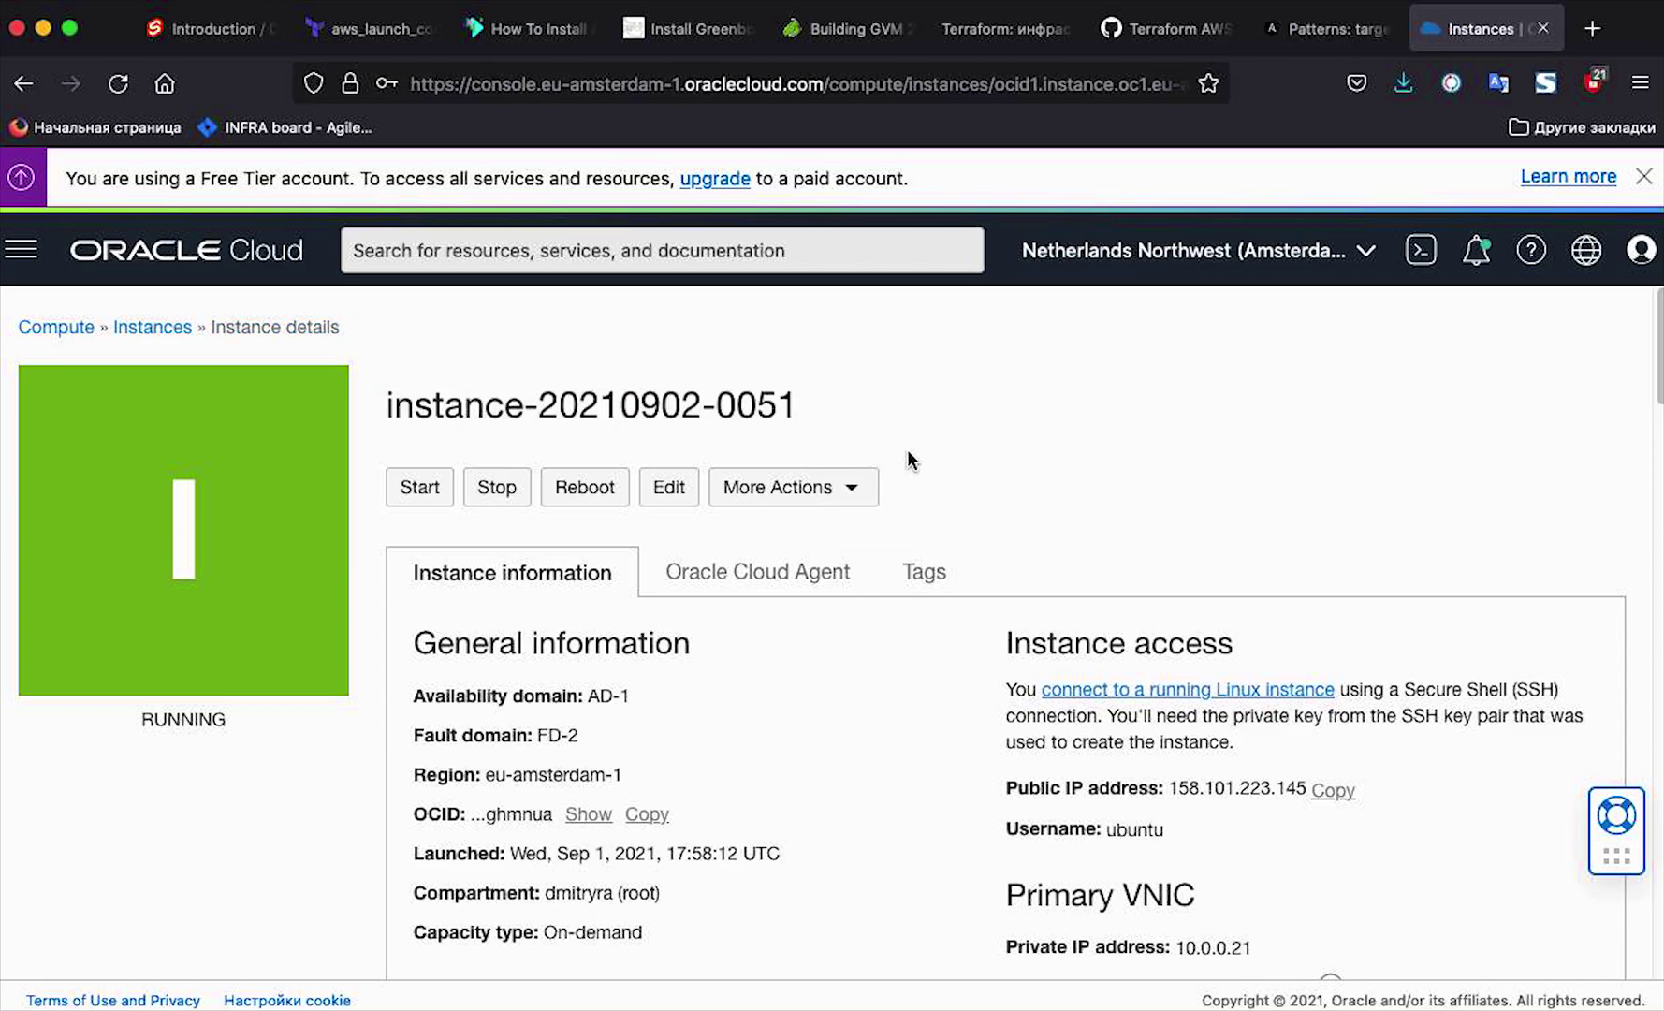
pyautogui.click(854, 490)
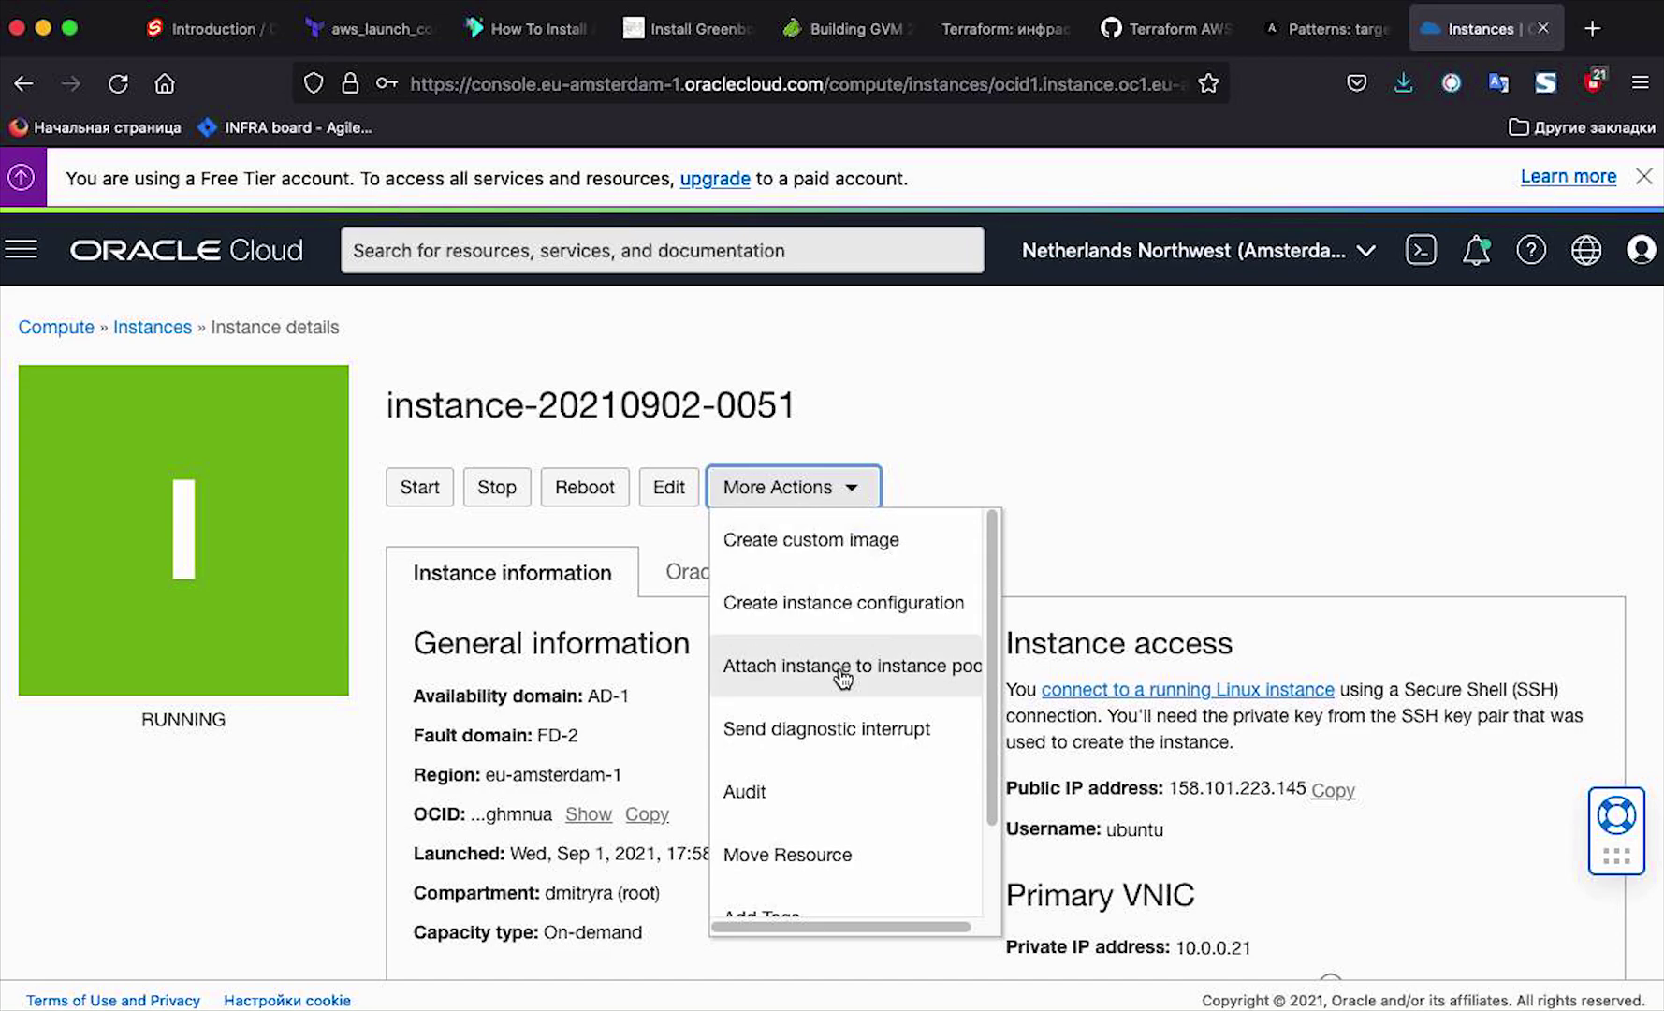
pyautogui.scroll(-2, 838, 693)
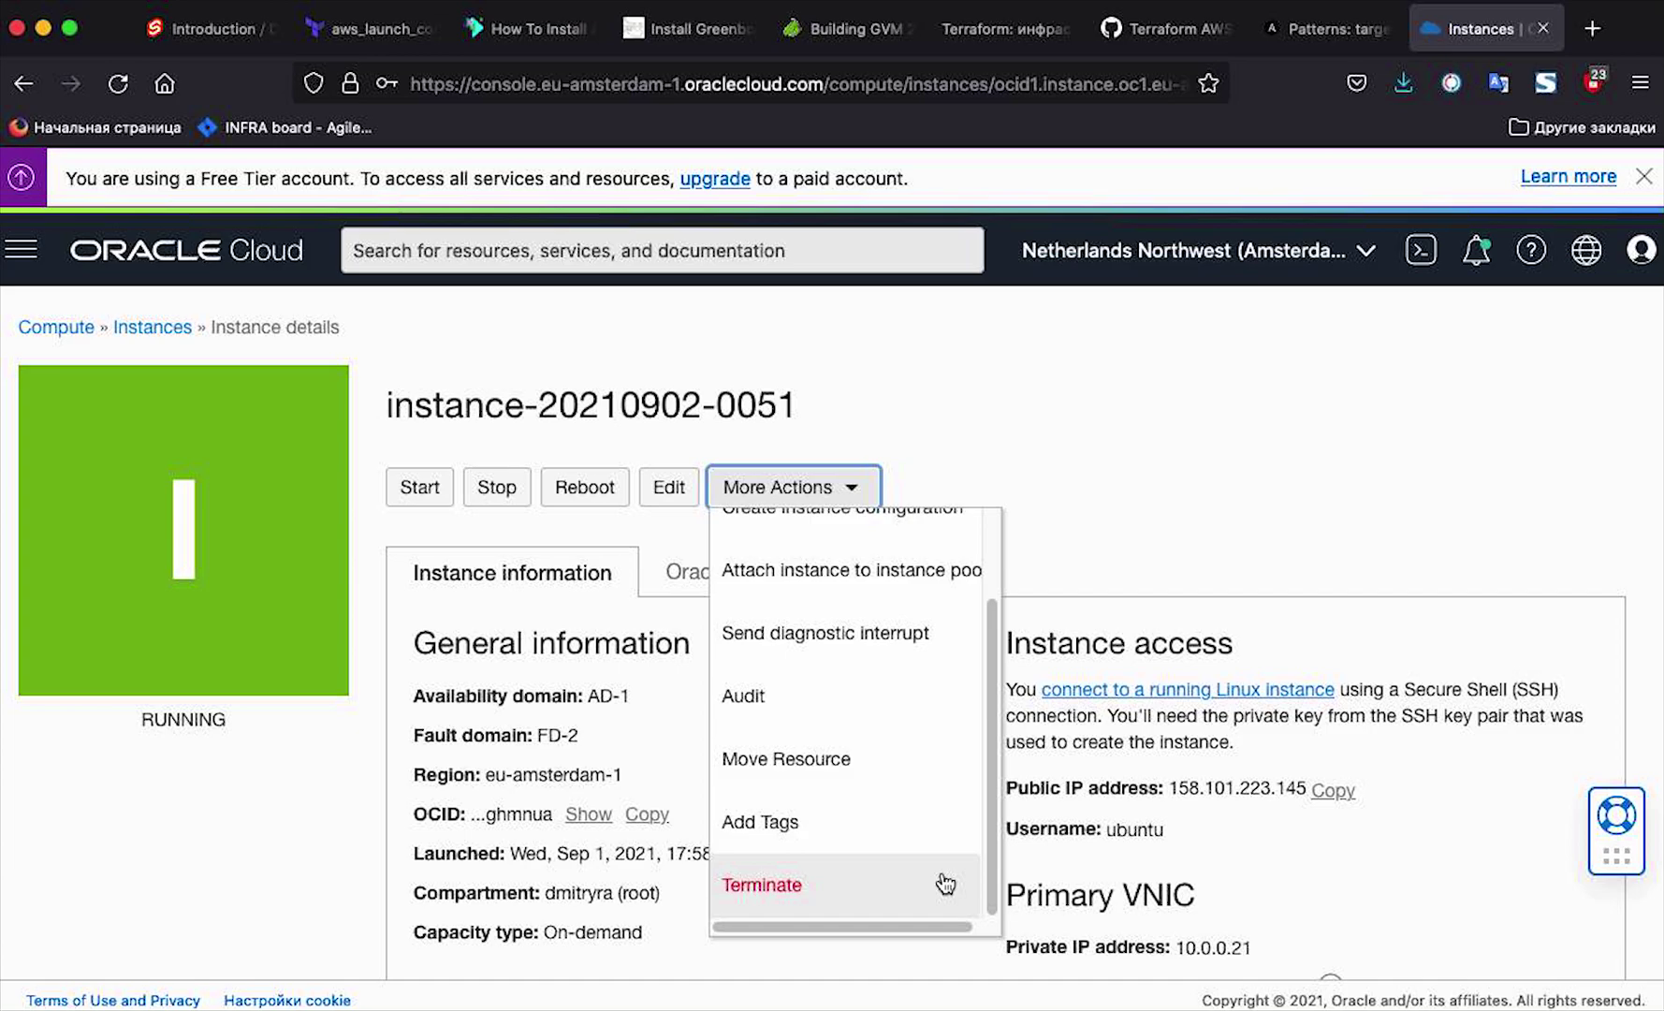
pyautogui.click(955, 462)
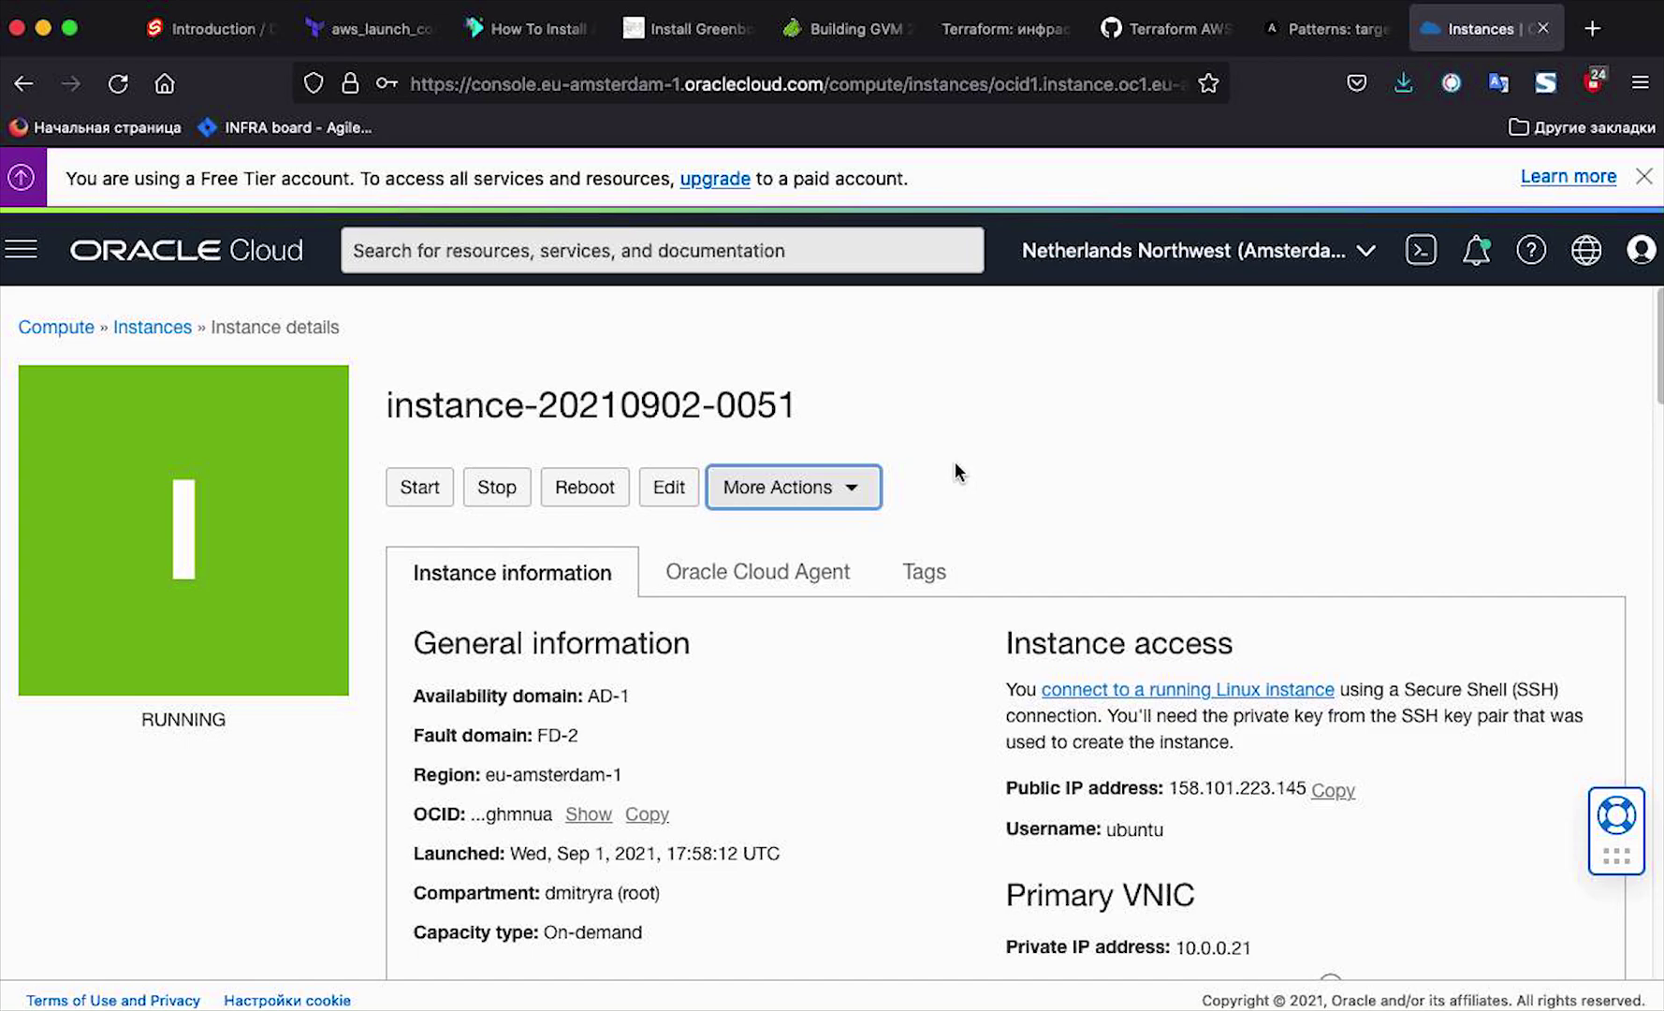
pyautogui.click(855, 494)
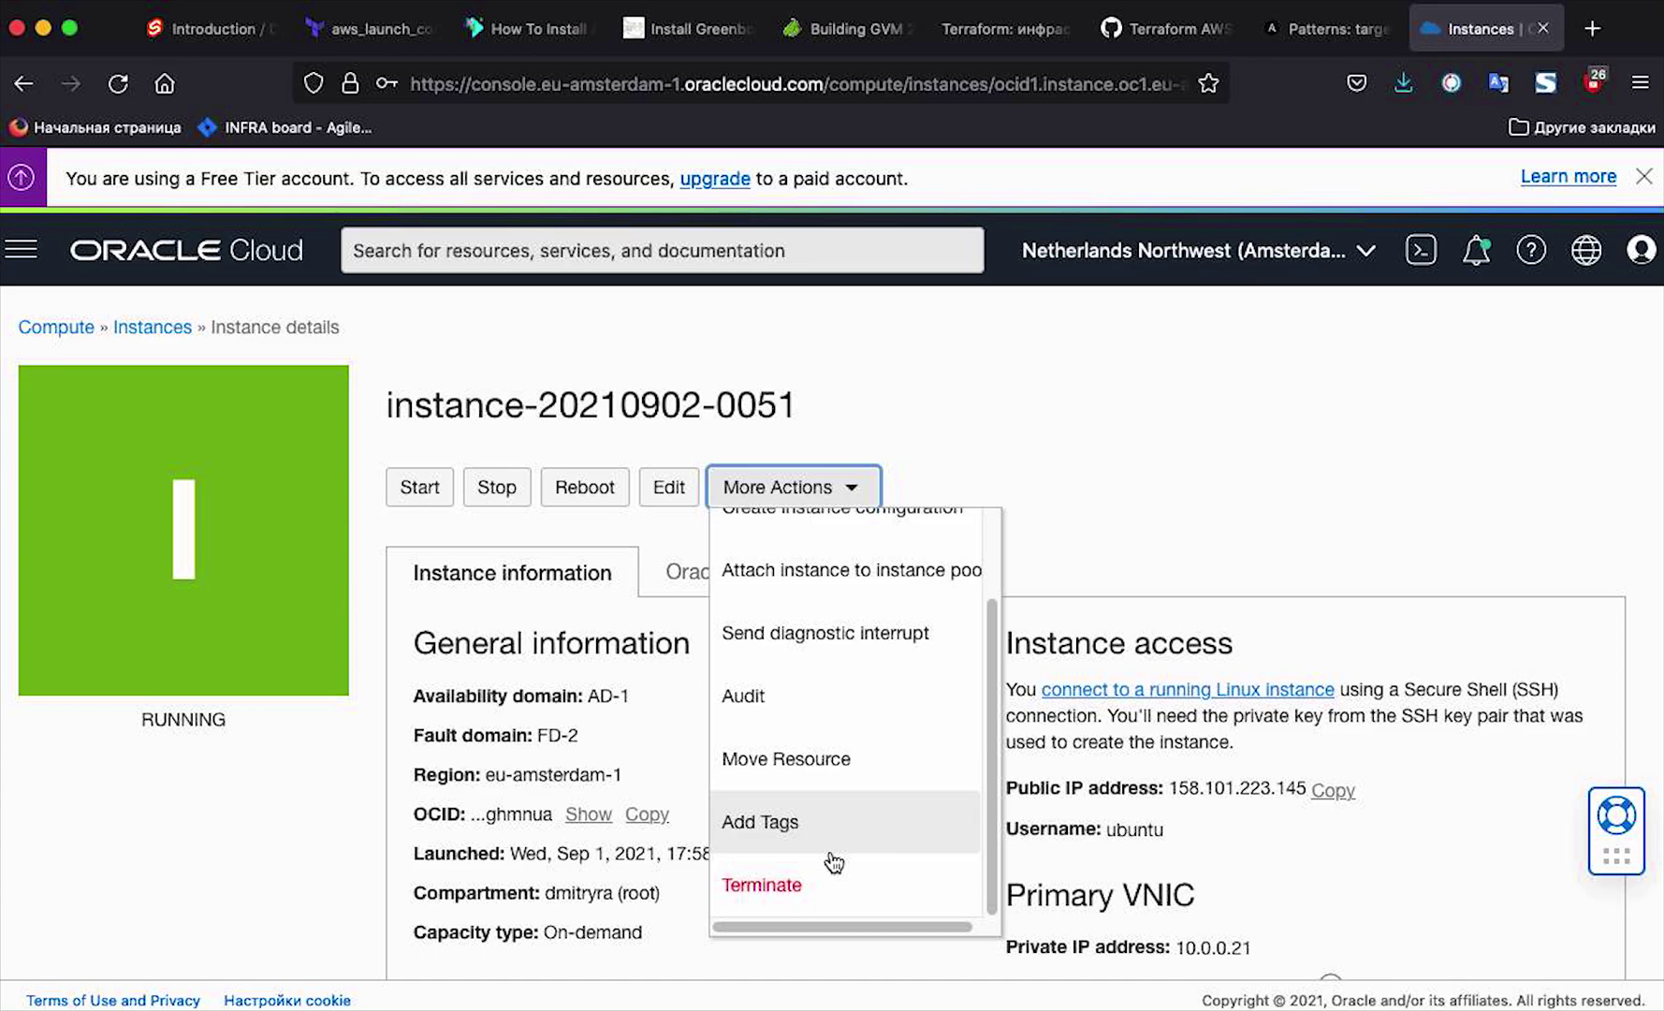
pyautogui.click(1019, 532)
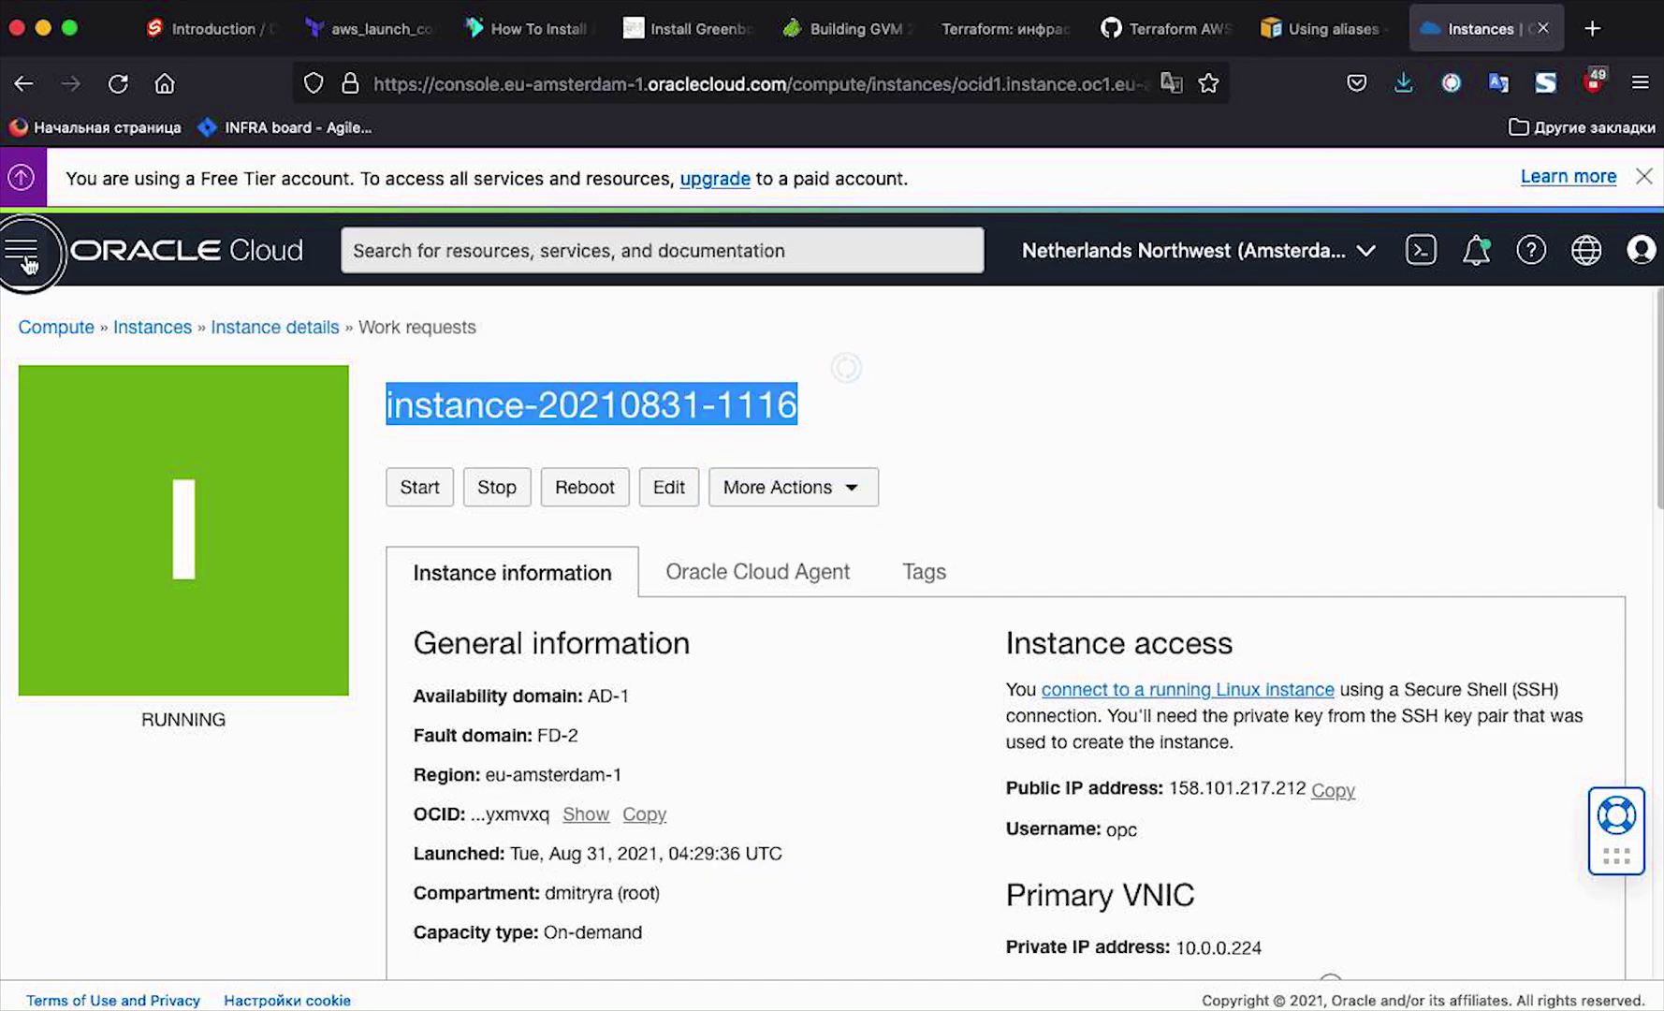
# Step: Open the boot volumes list in block storage and examine the size and state of each volume
pyautogui.click(23, 253)
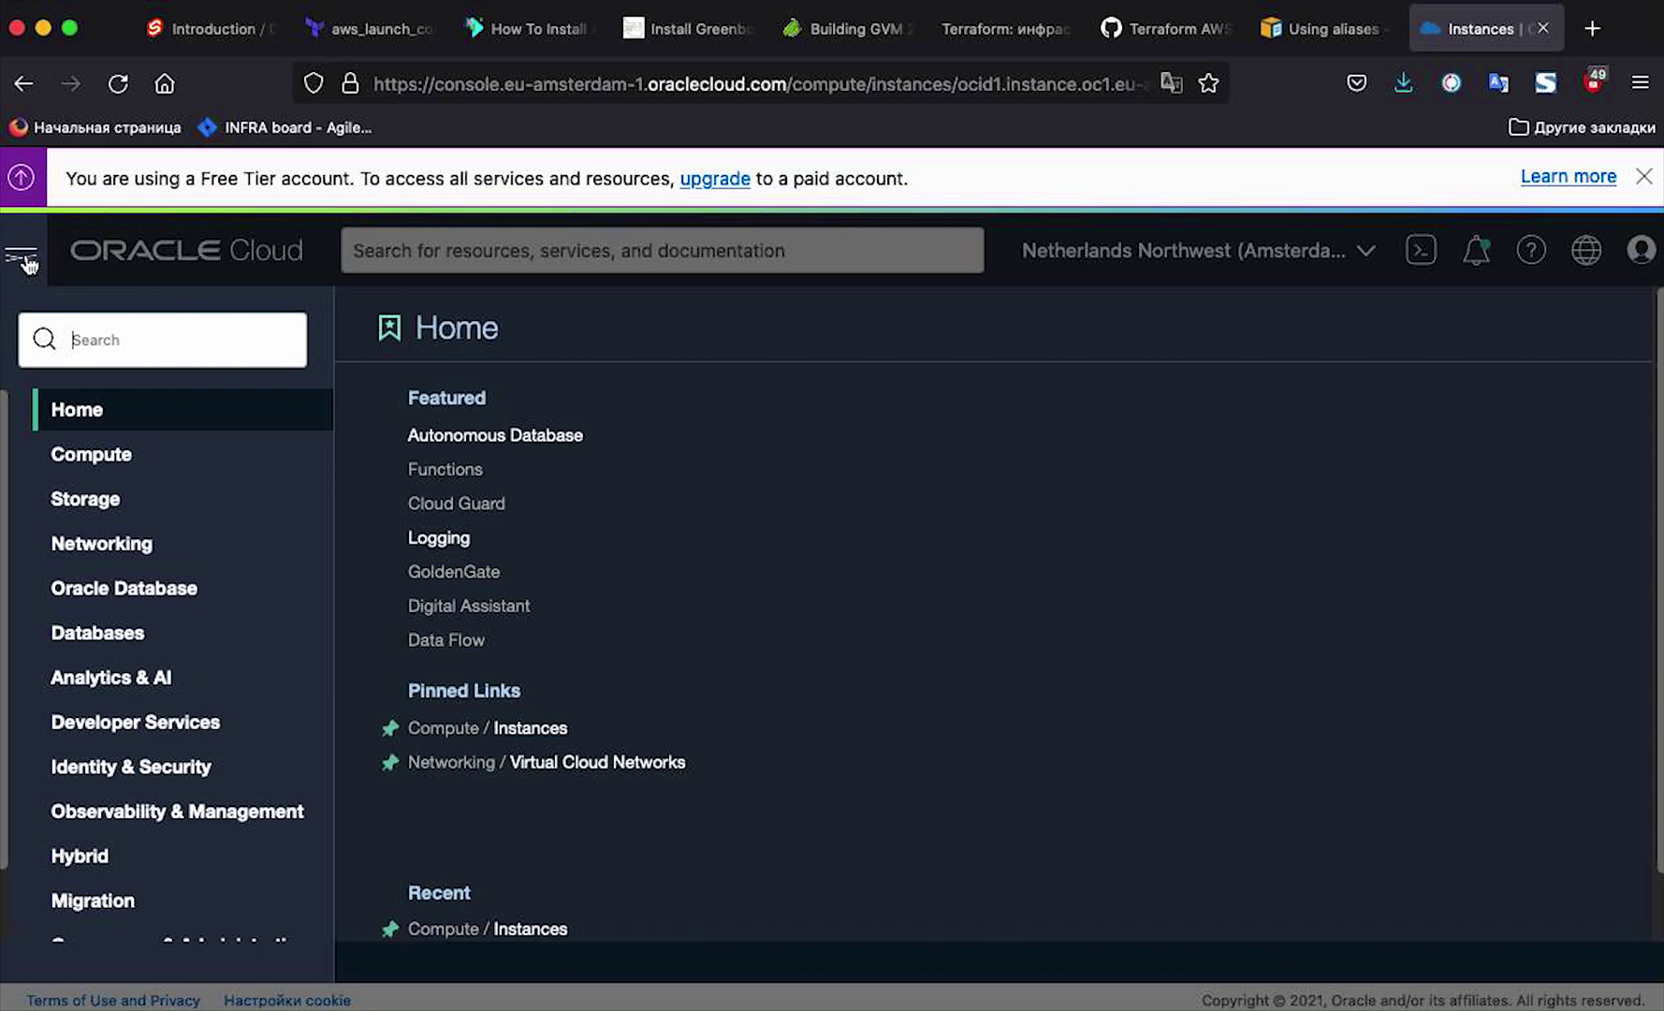
pyautogui.click(86, 501)
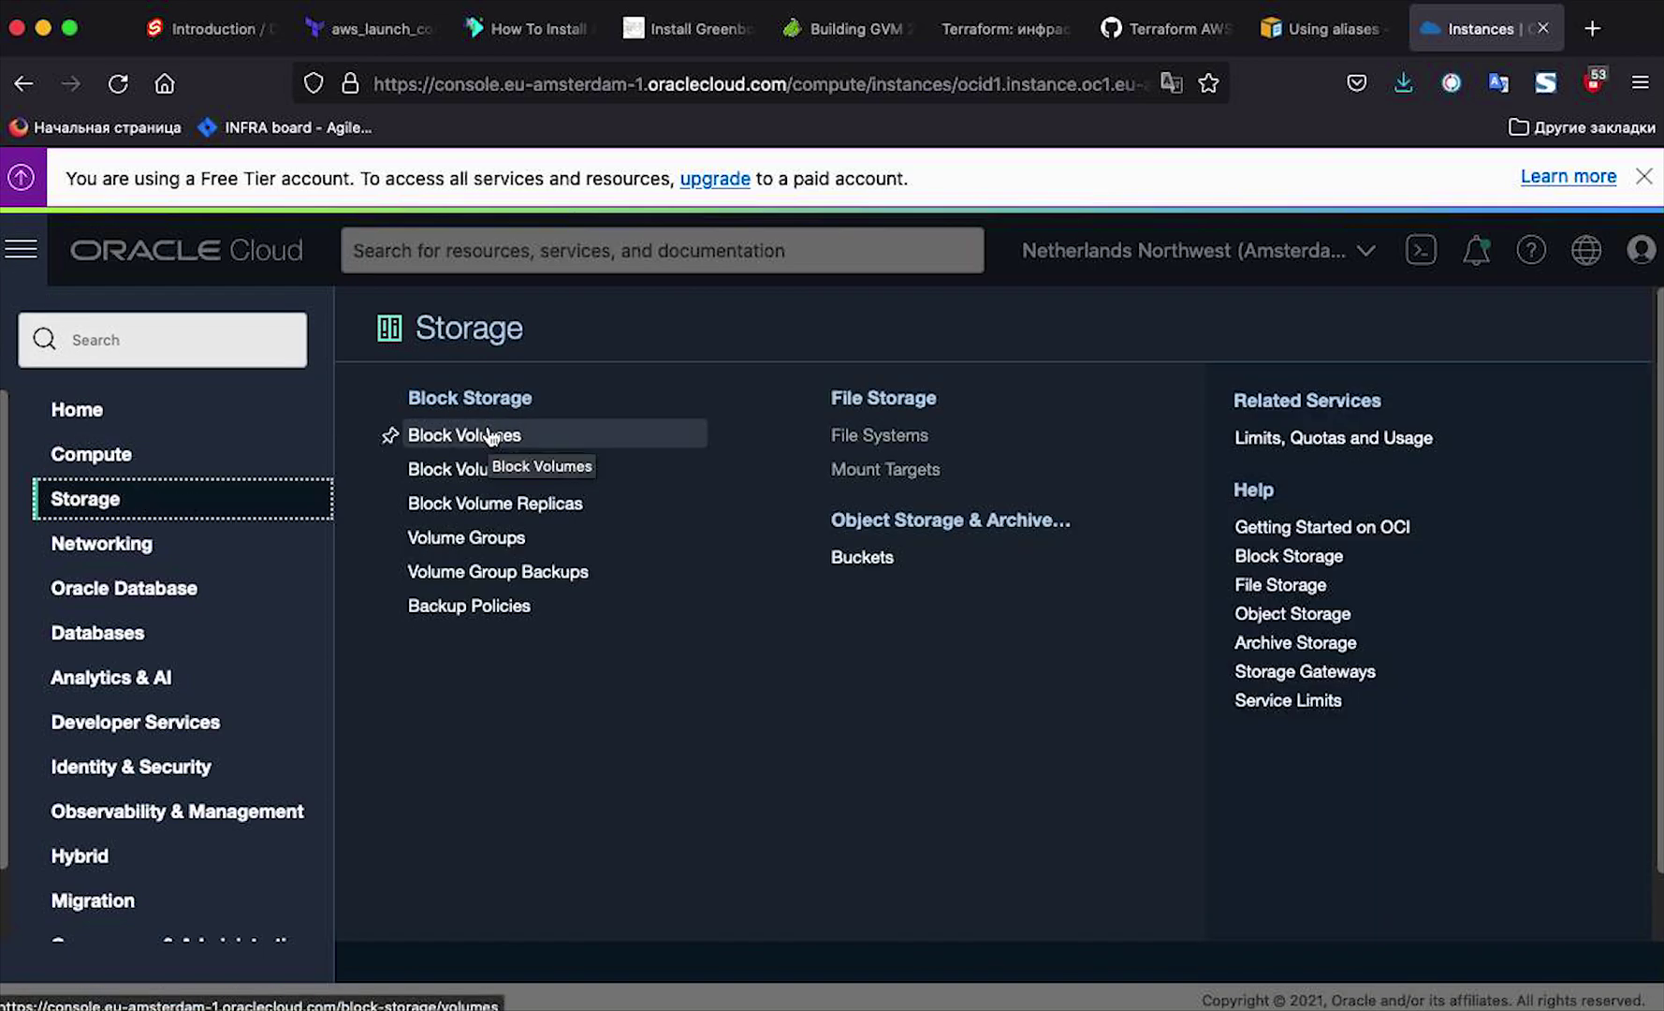
pyautogui.click(486, 436)
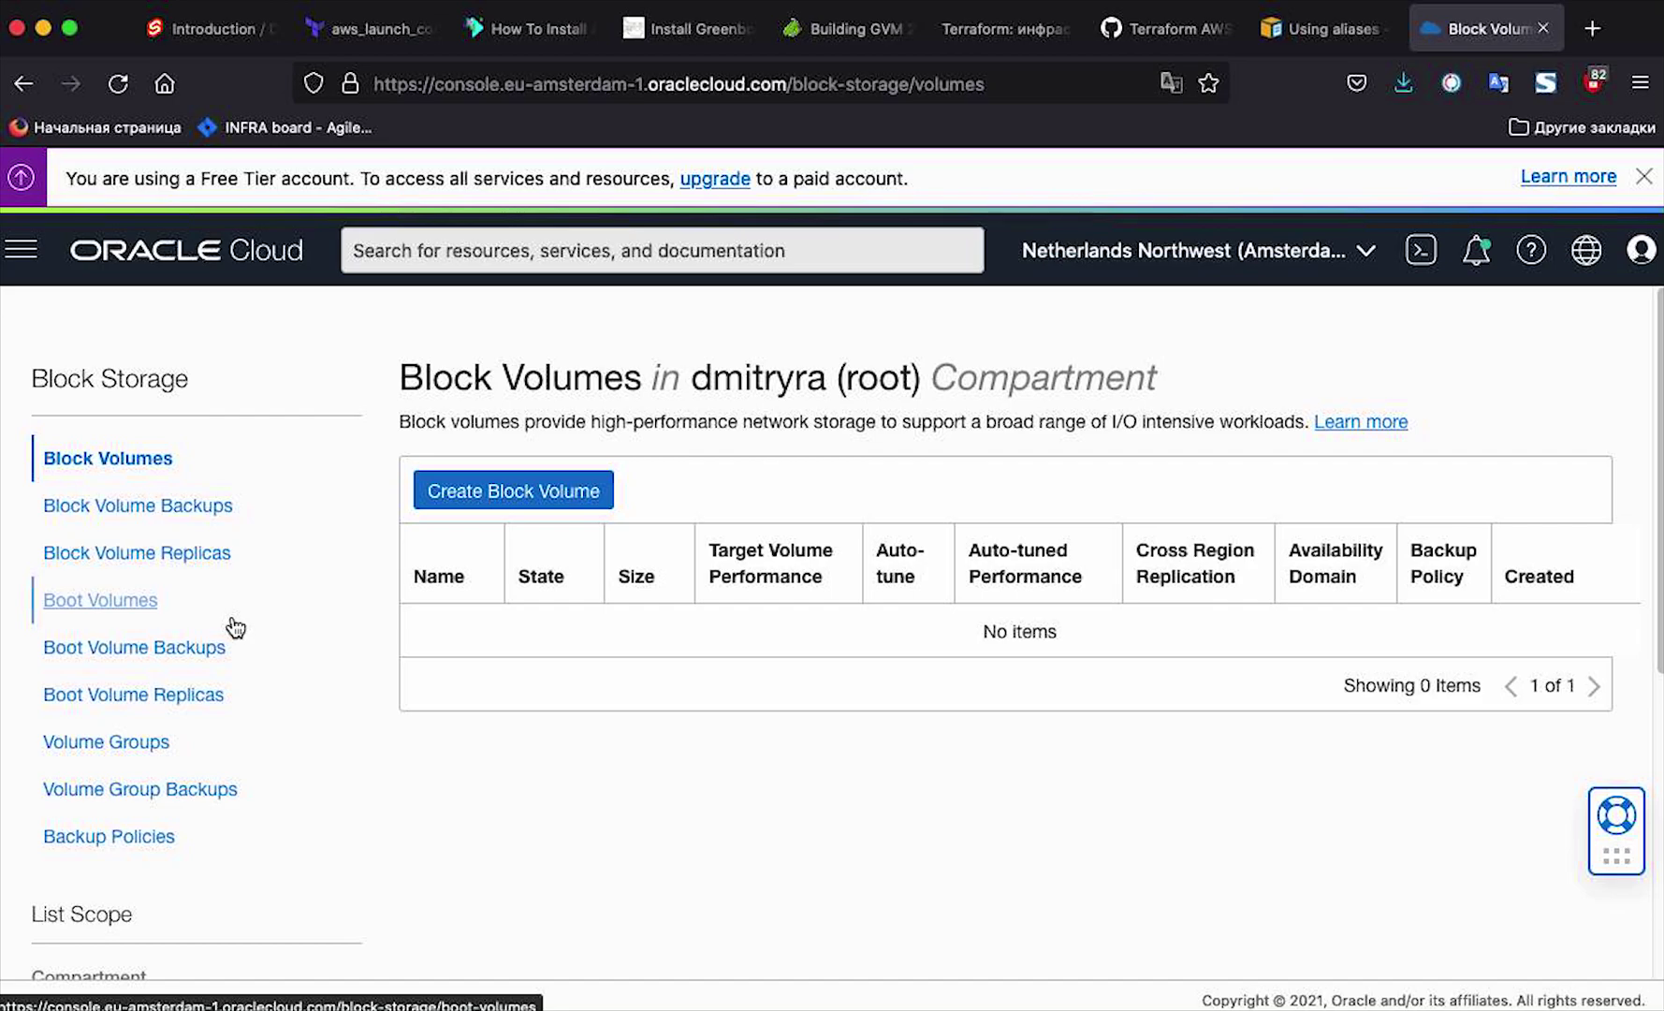
pyautogui.click(105, 607)
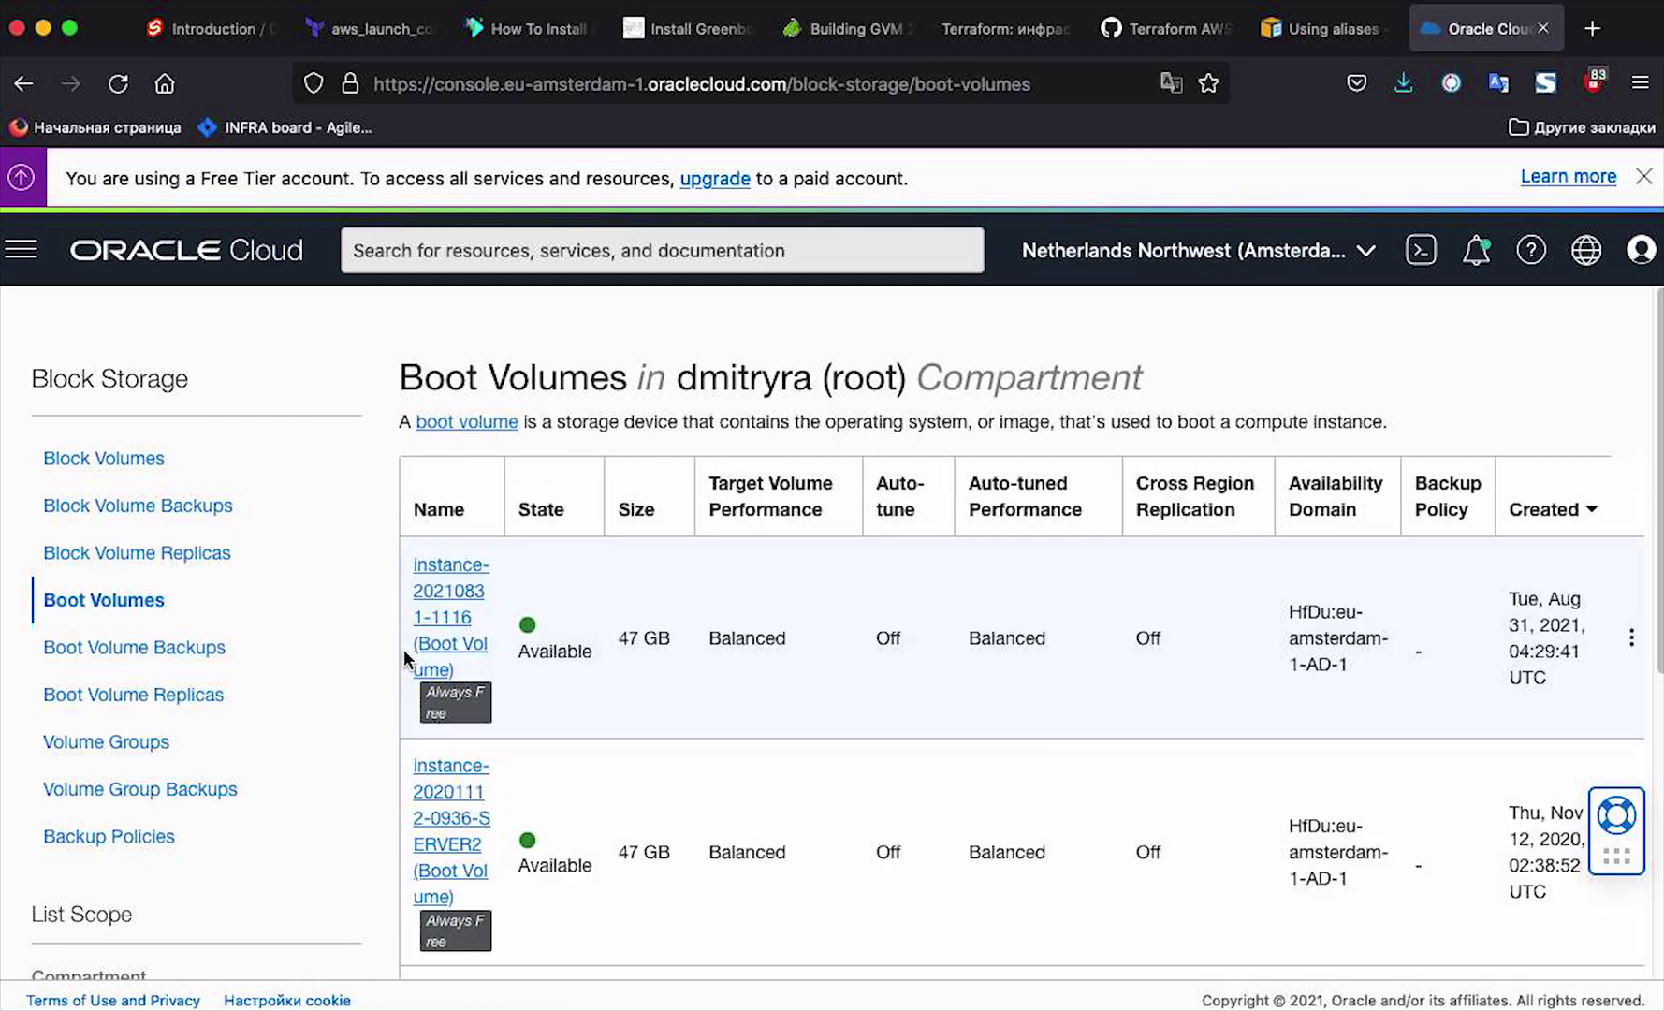
pyautogui.scroll(-5, 785, 611)
pyautogui.scroll(5, 784, 611)
pyautogui.scroll(-5, 785, 610)
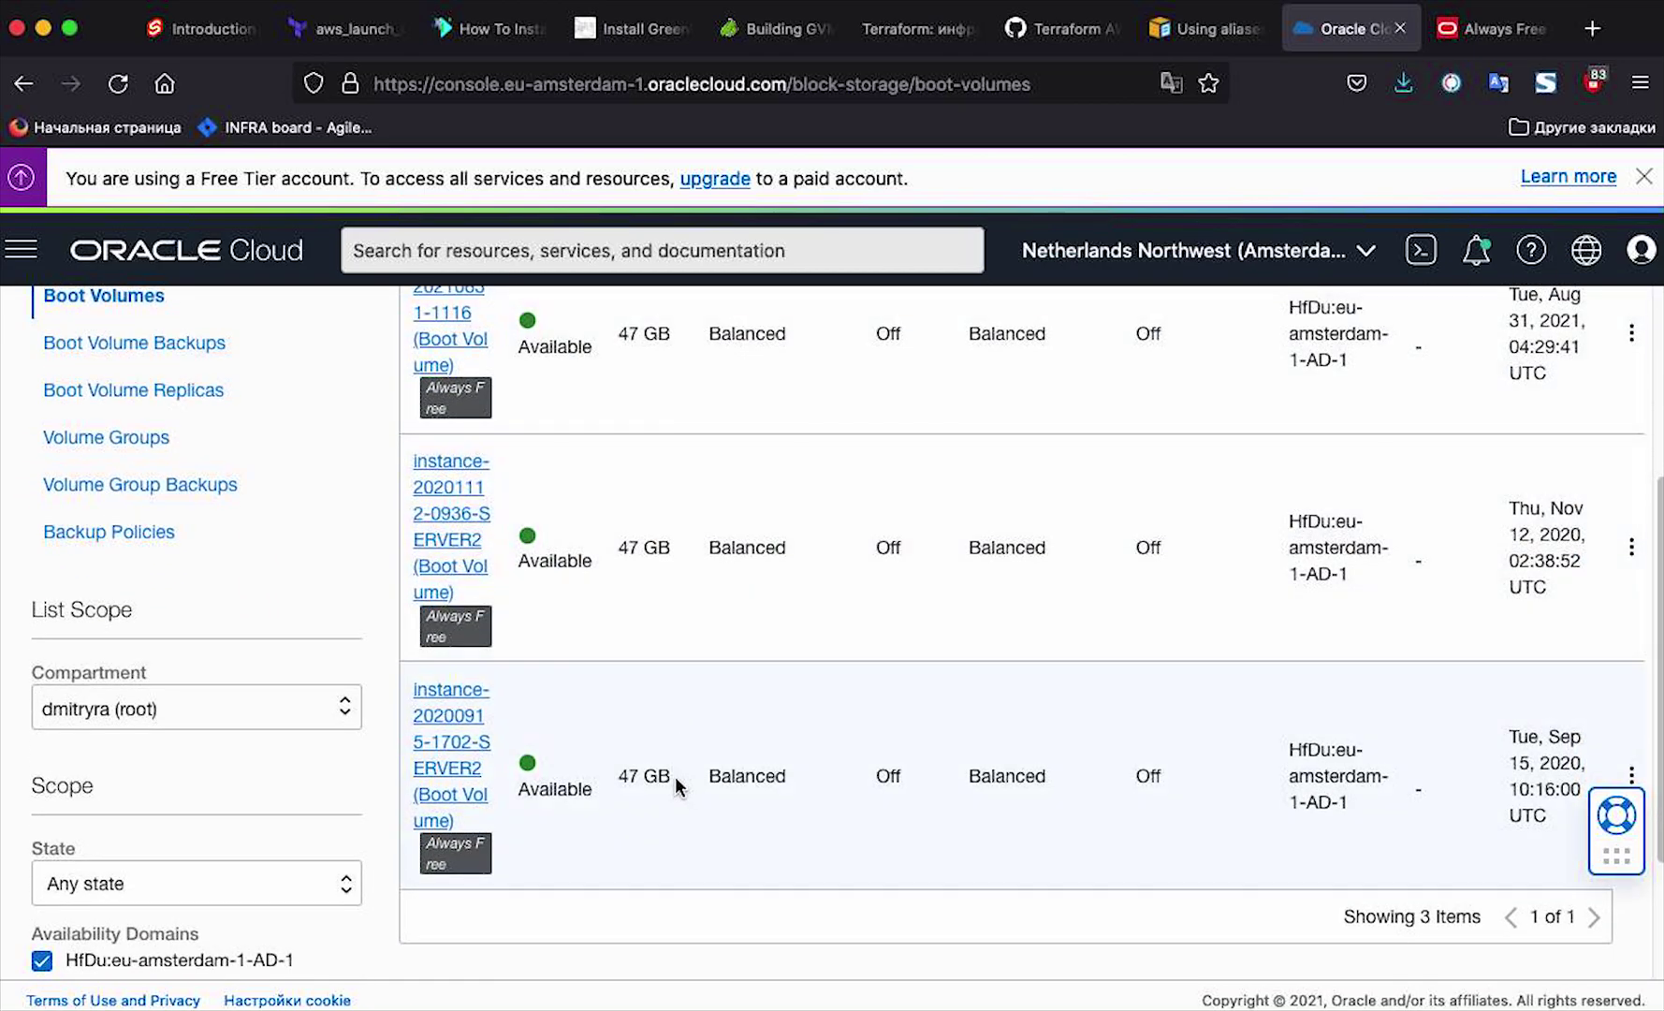
pyautogui.scroll(5, 675, 776)
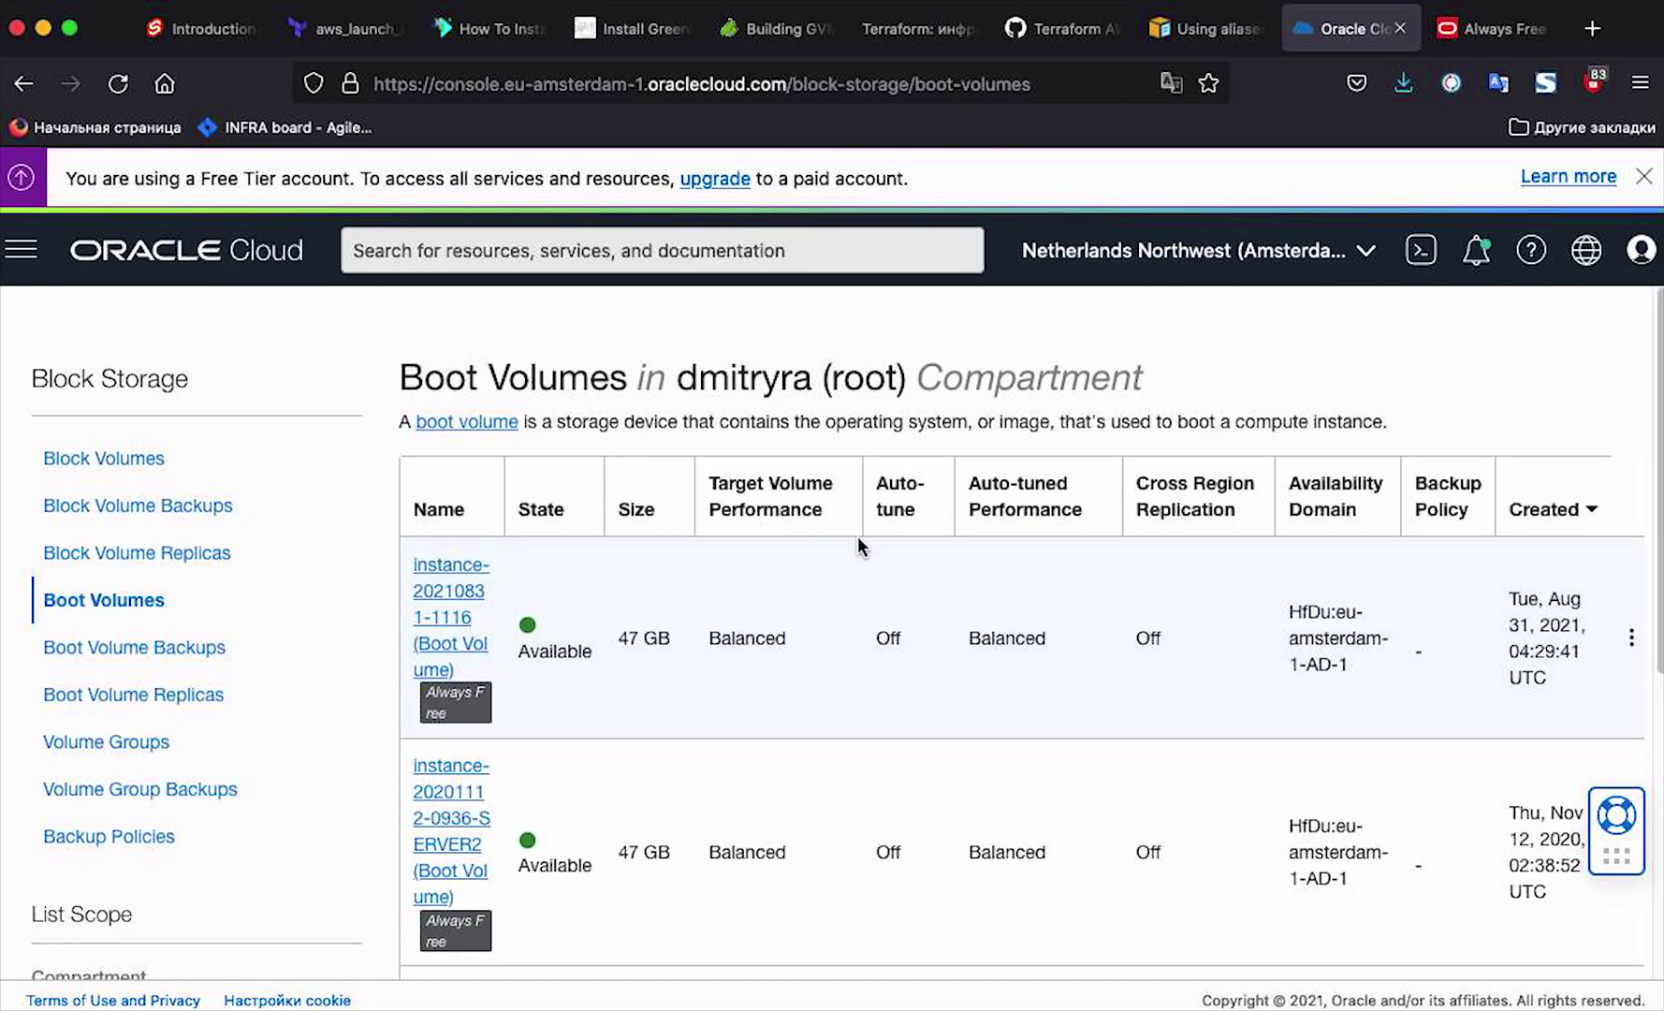
# Step: Read the block volume allowance in the Always Free Resources documentation and close that page
pyautogui.click(1494, 39)
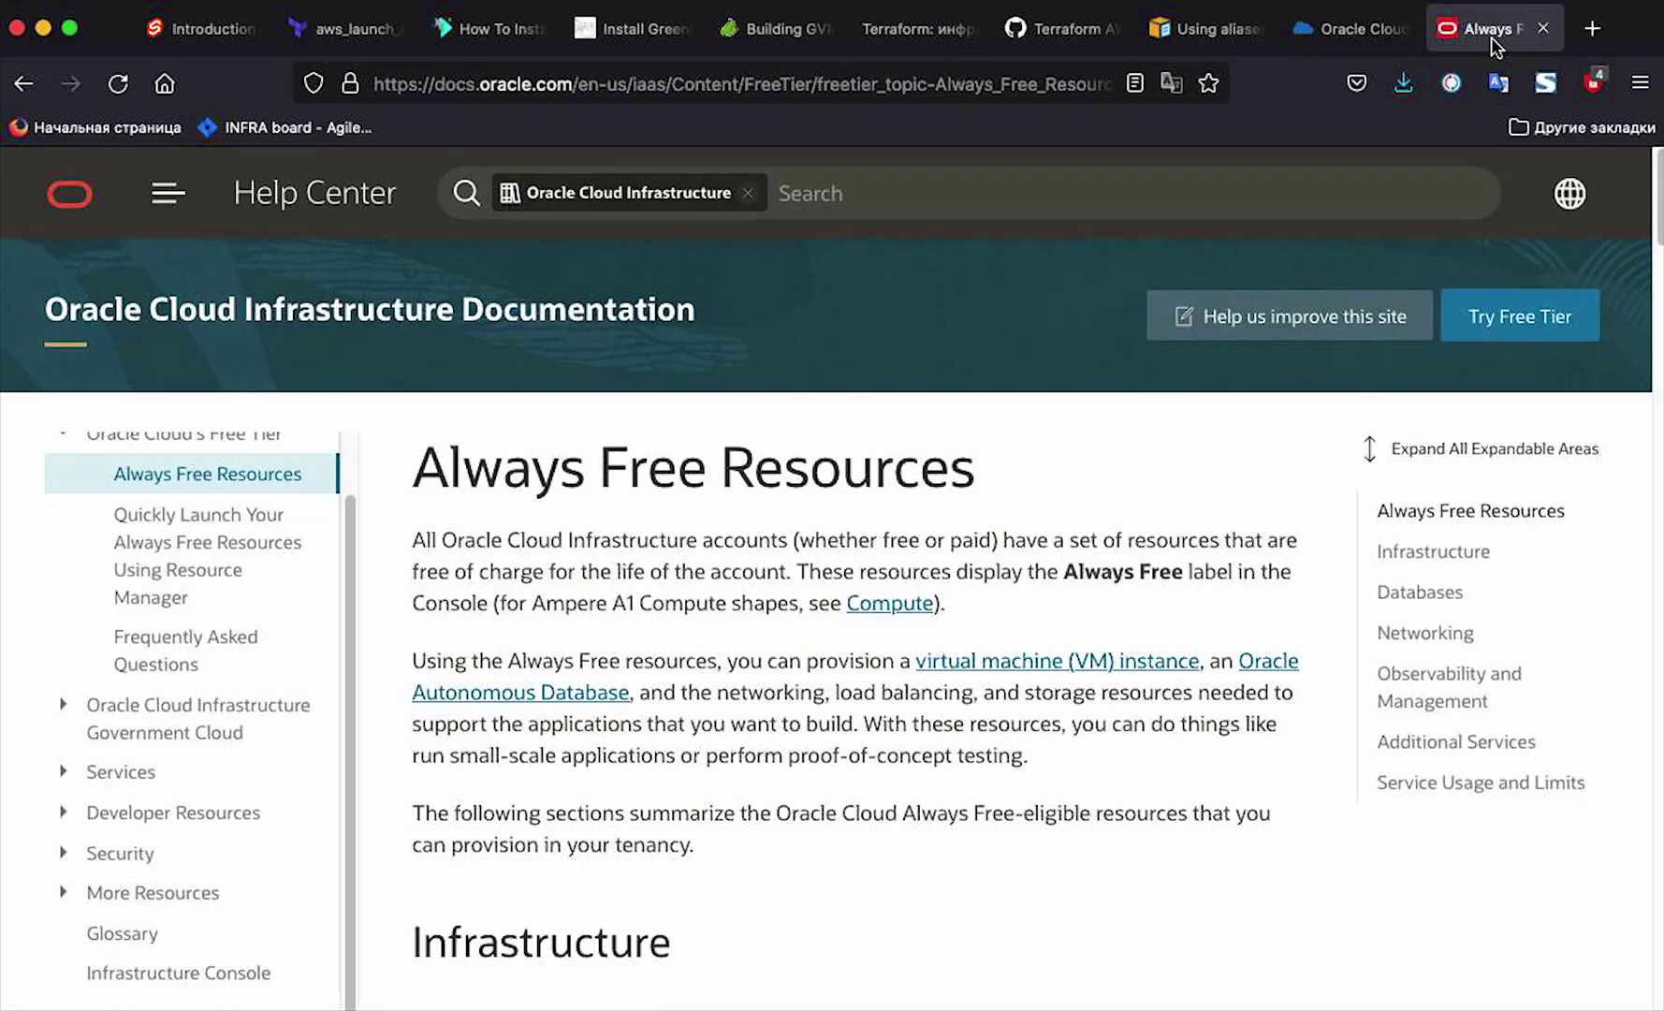
pyautogui.scroll(-10, 716, 726)
pyautogui.scroll(-10, 896, 558)
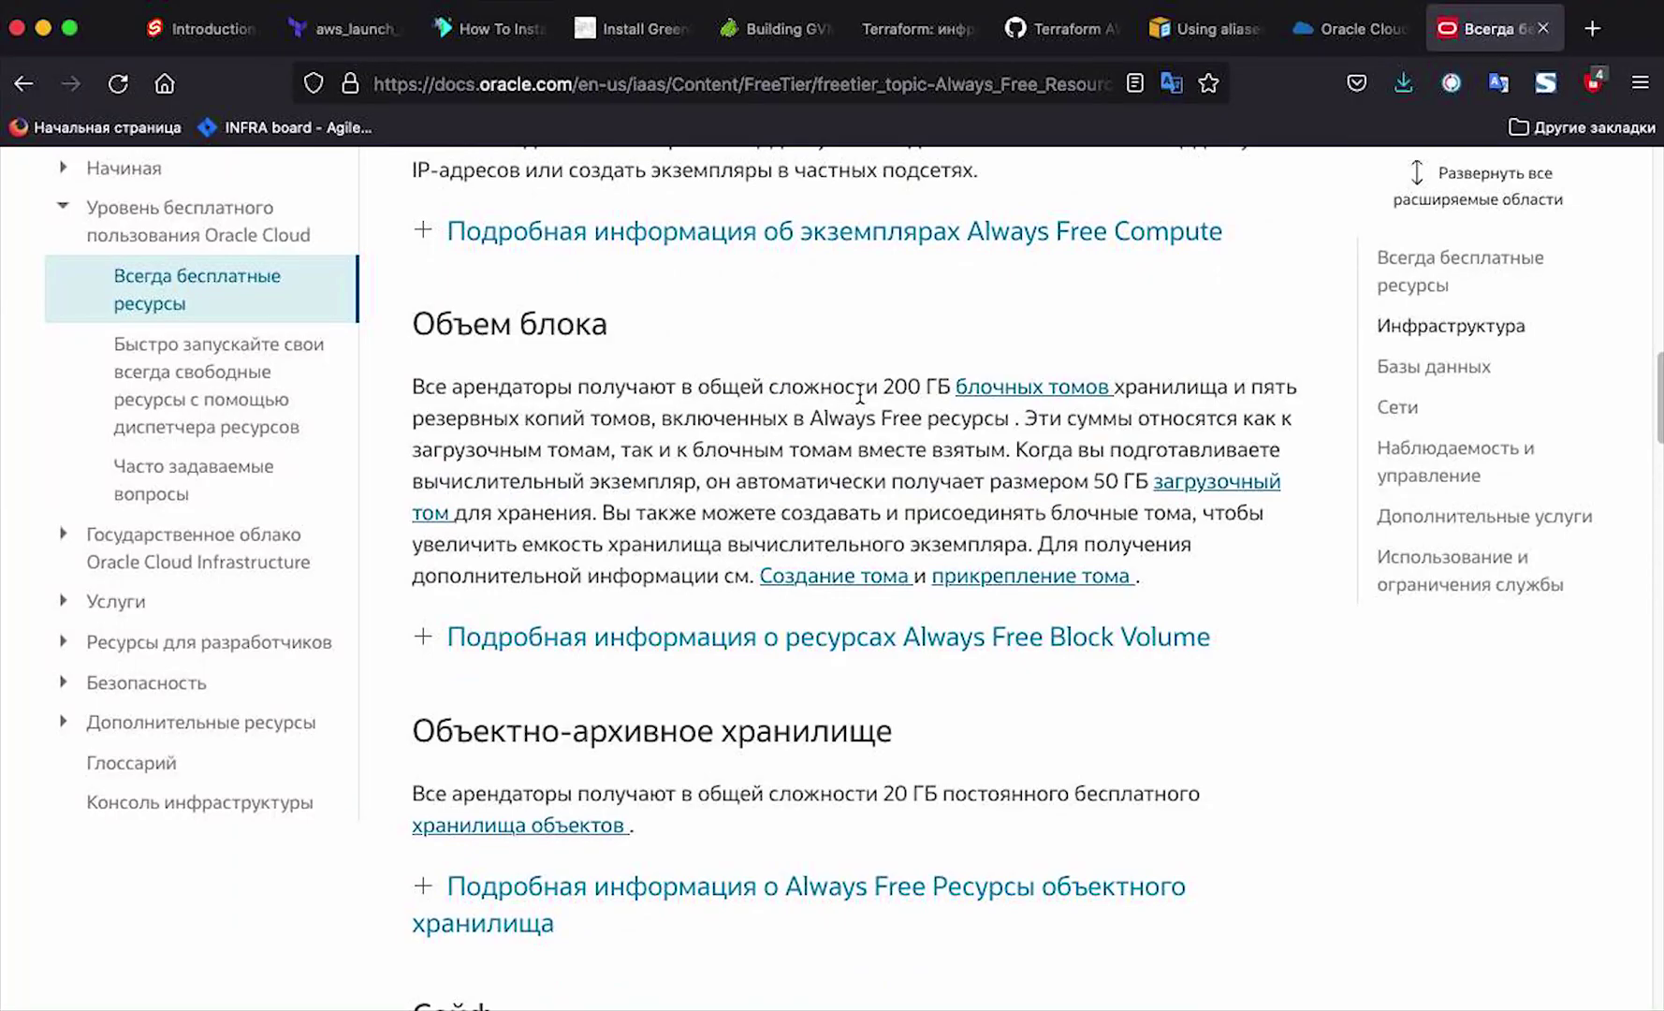
pyautogui.moveTo(880, 387); pyautogui.dragTo(1137, 387)
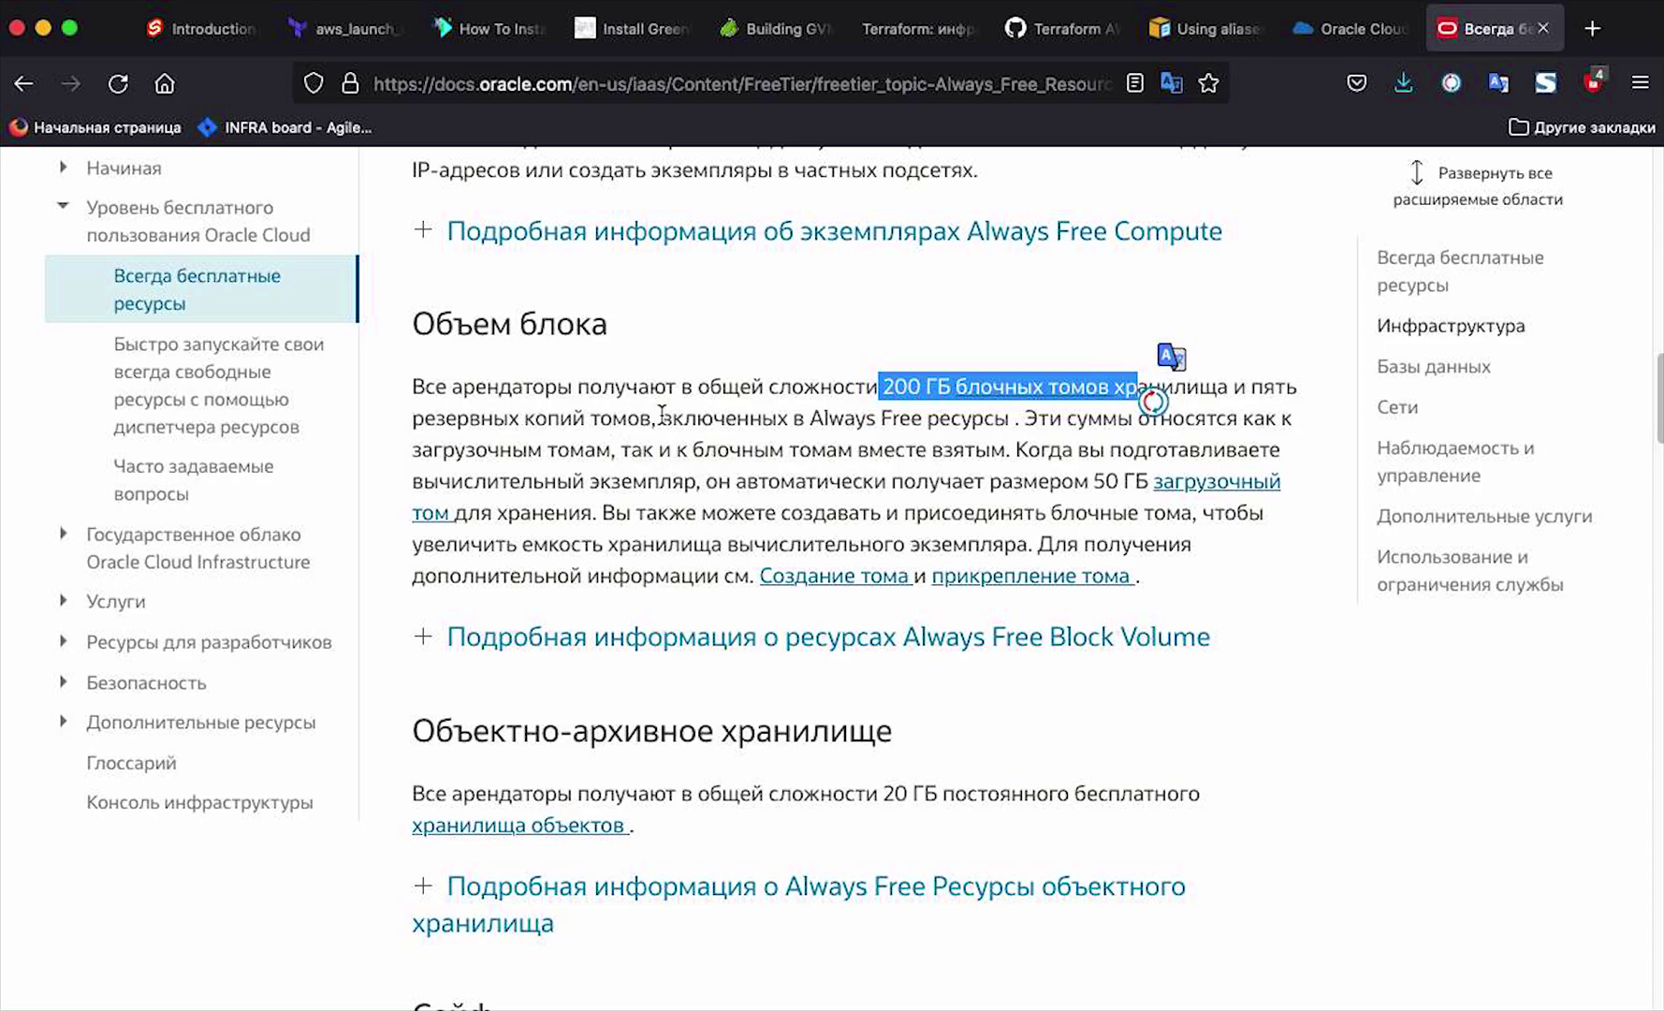
pyautogui.click(701, 418)
pyautogui.moveTo(701, 418); pyautogui.dragTo(1011, 420)
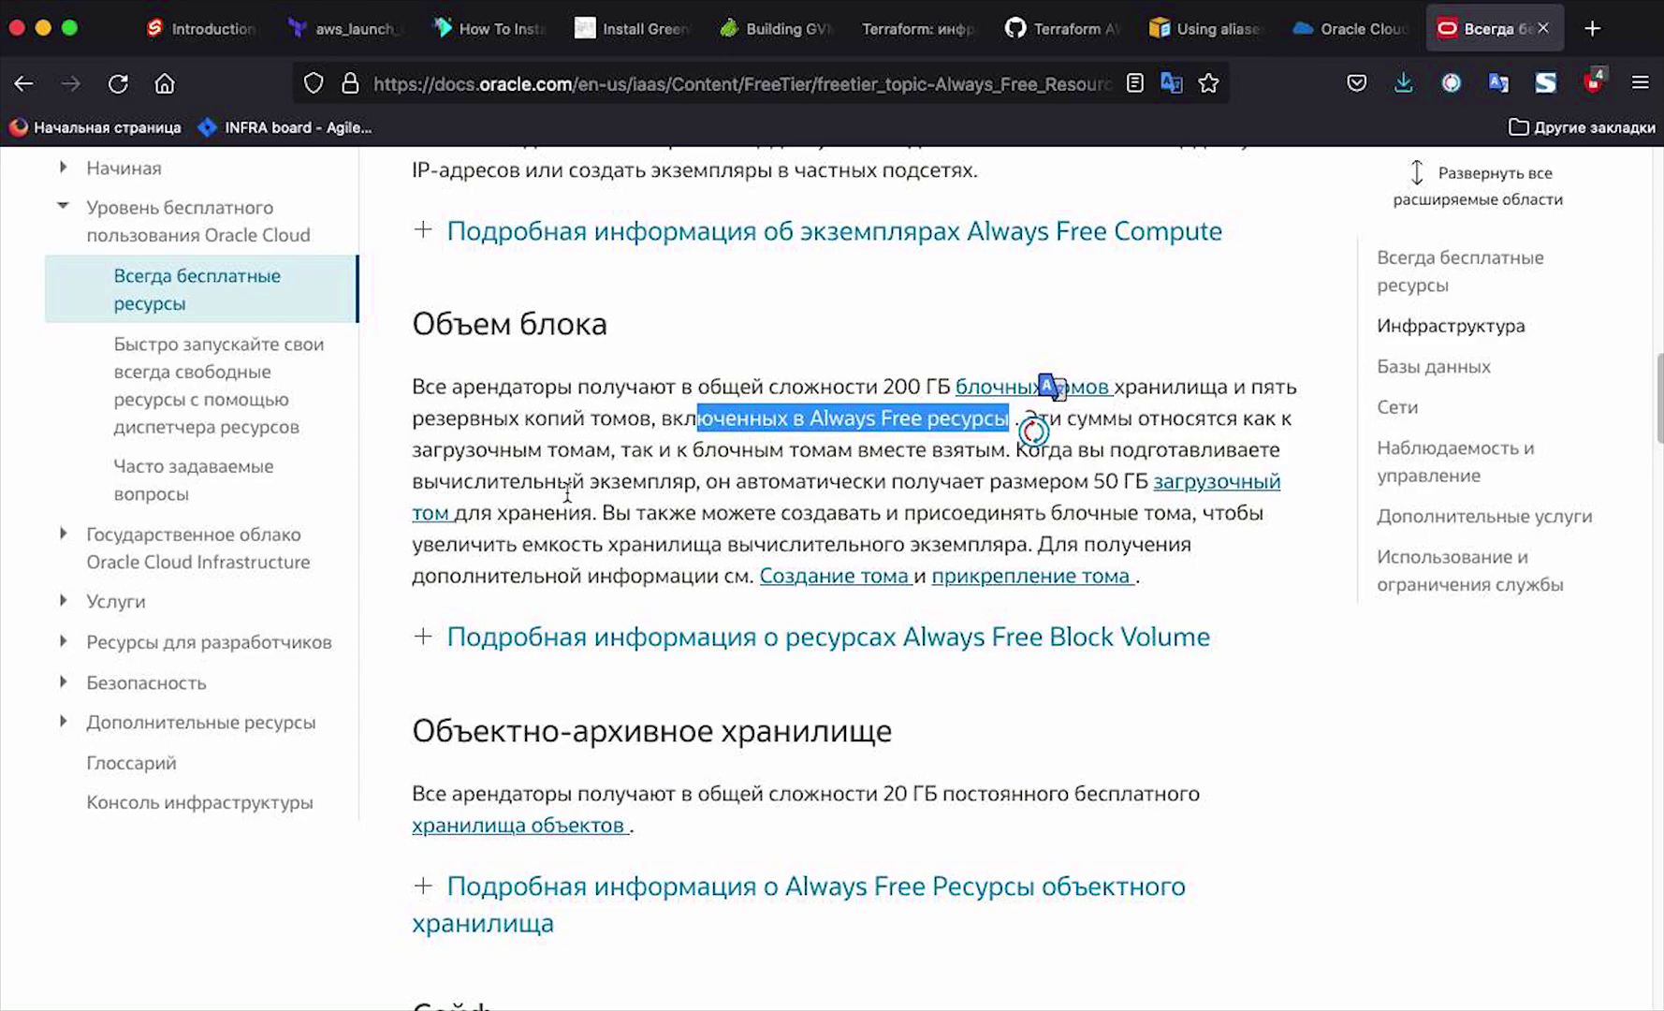
pyautogui.moveTo(622, 449); pyautogui.dragTo(1014, 440)
pyautogui.click(1543, 28)
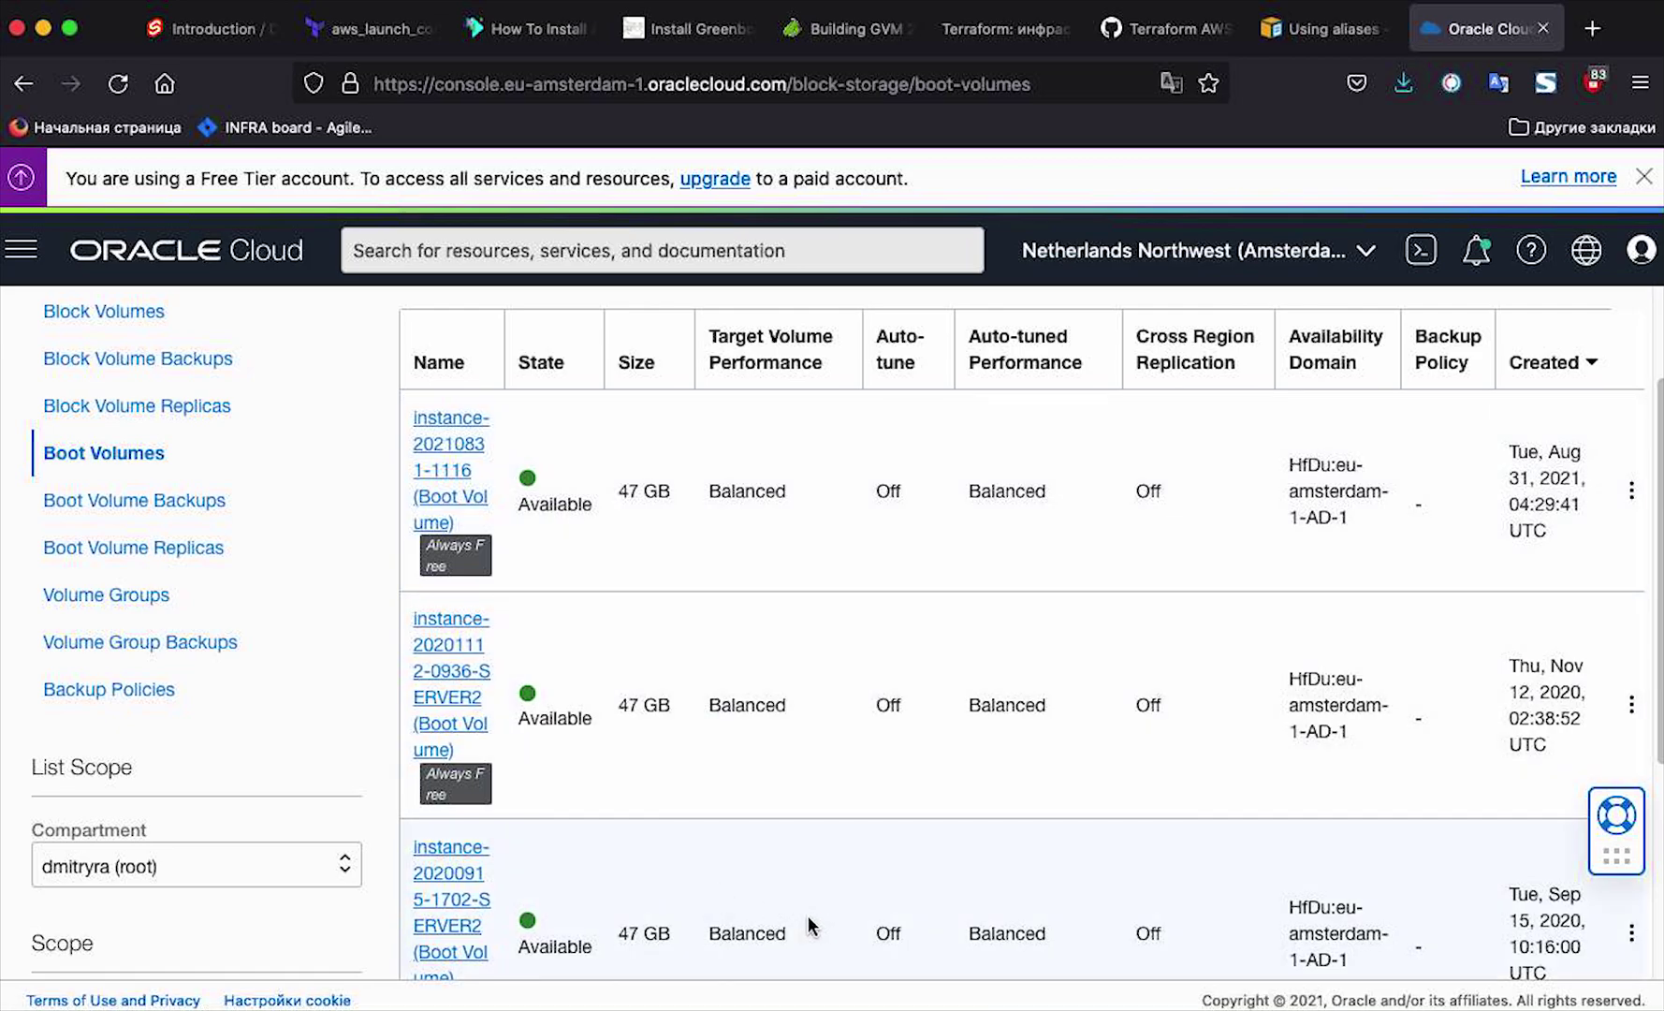
# Step: Compare the sizes of the boot volumes already used by the existing instances
pyautogui.moveTo(698, 941); pyautogui.dragTo(641, 452)
pyautogui.click(683, 440)
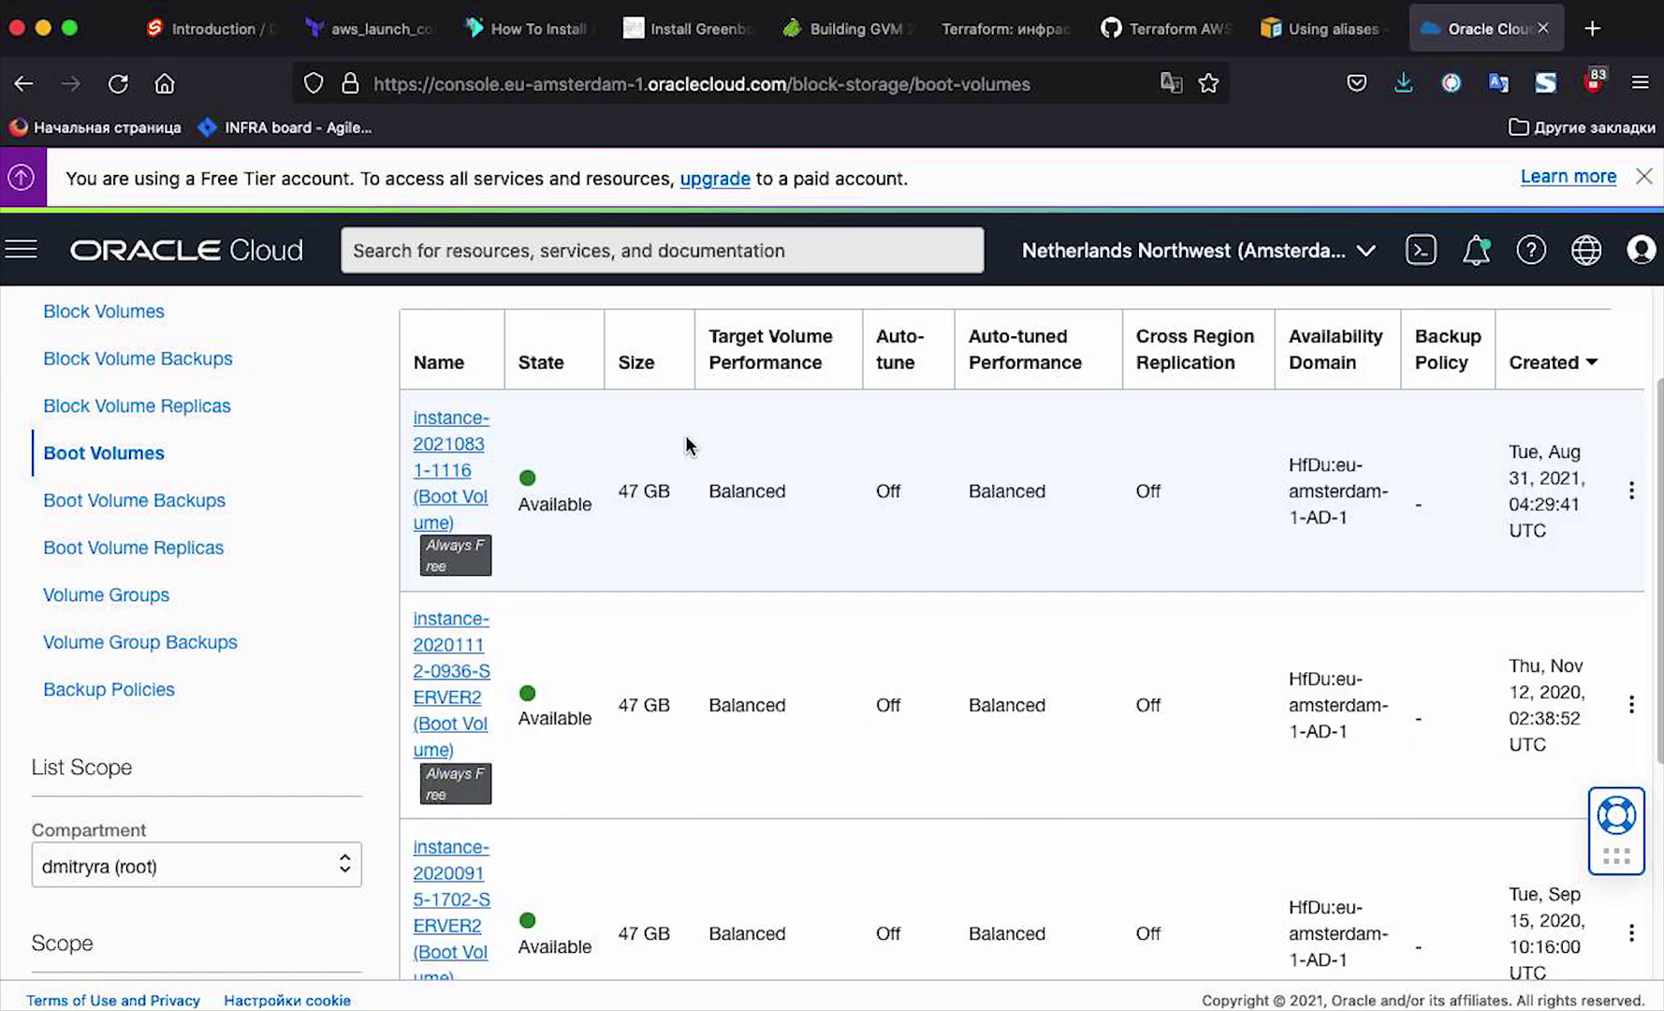
pyautogui.moveTo(684, 508); pyautogui.dragTo(421, 389)
pyautogui.scroll(2, 348, 531)
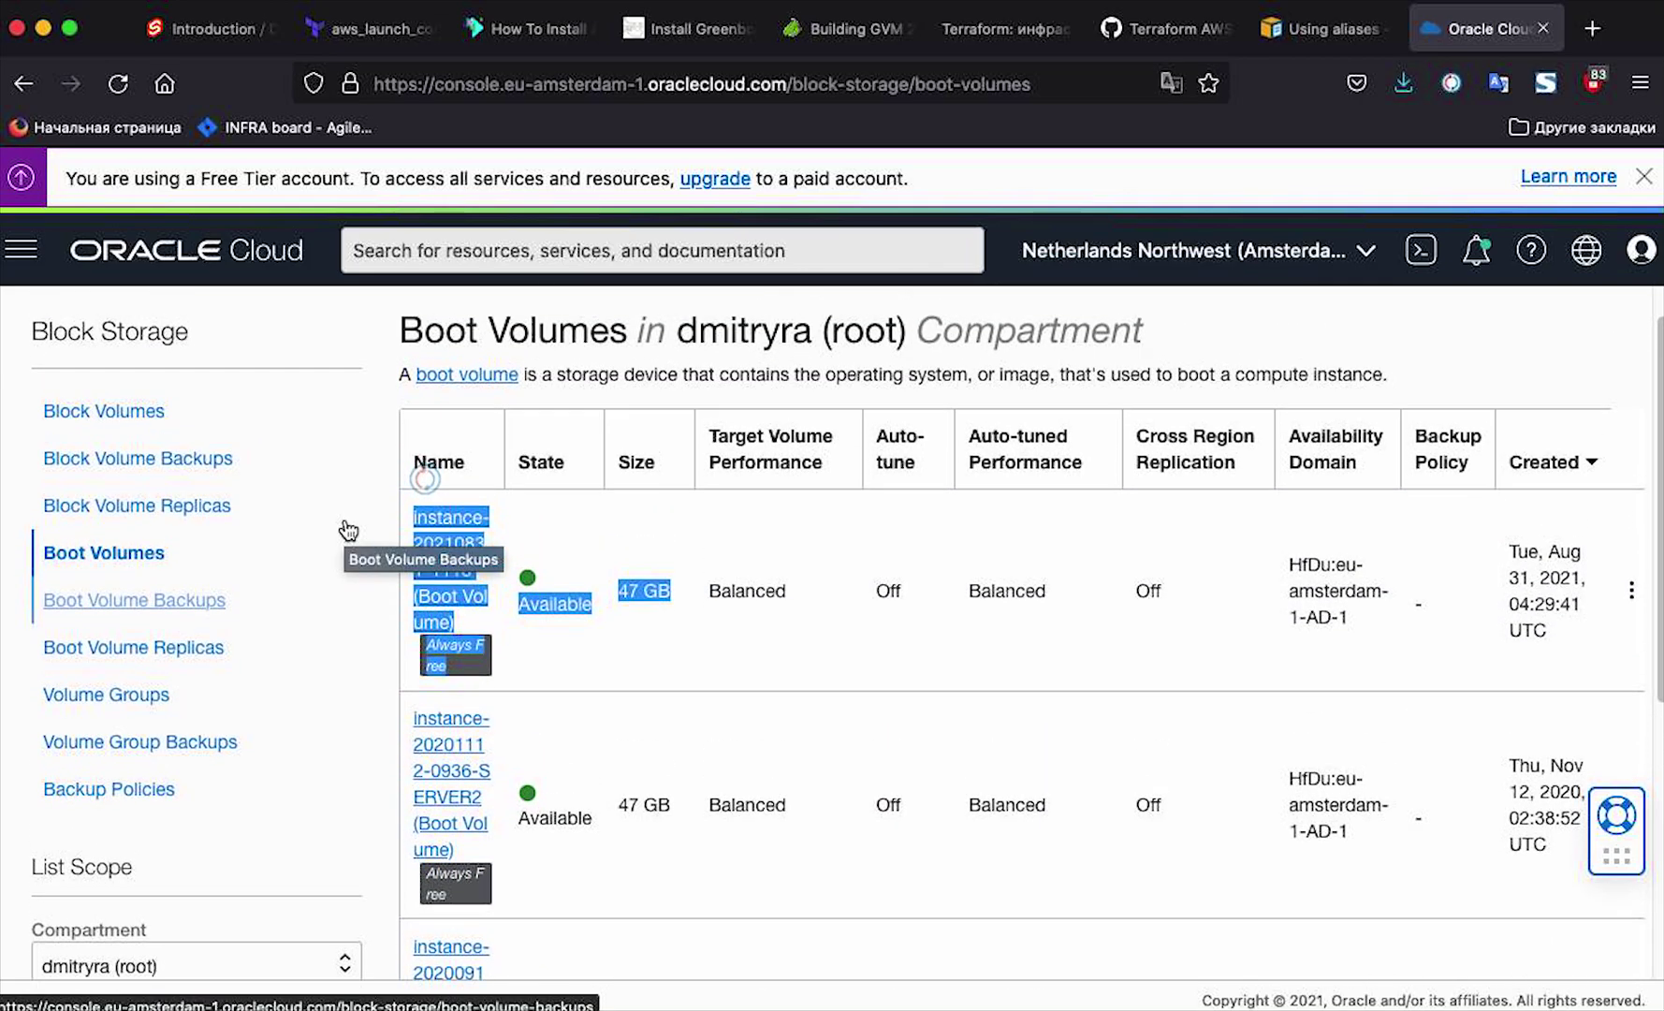
# Step: Start a new block volume in block storage and name it ARM_VOLUME
pyautogui.click(153, 420)
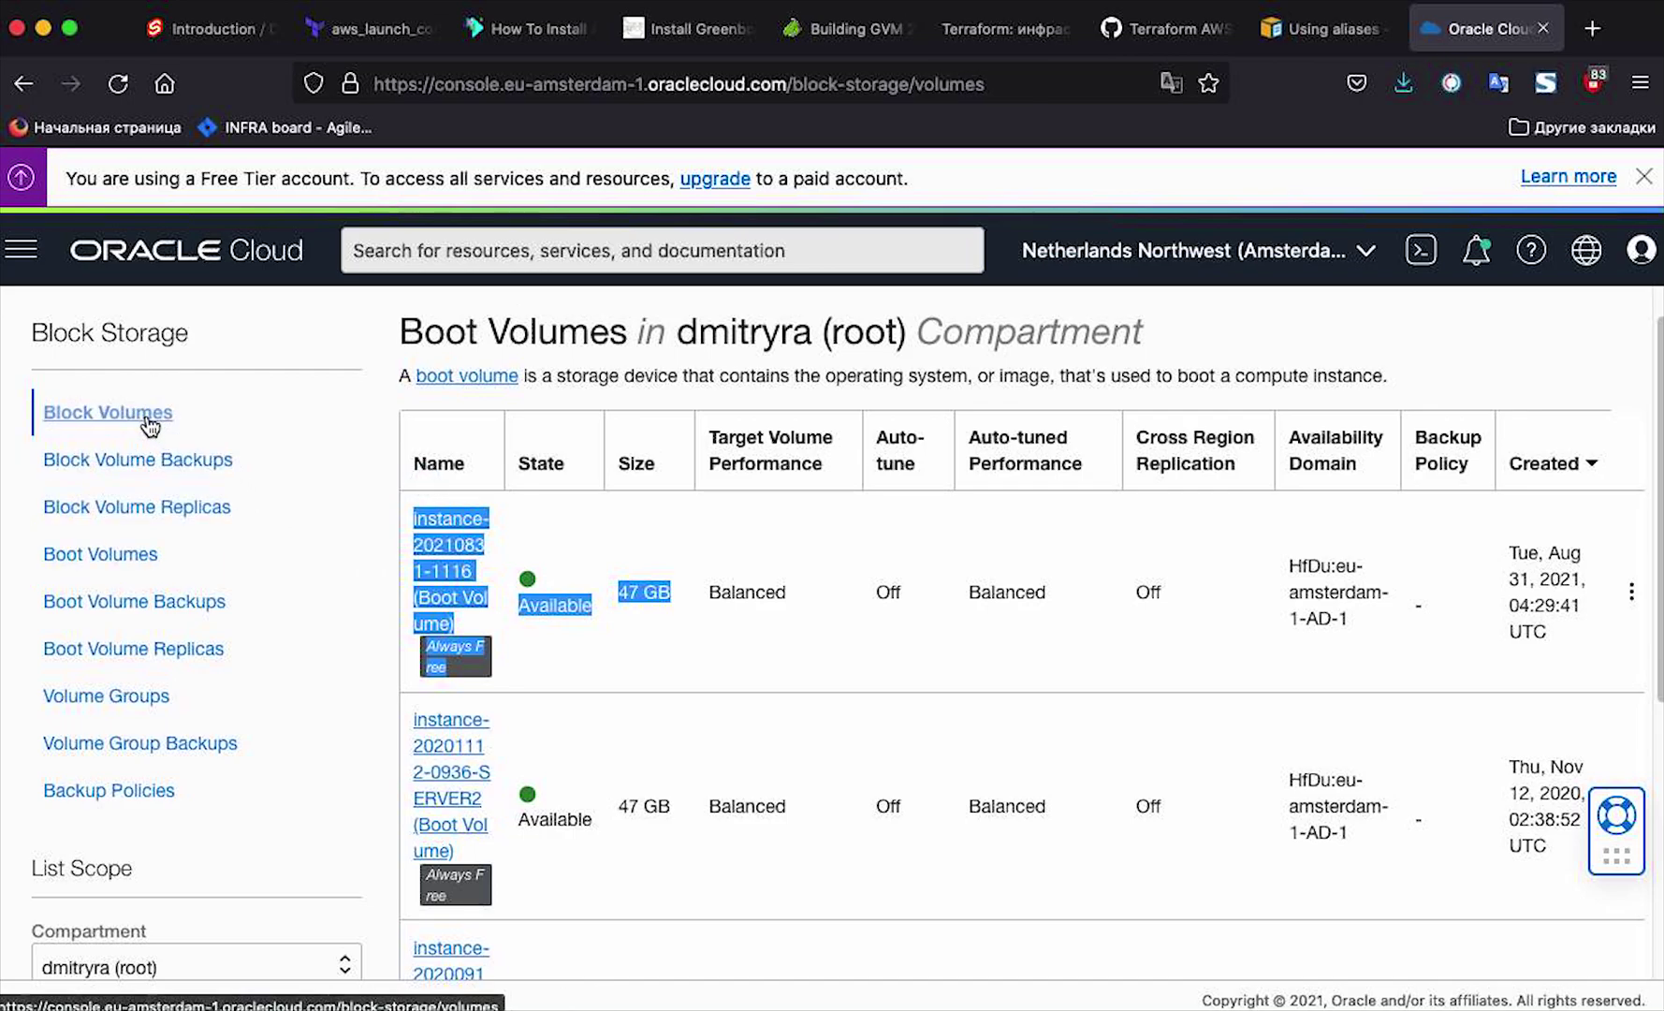
pyautogui.click(532, 443)
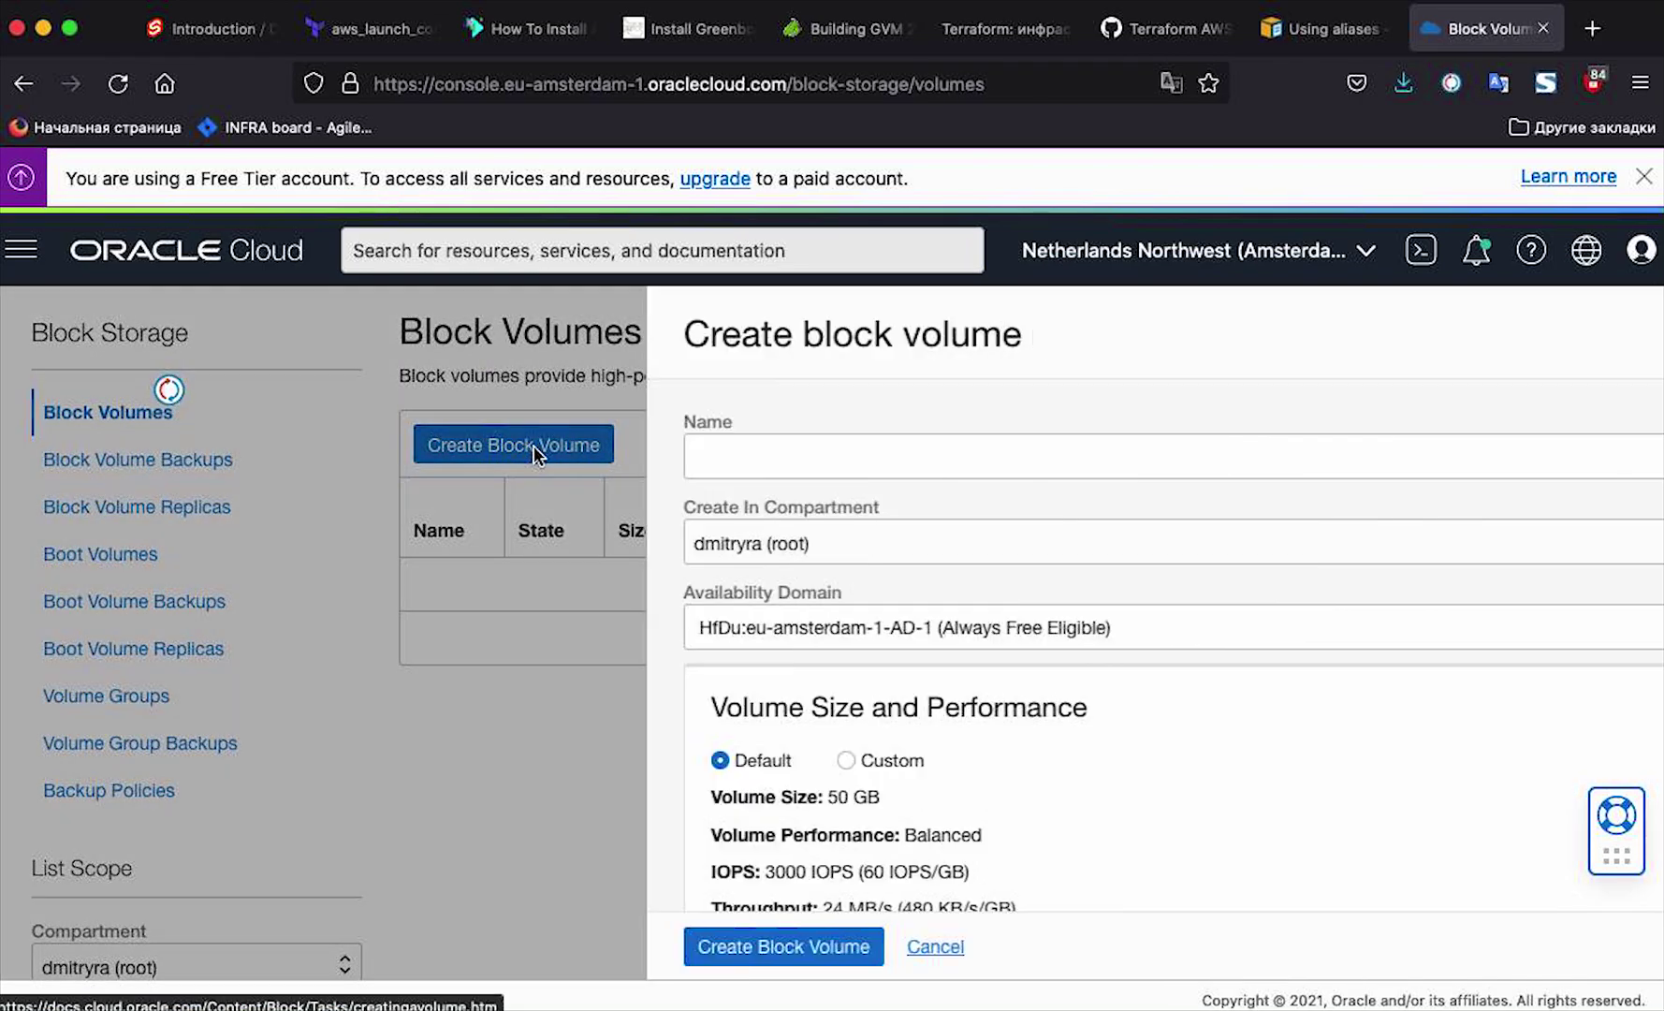
pyautogui.scroll(-3, 1041, 570)
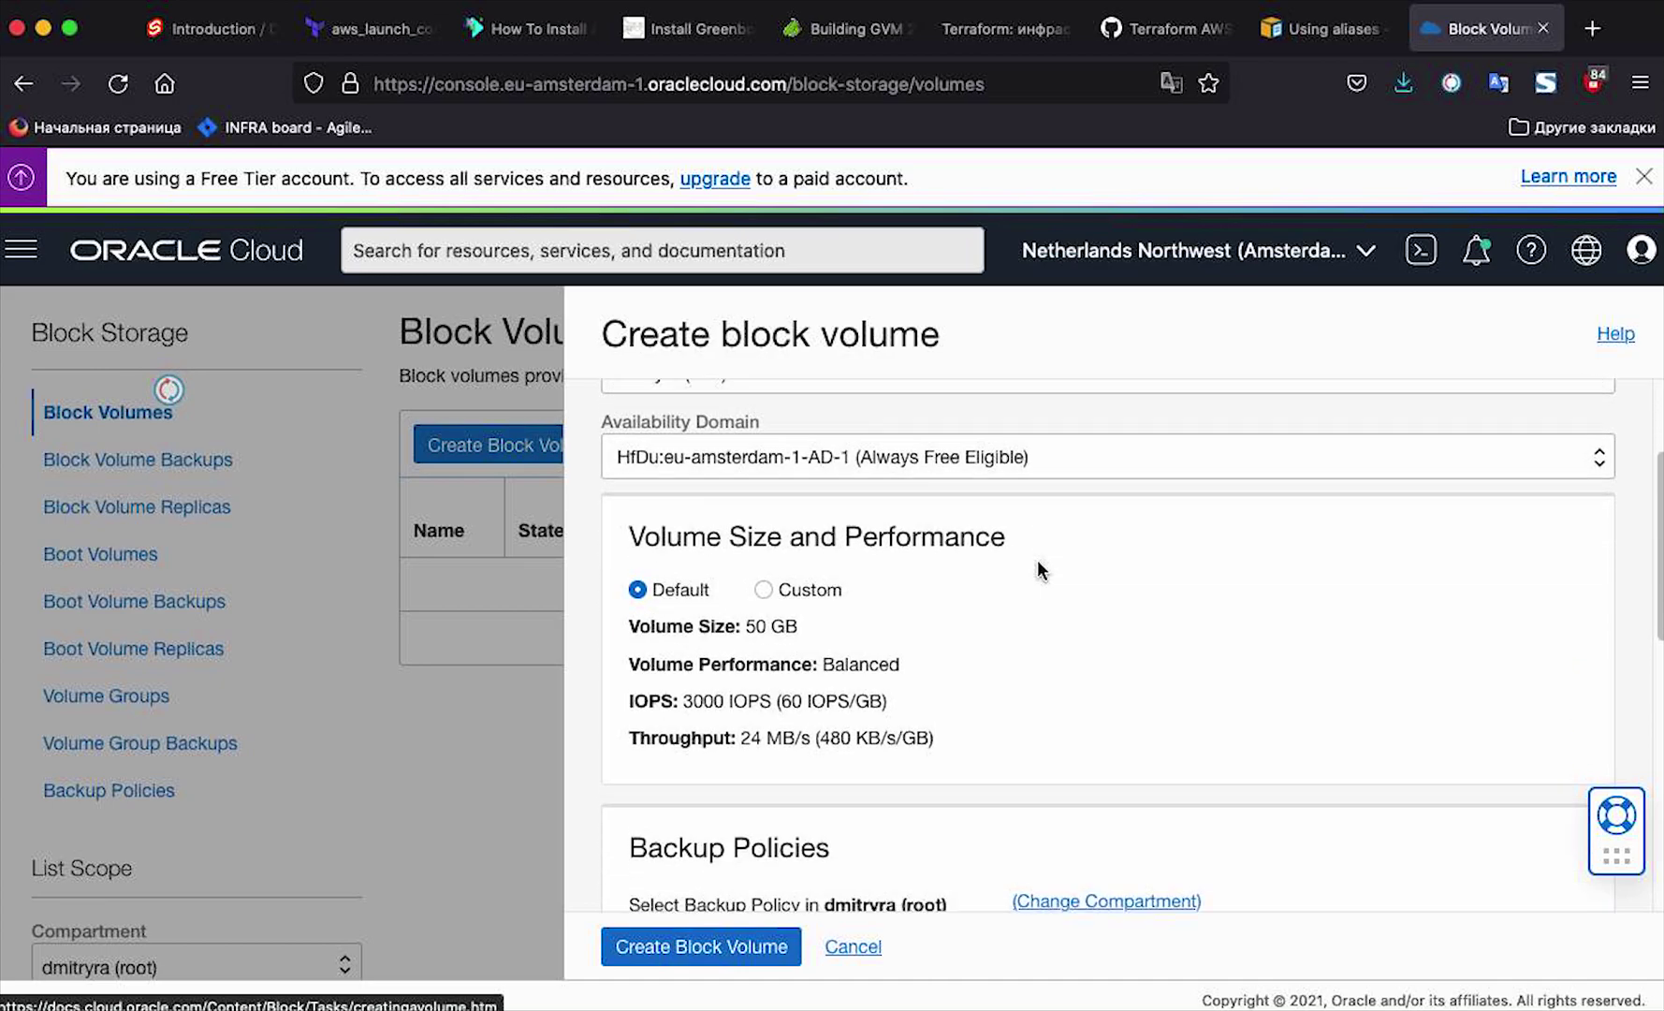
pyautogui.moveTo(798, 580); pyautogui.dragTo(618, 581)
pyautogui.click(955, 585)
pyautogui.scroll(3, 955, 585)
pyautogui.click(876, 455)
pyautogui.write('ARM_VOLUME')
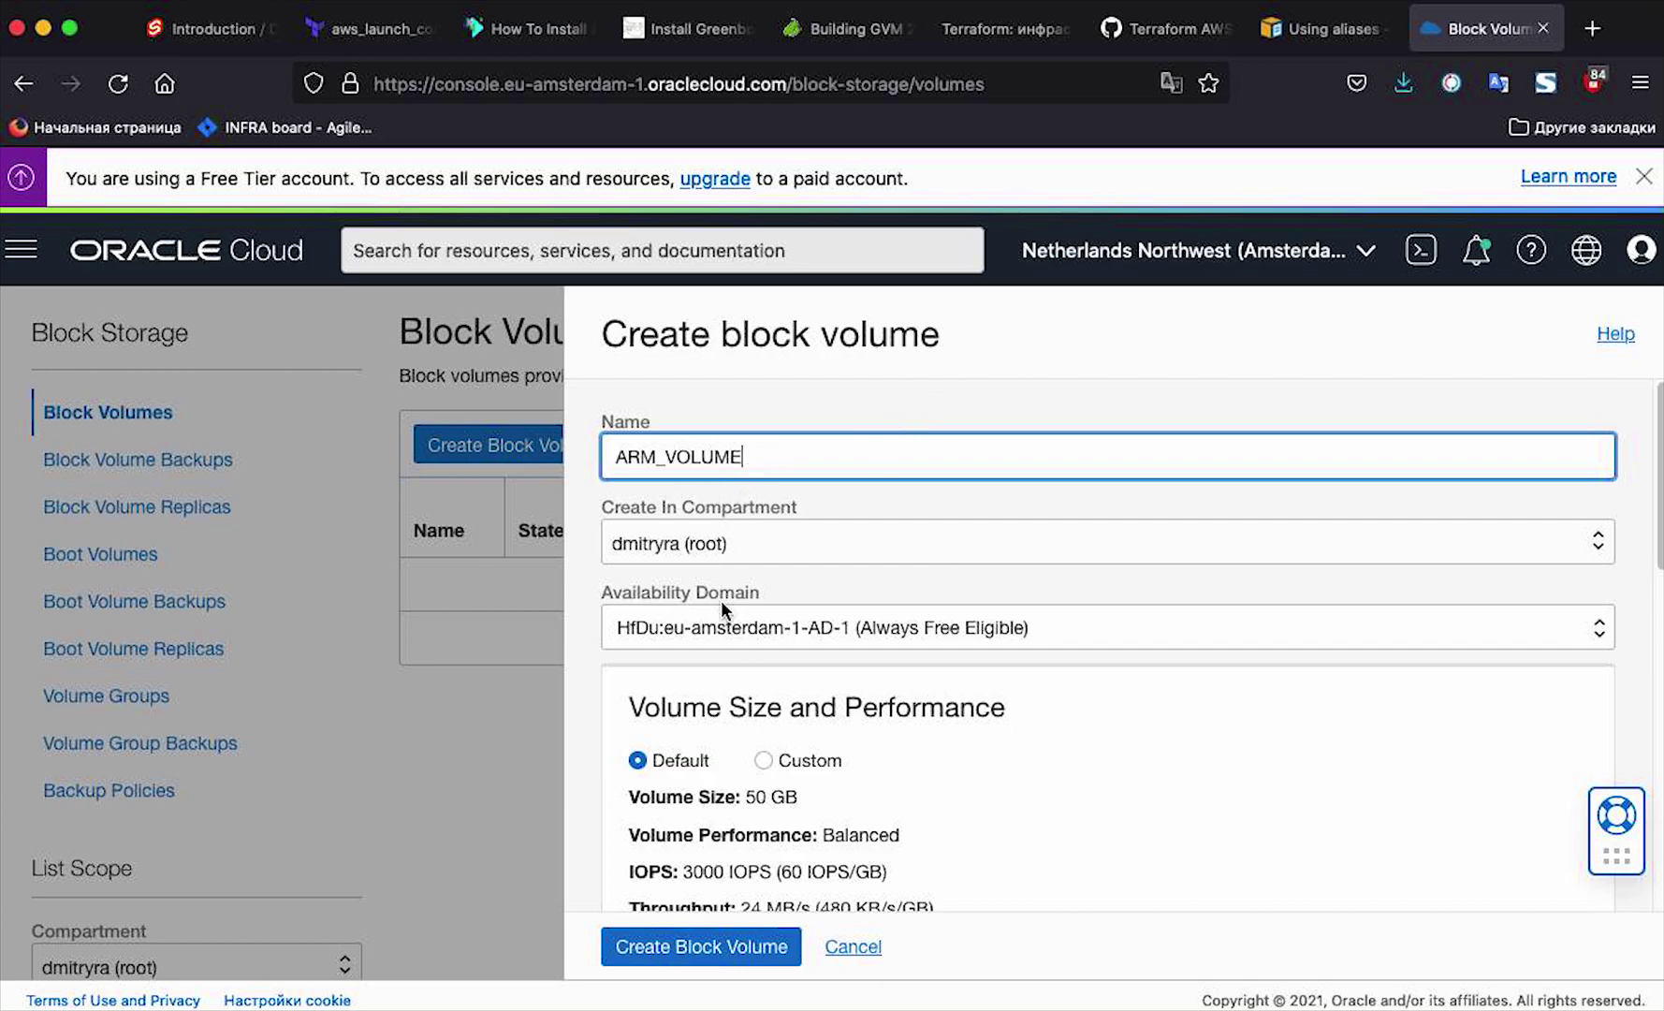
# Step: Review the remaining volume settings, including tagging, and create the volume with the default 50 GB balanced configuration and no backup policy
pyautogui.scroll(-5, 880, 598)
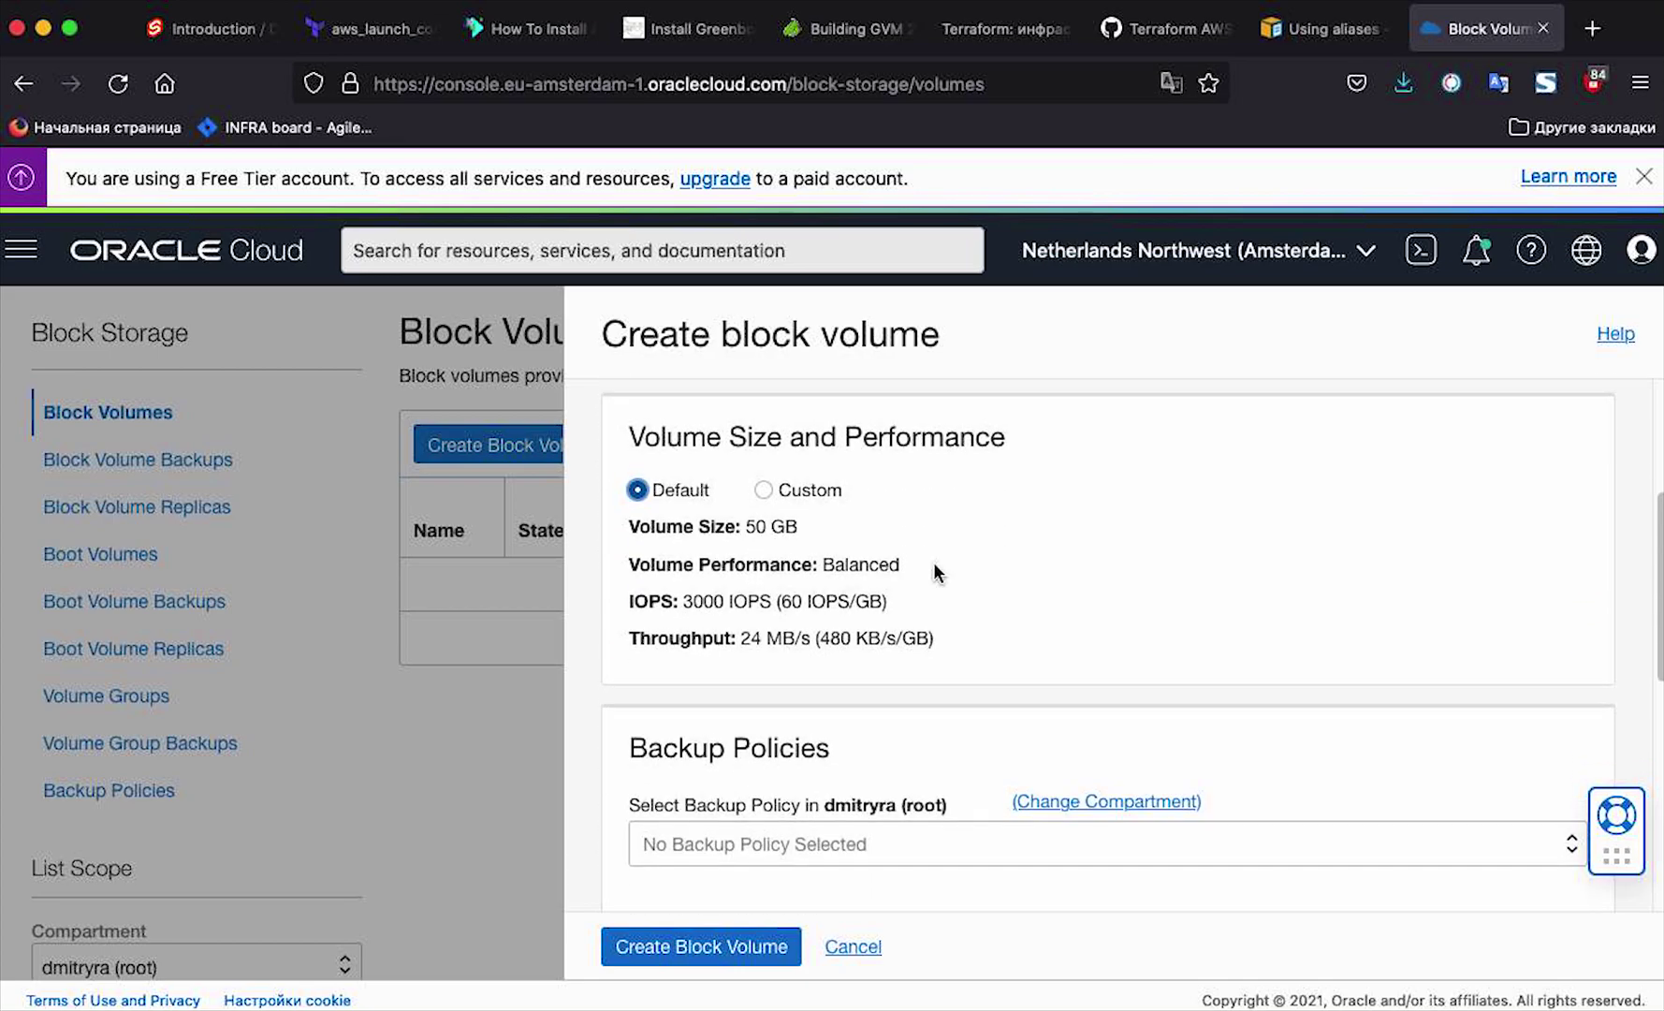
pyautogui.scroll(-3, 890, 552)
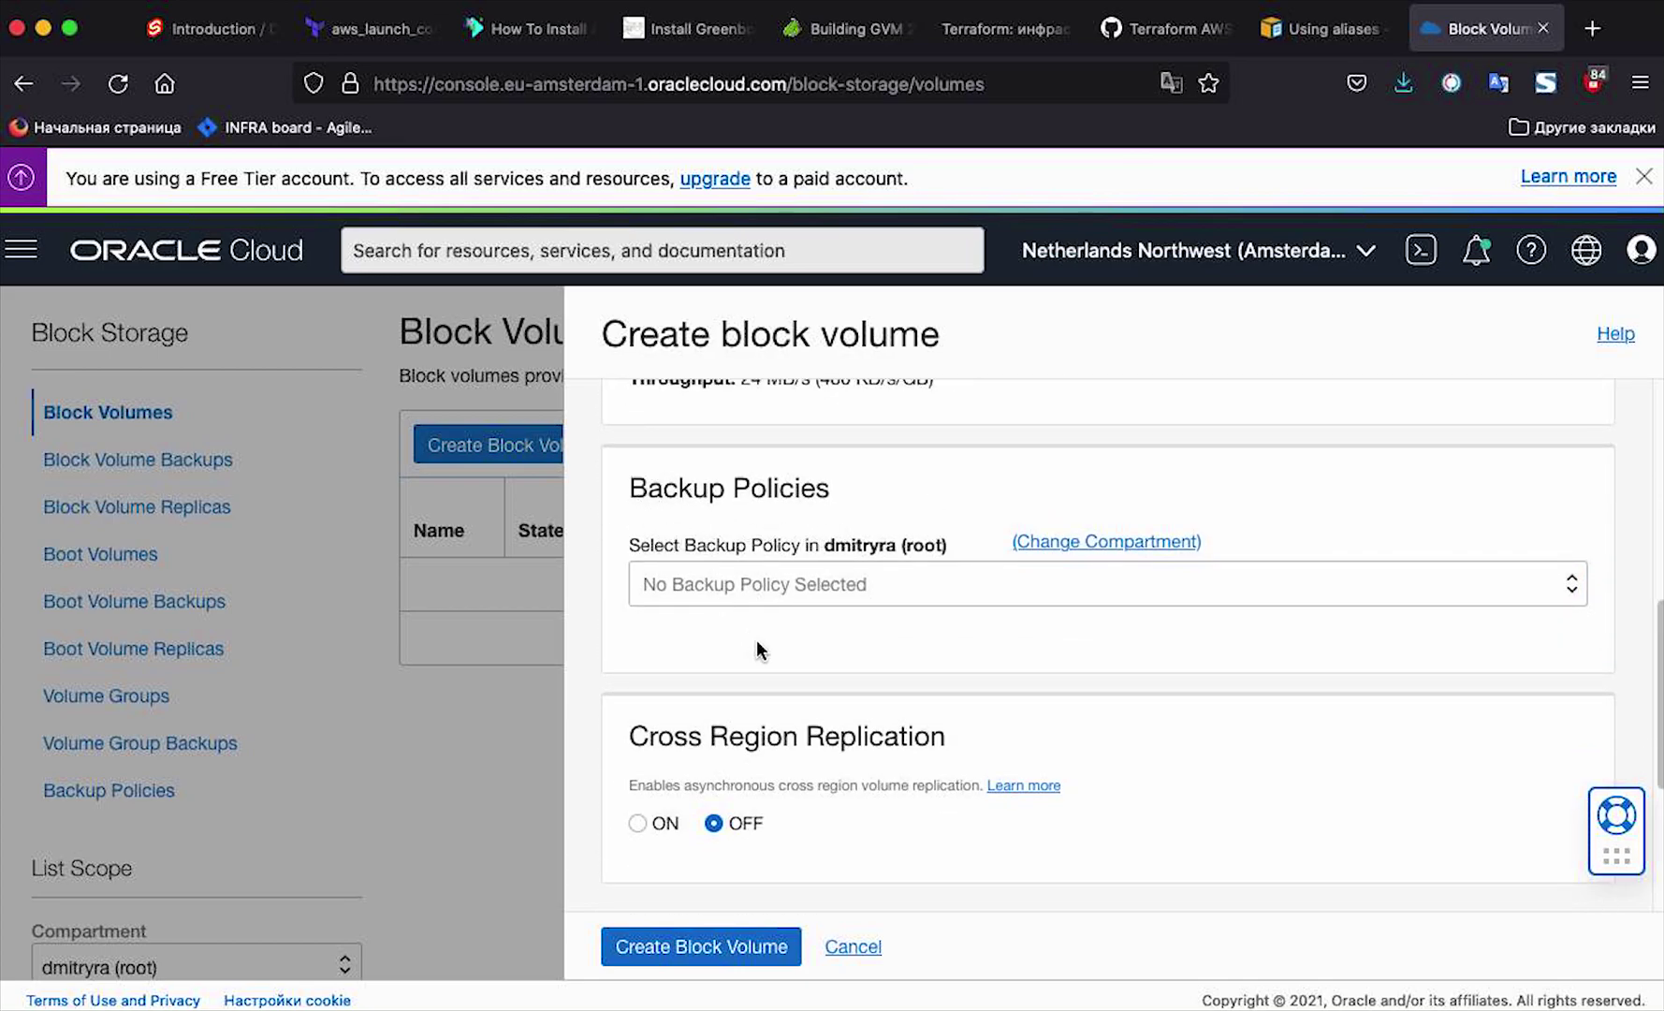
pyautogui.scroll(-2, 763, 648)
pyautogui.scroll(-2, 763, 656)
pyautogui.click(713, 782)
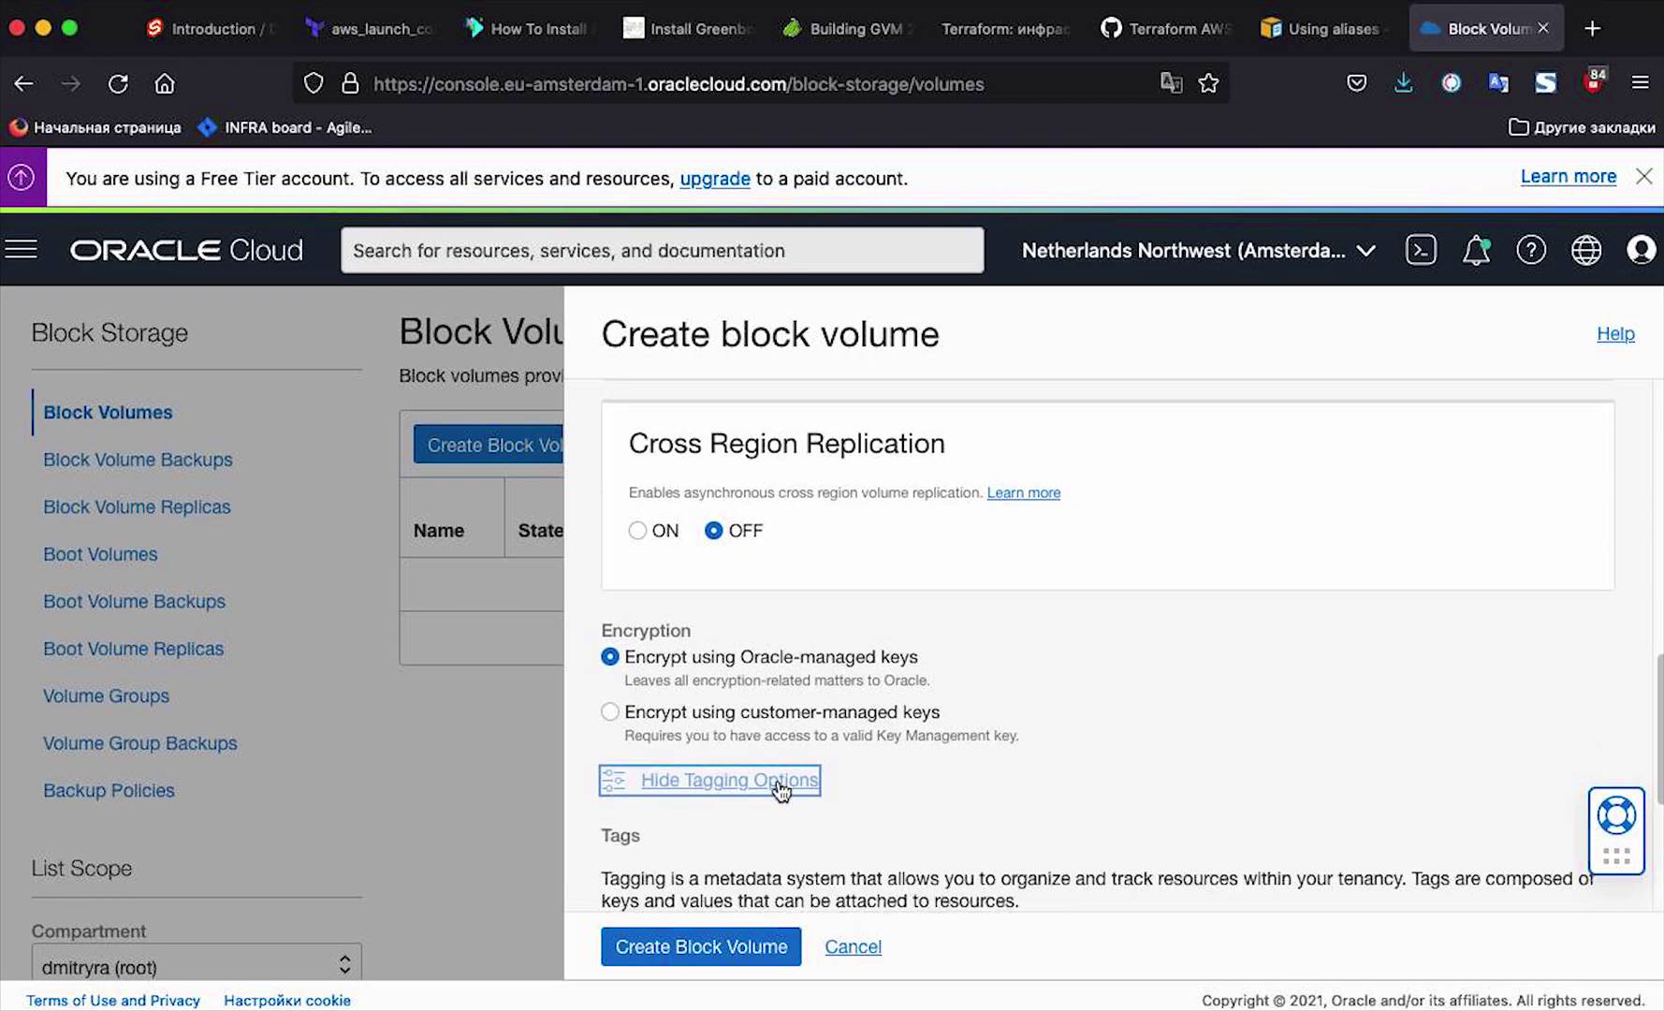
pyautogui.scroll(-4, 795, 780)
pyautogui.scroll(7, 796, 780)
pyautogui.scroll(5, 793, 780)
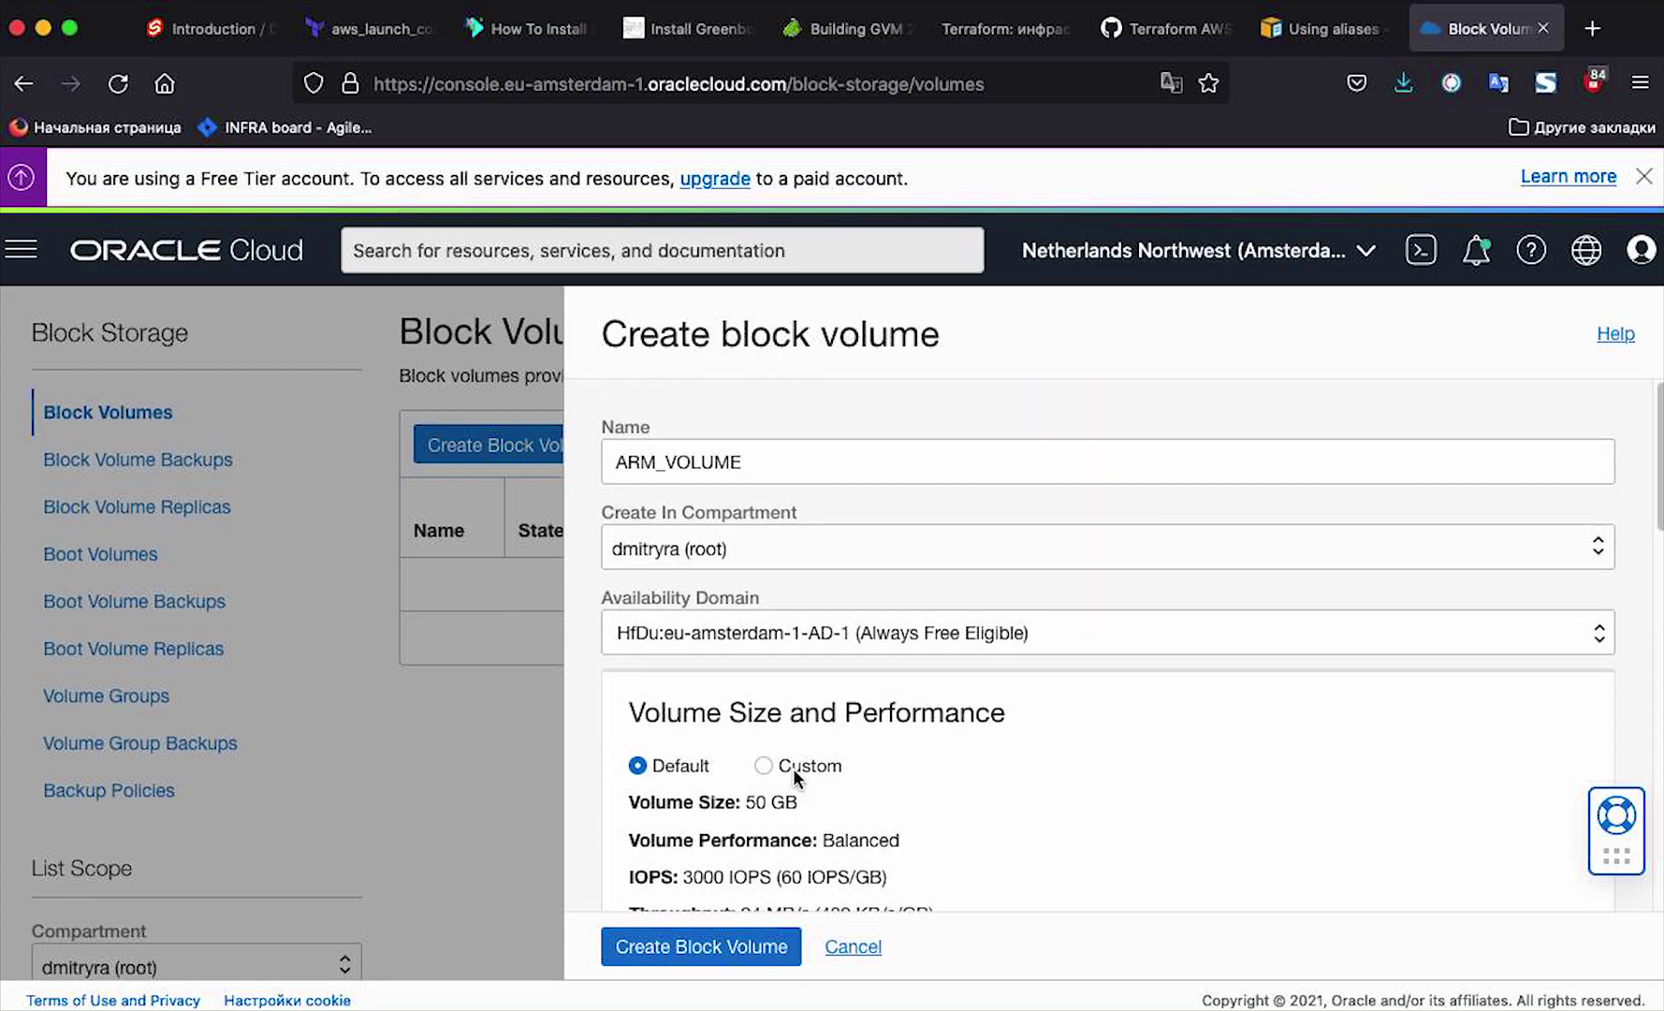
pyautogui.click(689, 951)
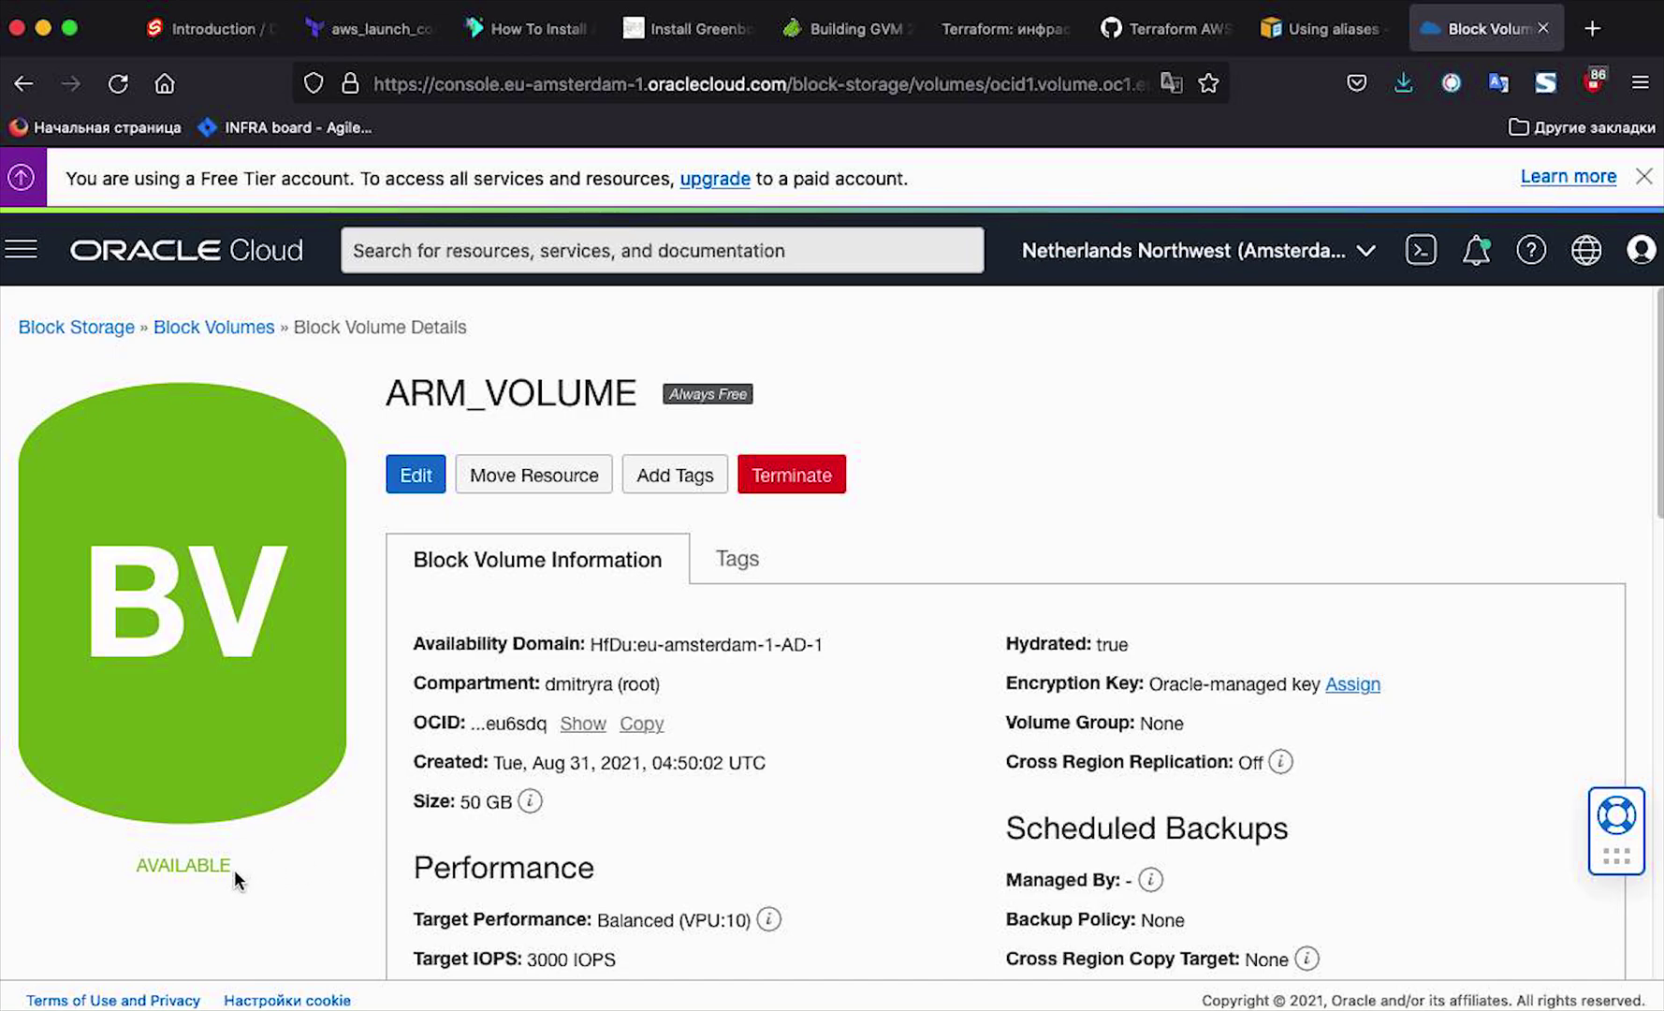
pyautogui.doubleClick(233, 869)
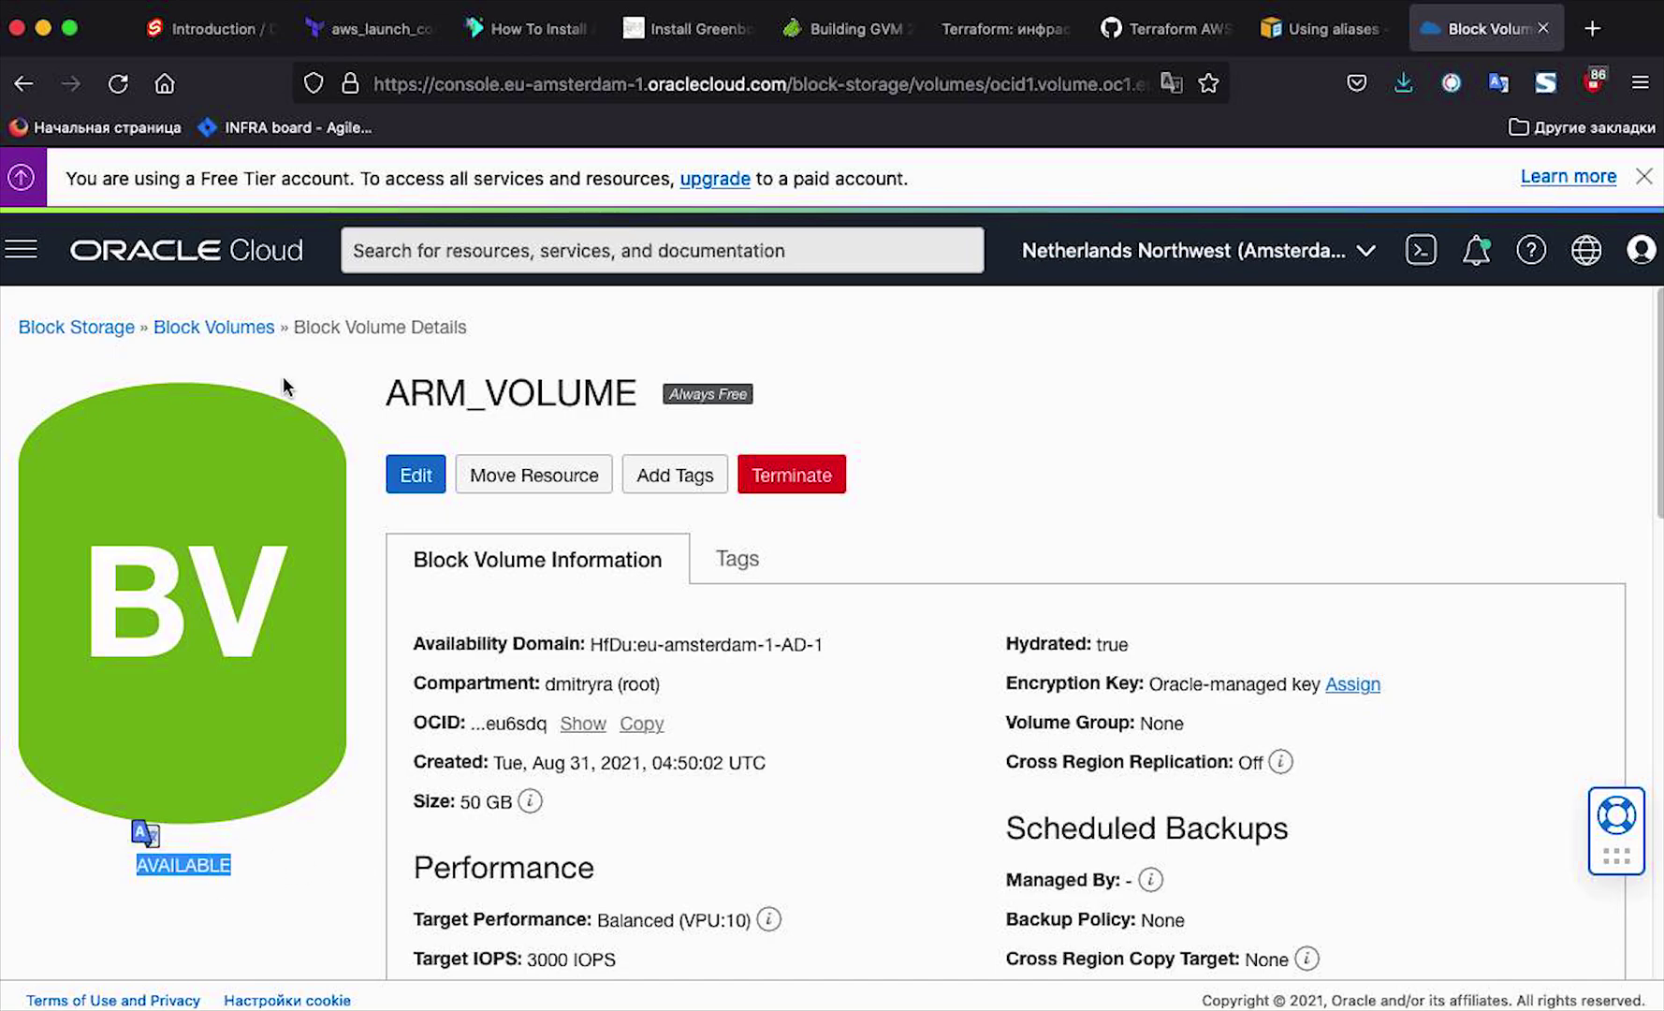
pyautogui.click(20, 251)
pyautogui.click(101, 457)
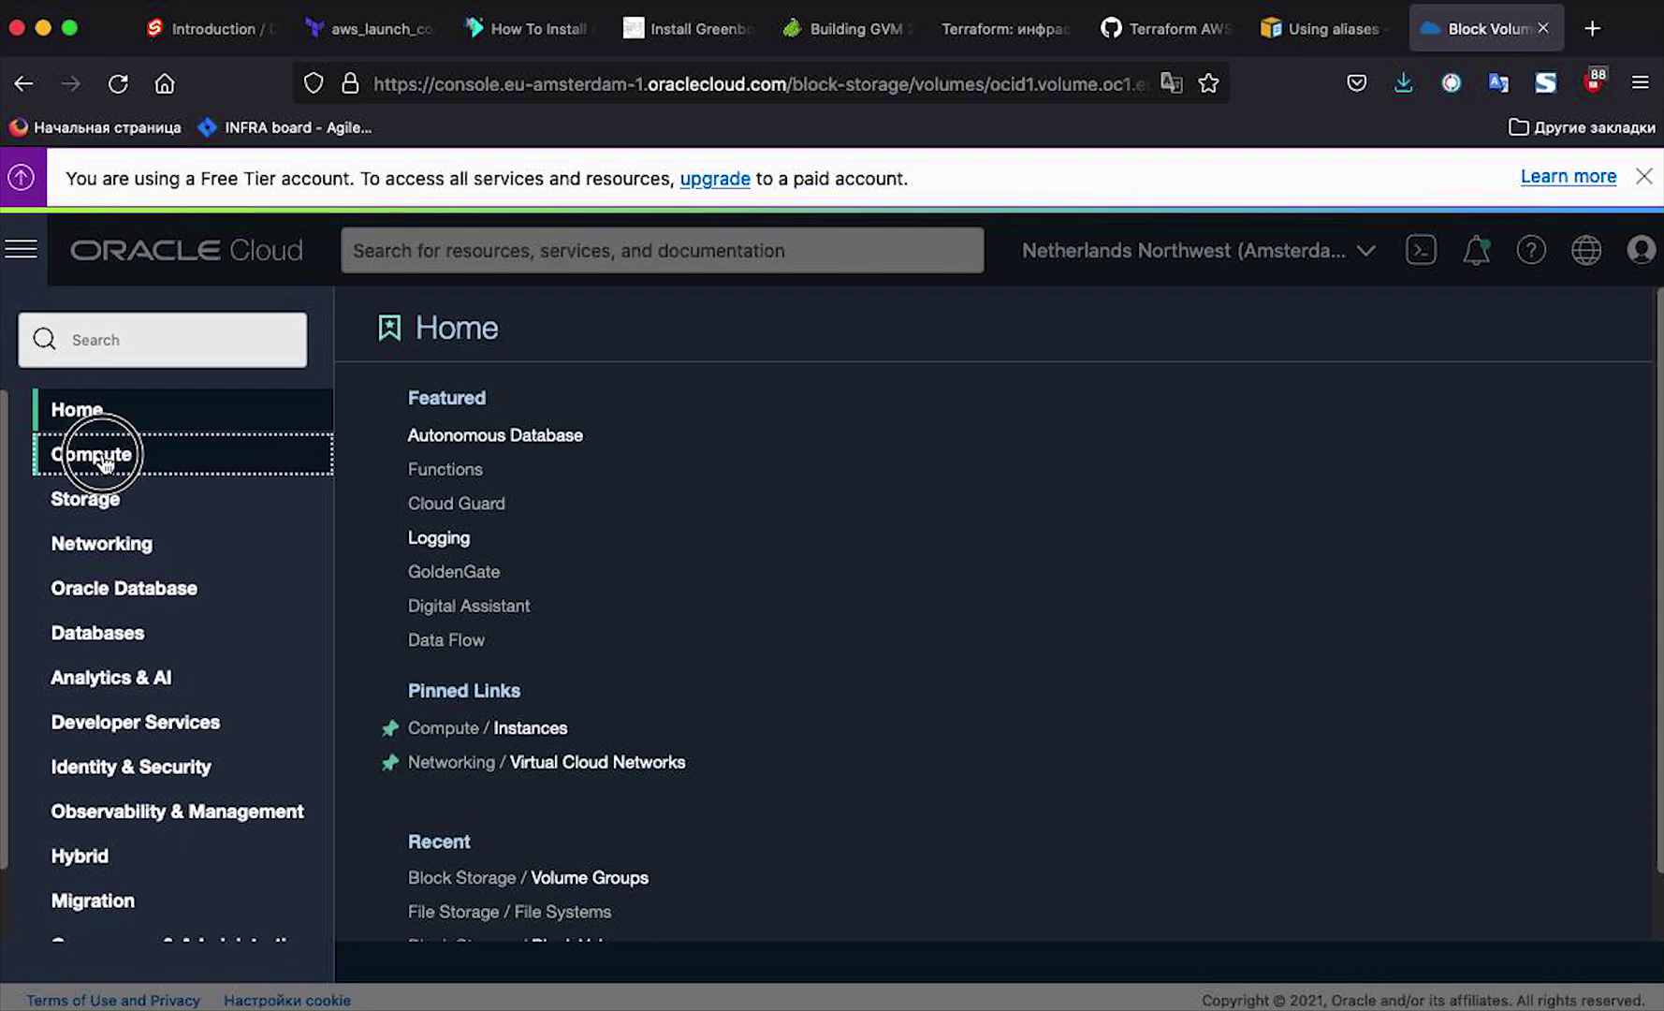
pyautogui.click(474, 440)
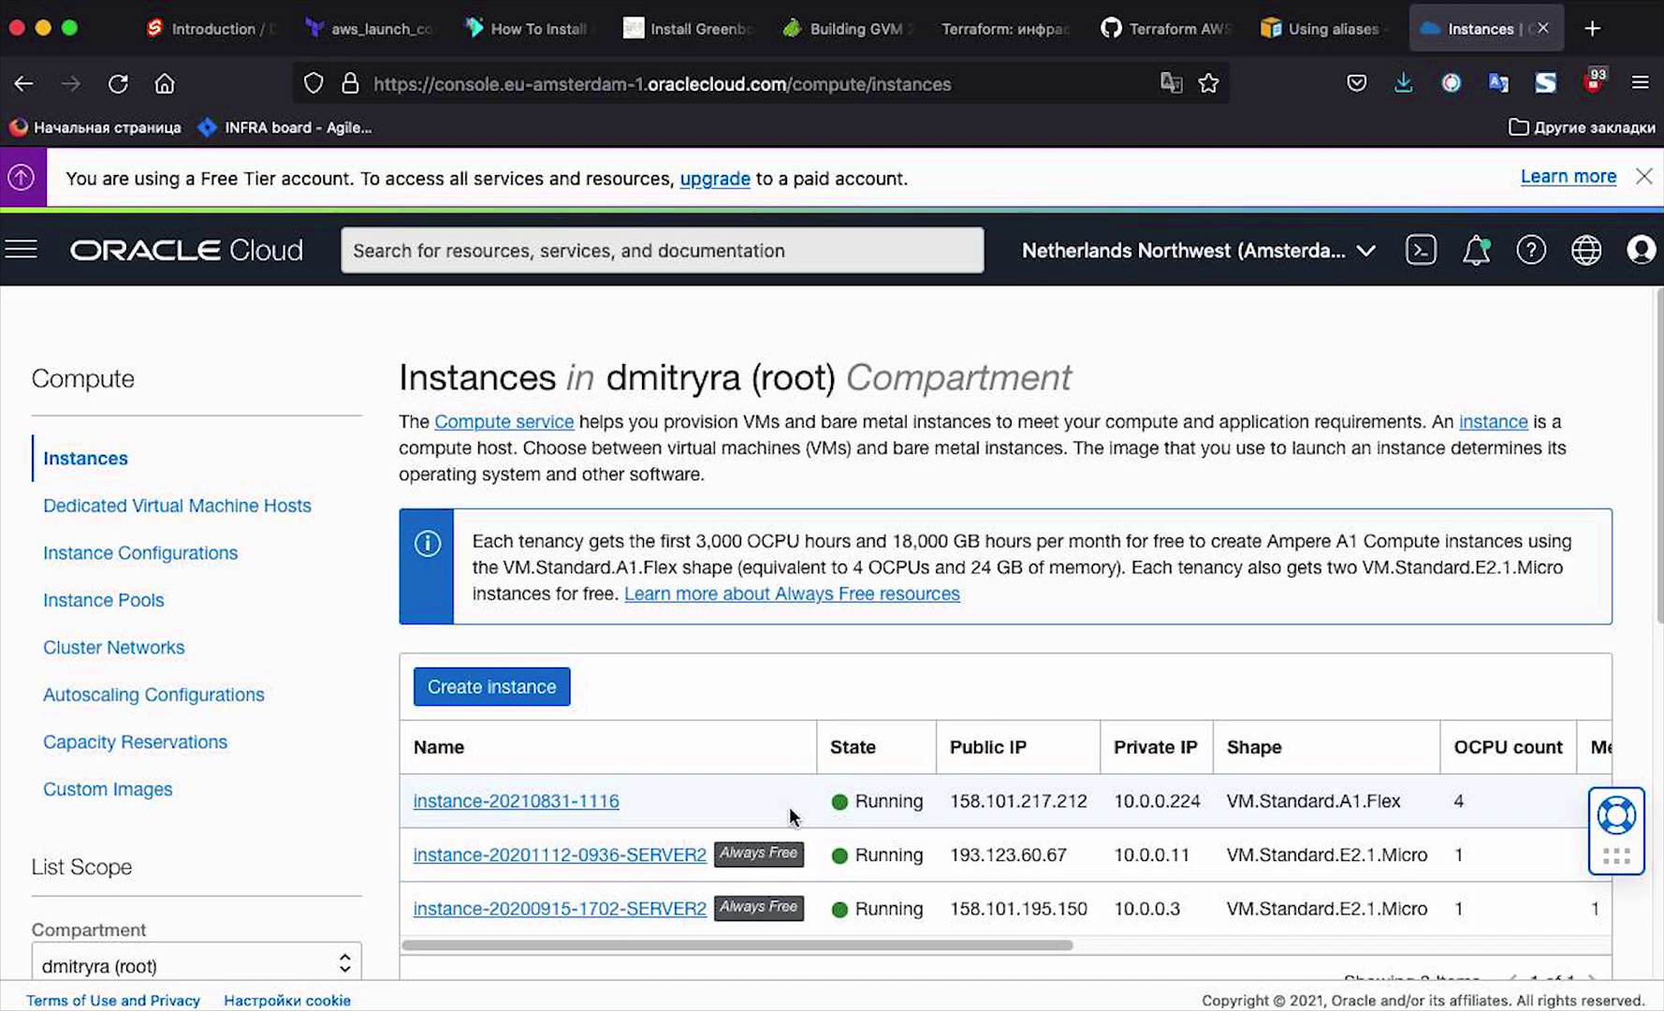
pyautogui.tripleClick(616, 784)
pyautogui.click(692, 714)
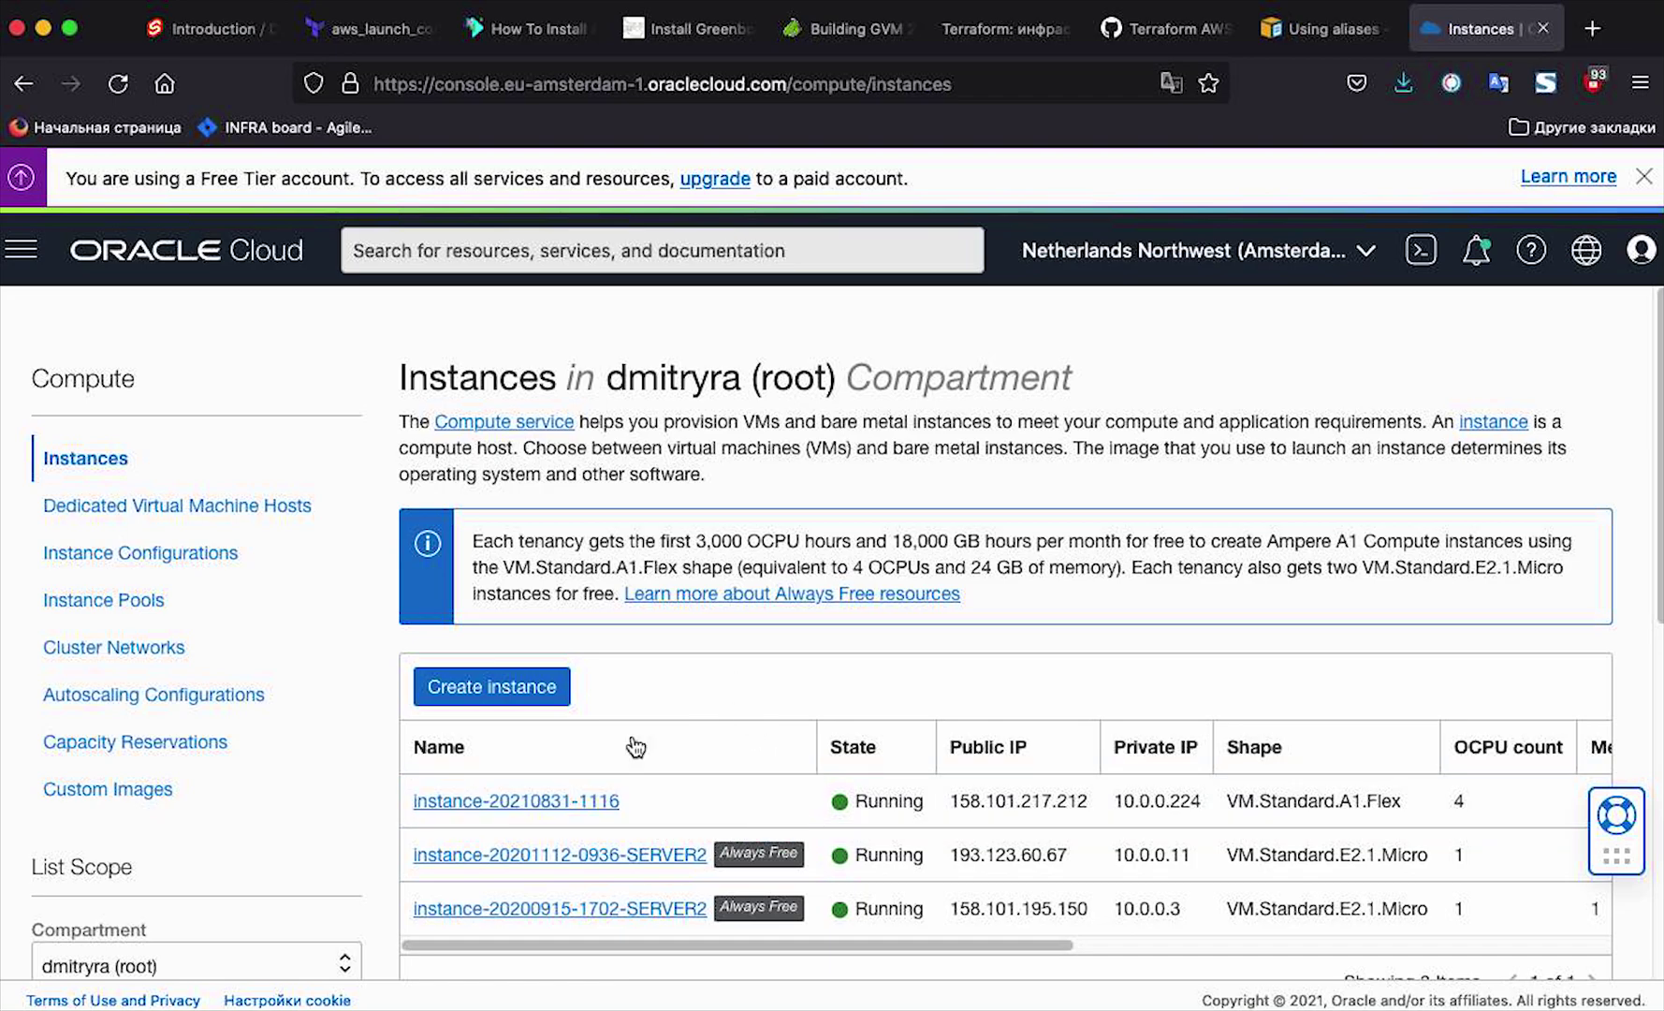
pyautogui.click(494, 802)
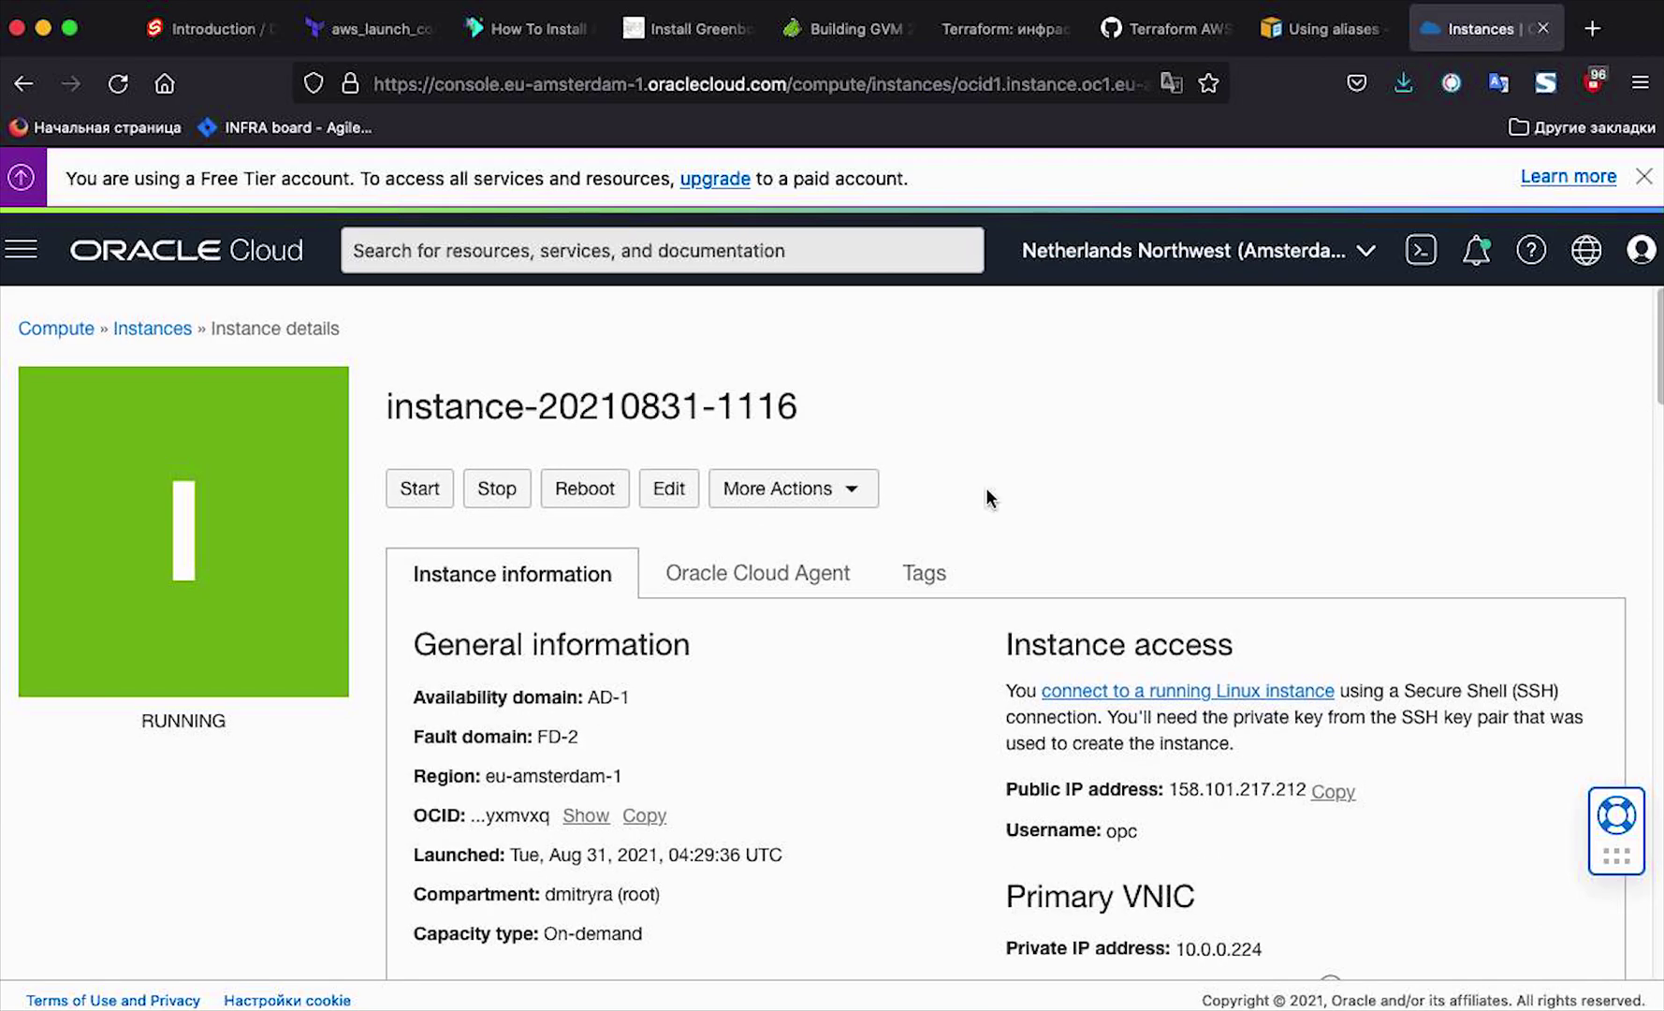
pyautogui.scroll(-15, 129, 811)
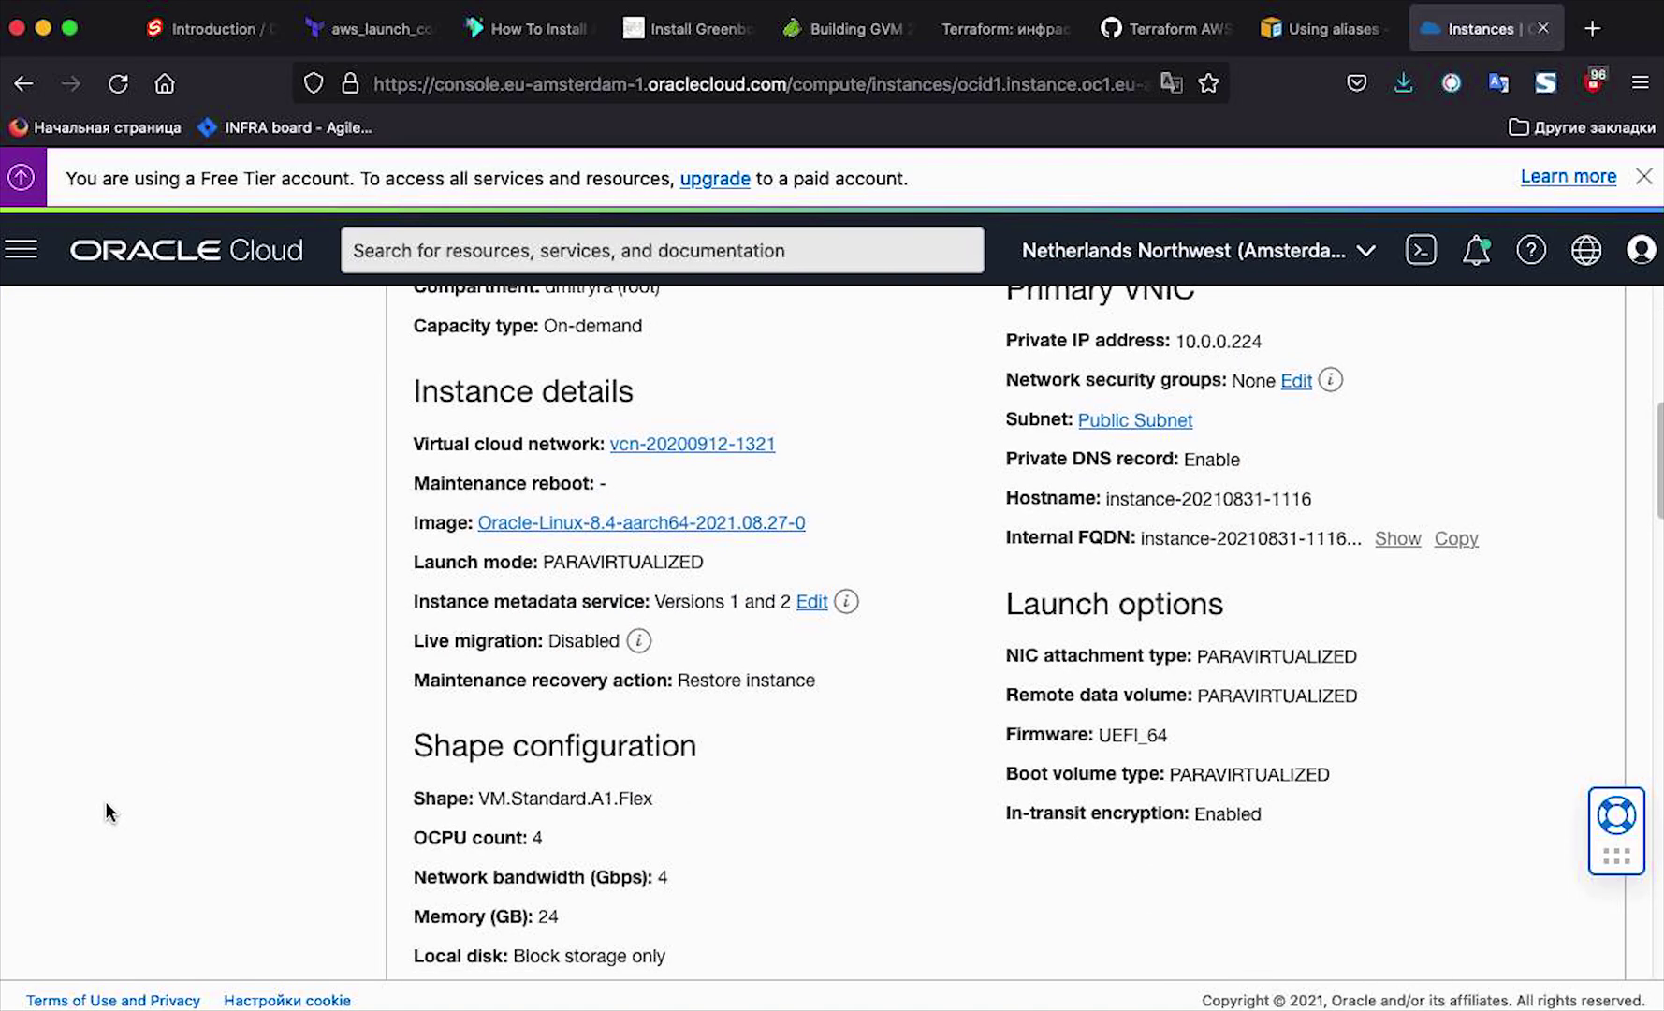
# Step: Start attaching a block volume to the instance and choose ARM_VOLUME (Always Free) as the volume
pyautogui.scroll(-2, 109, 810)
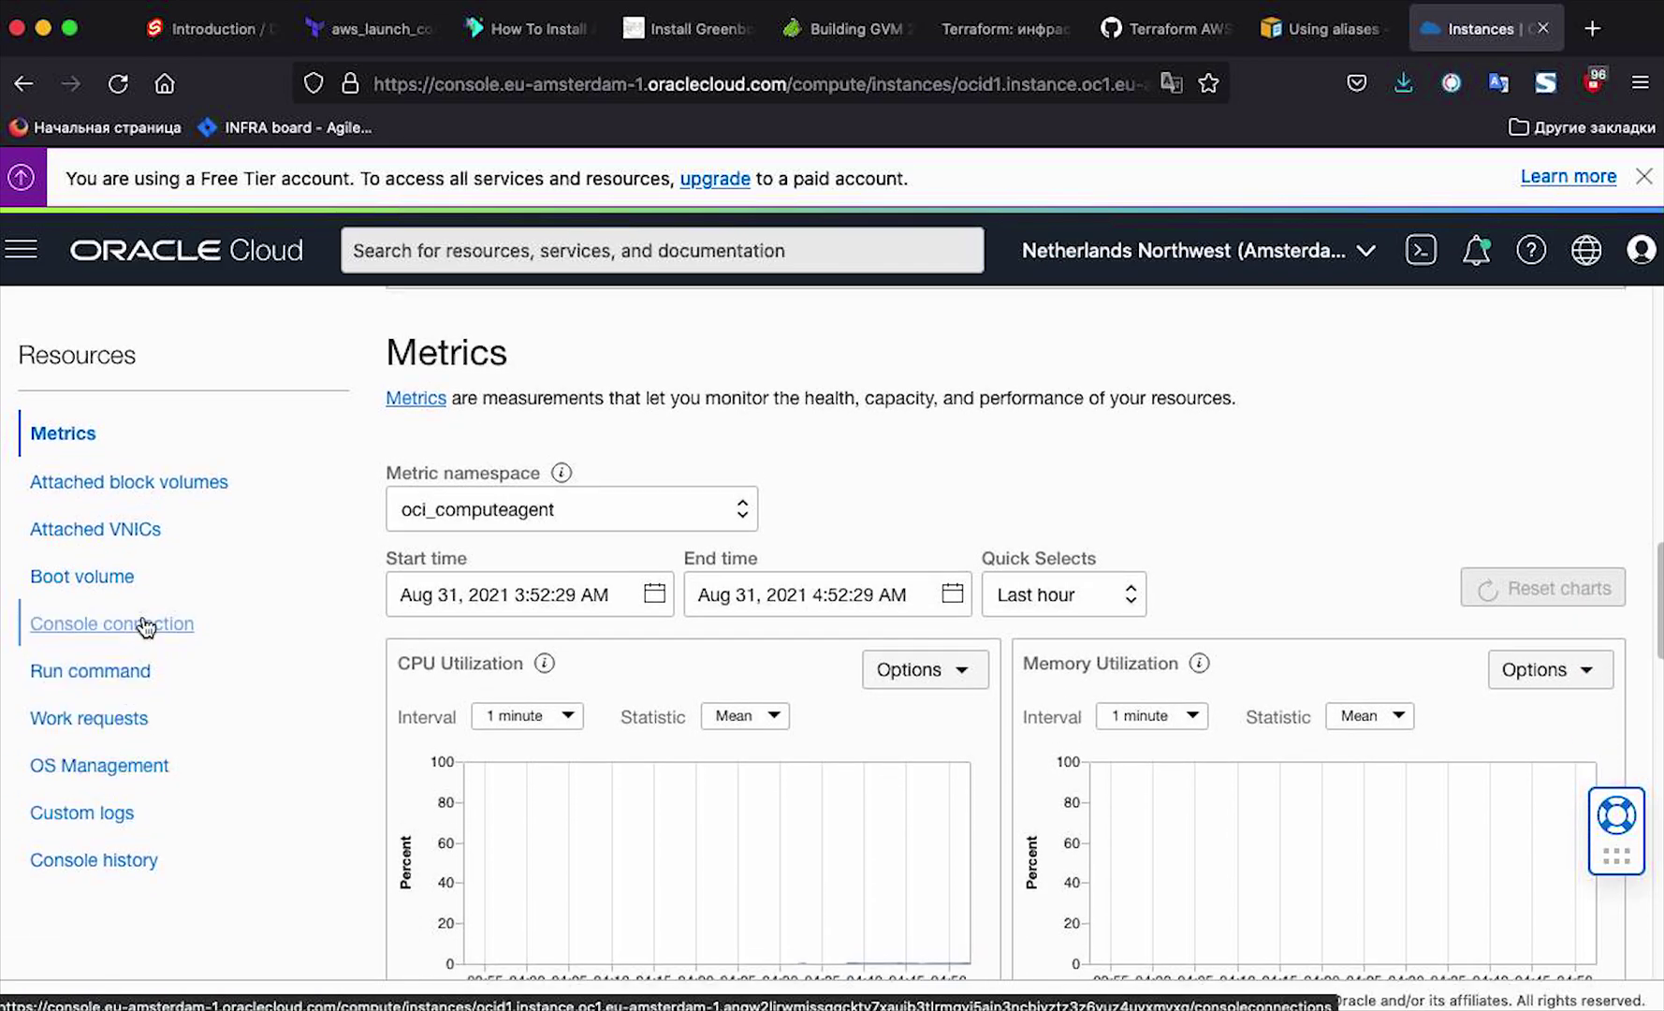
pyautogui.click(149, 494)
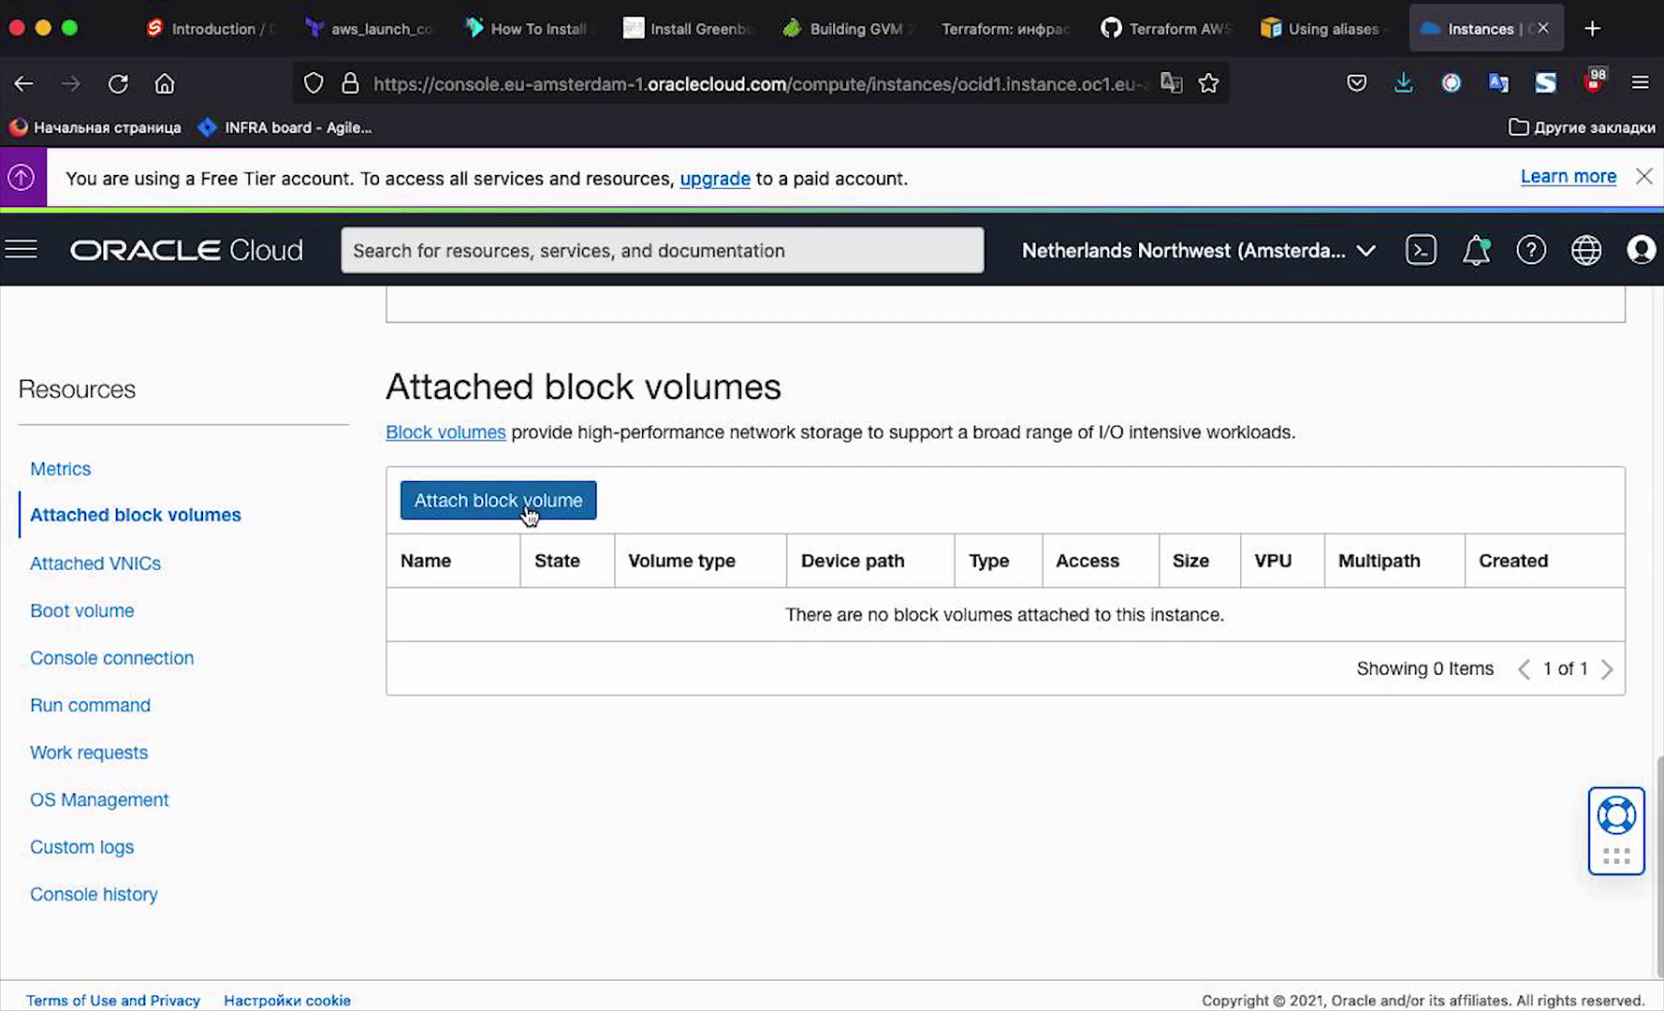
pyautogui.click(501, 504)
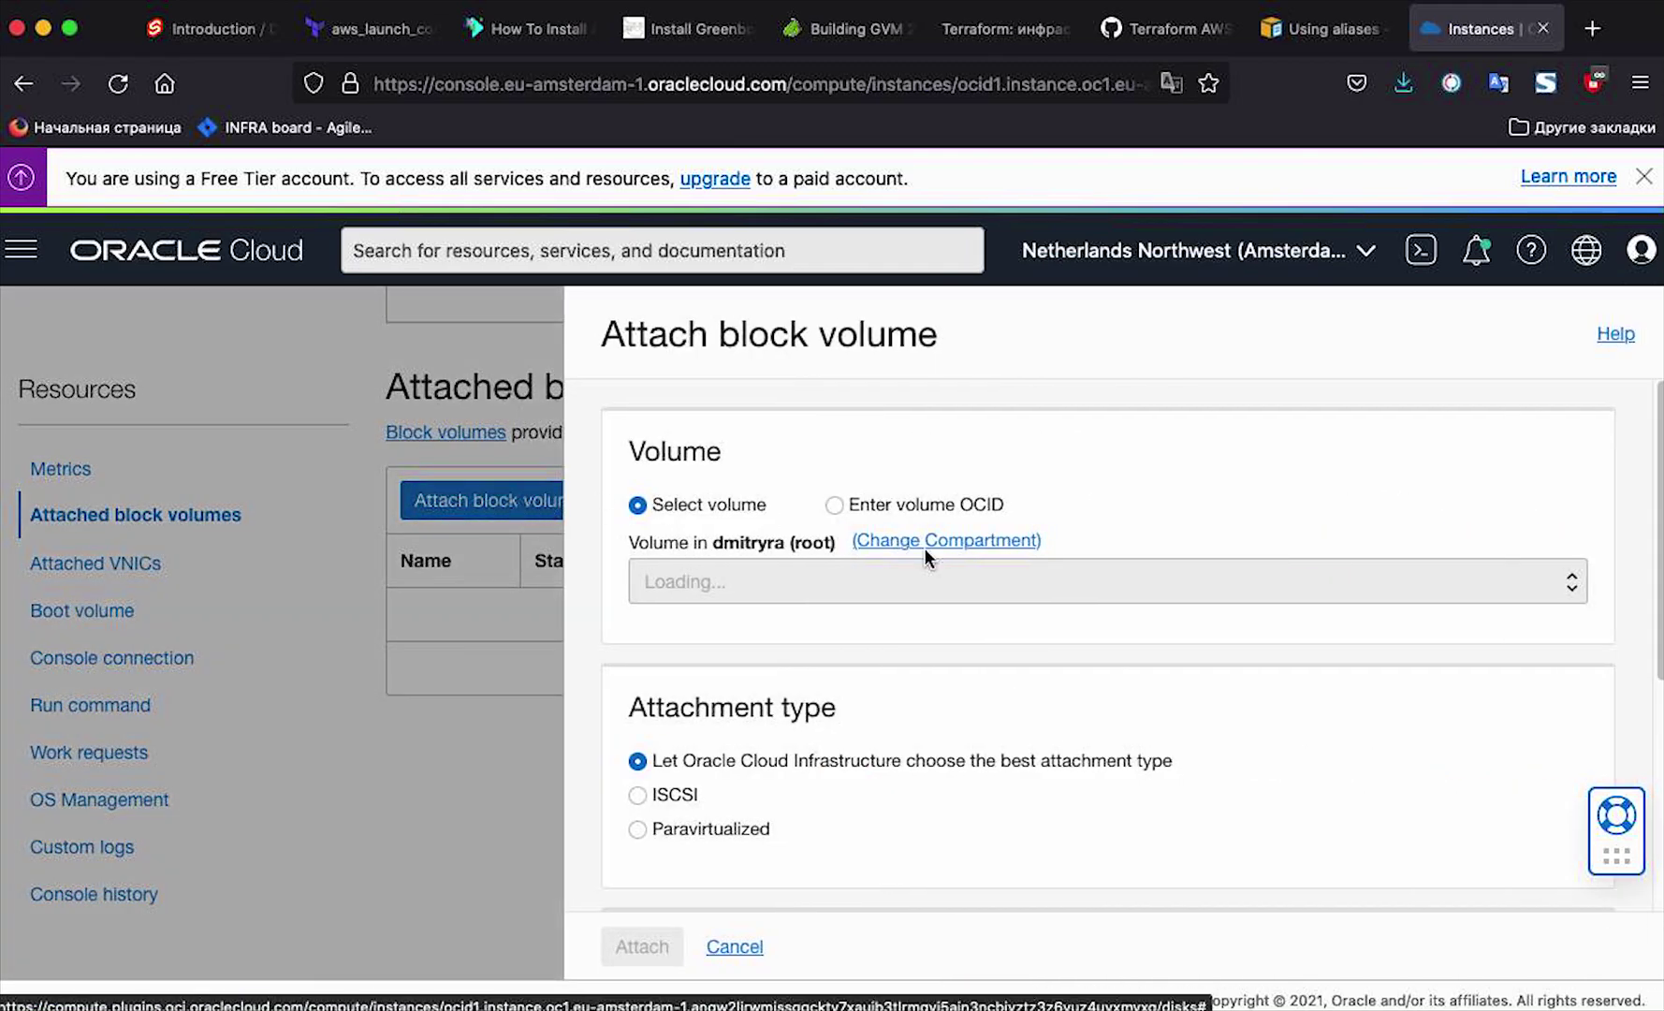
pyautogui.click(852, 575)
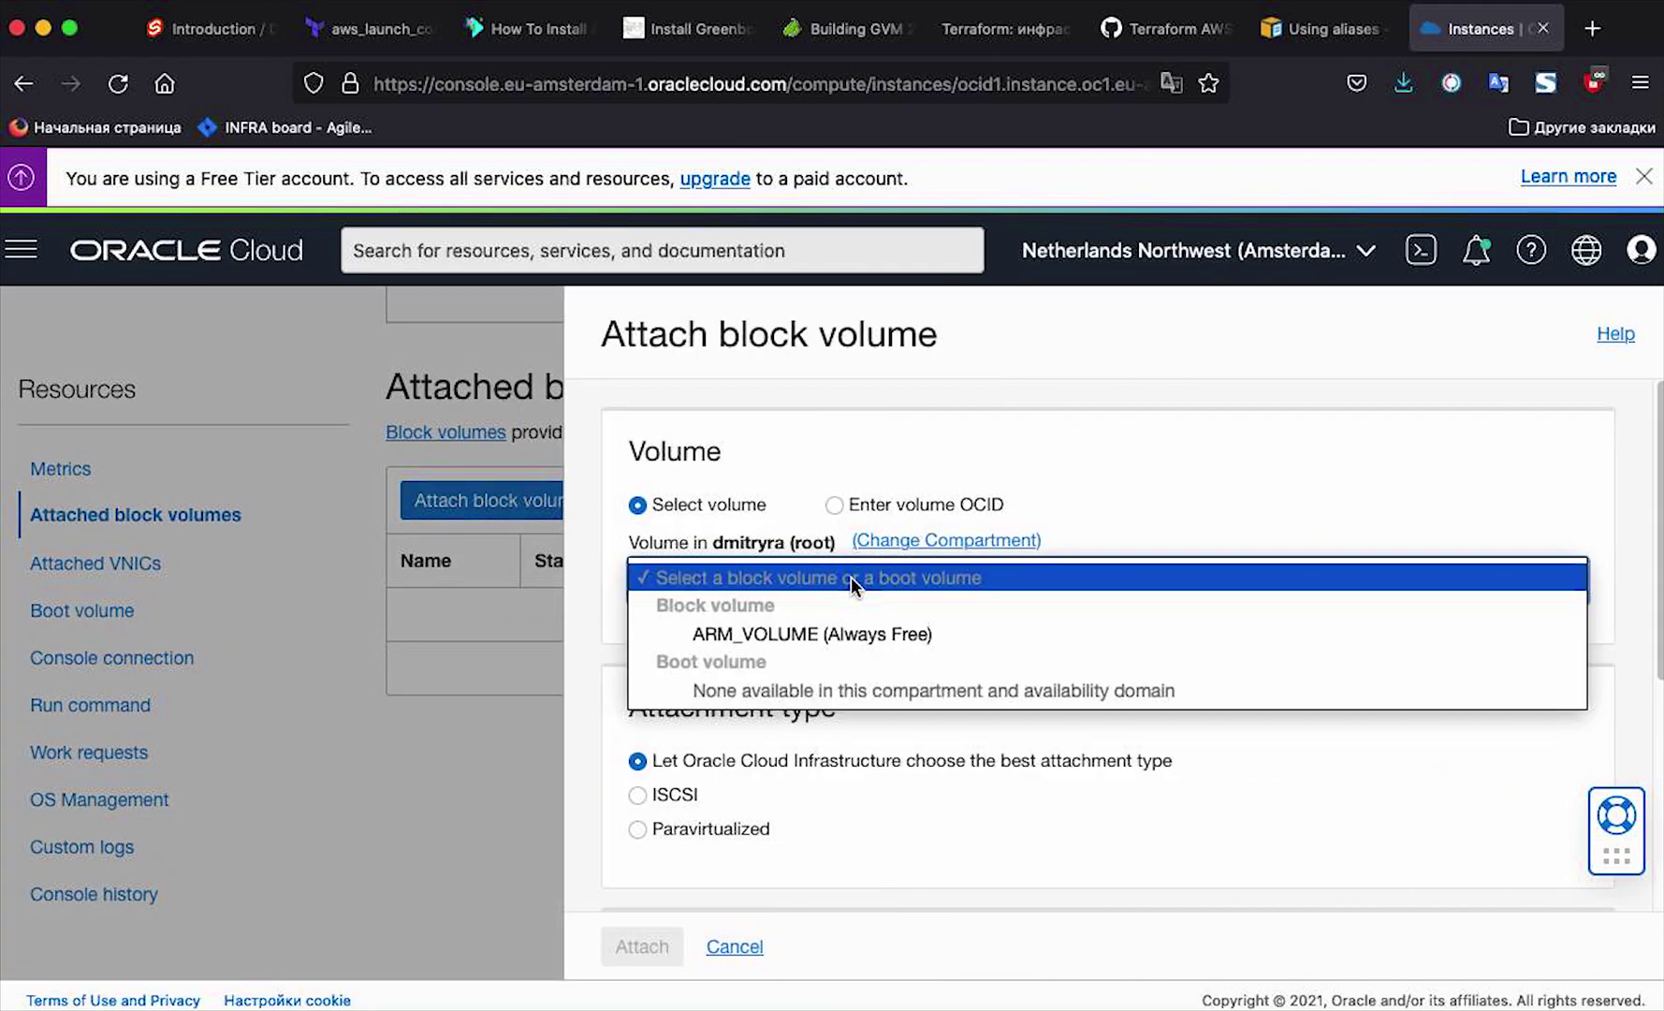
pyautogui.click(836, 634)
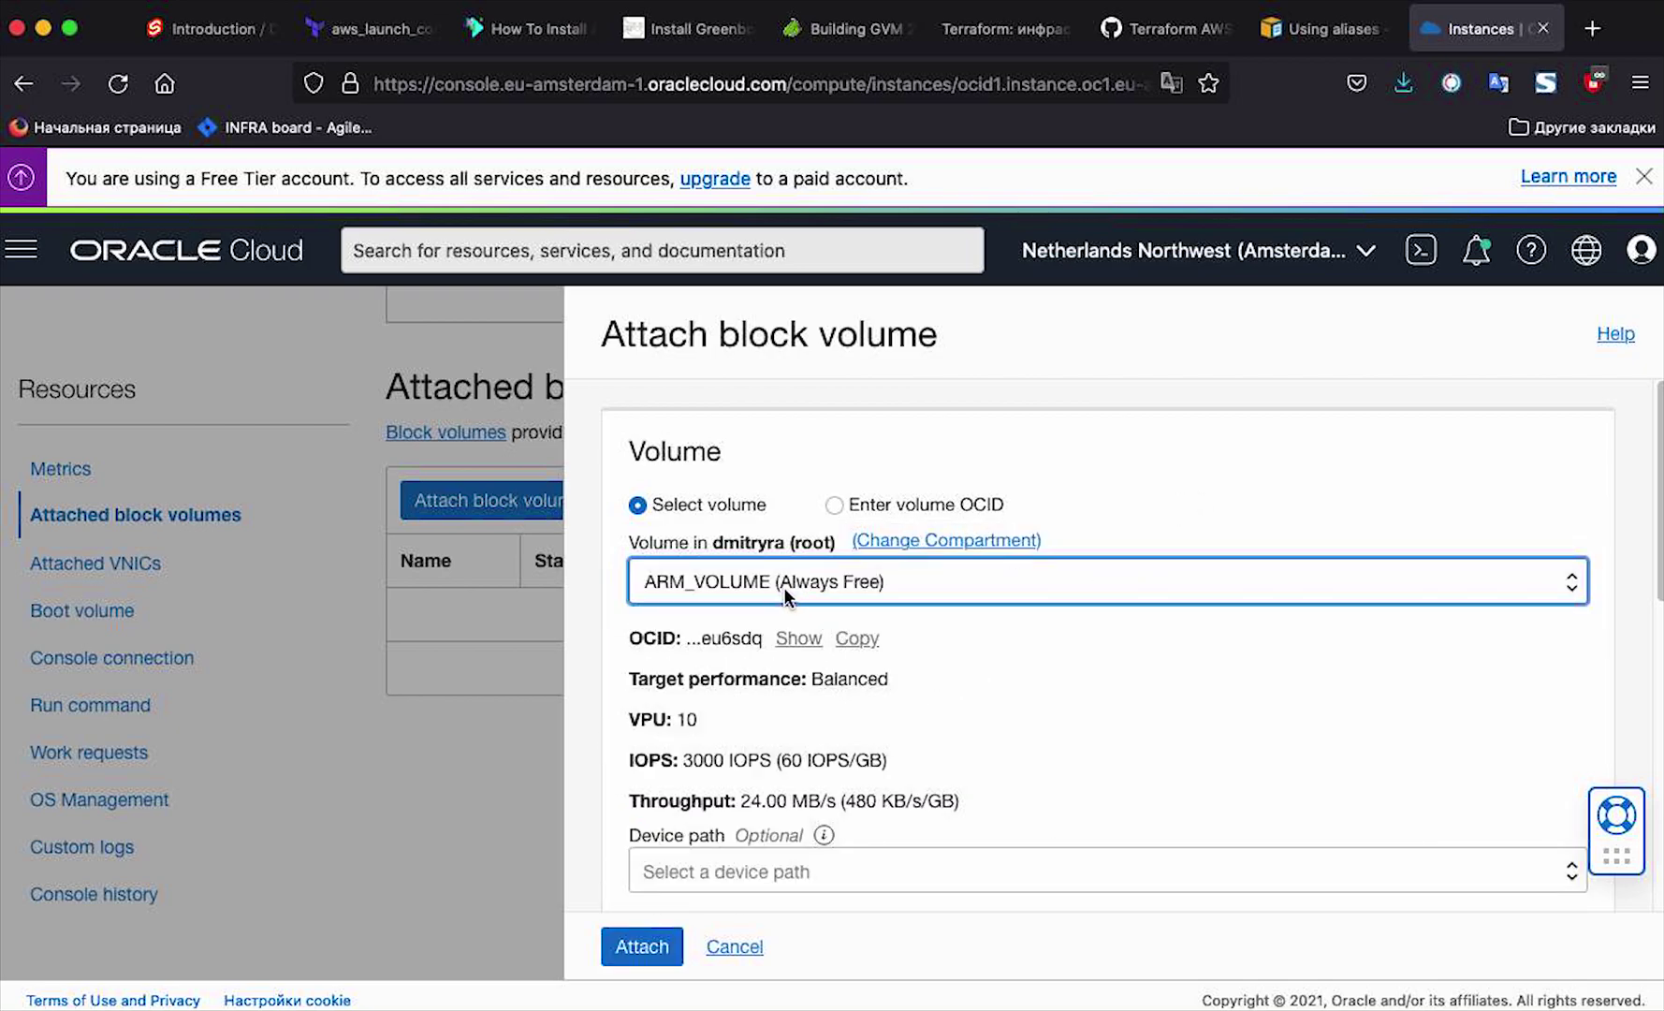
# Step: Set the device path to /dev/oracleoci/oraclevdd and attach the volume with the default attachment type and Read/write access
pyautogui.scroll(-4, 724, 686)
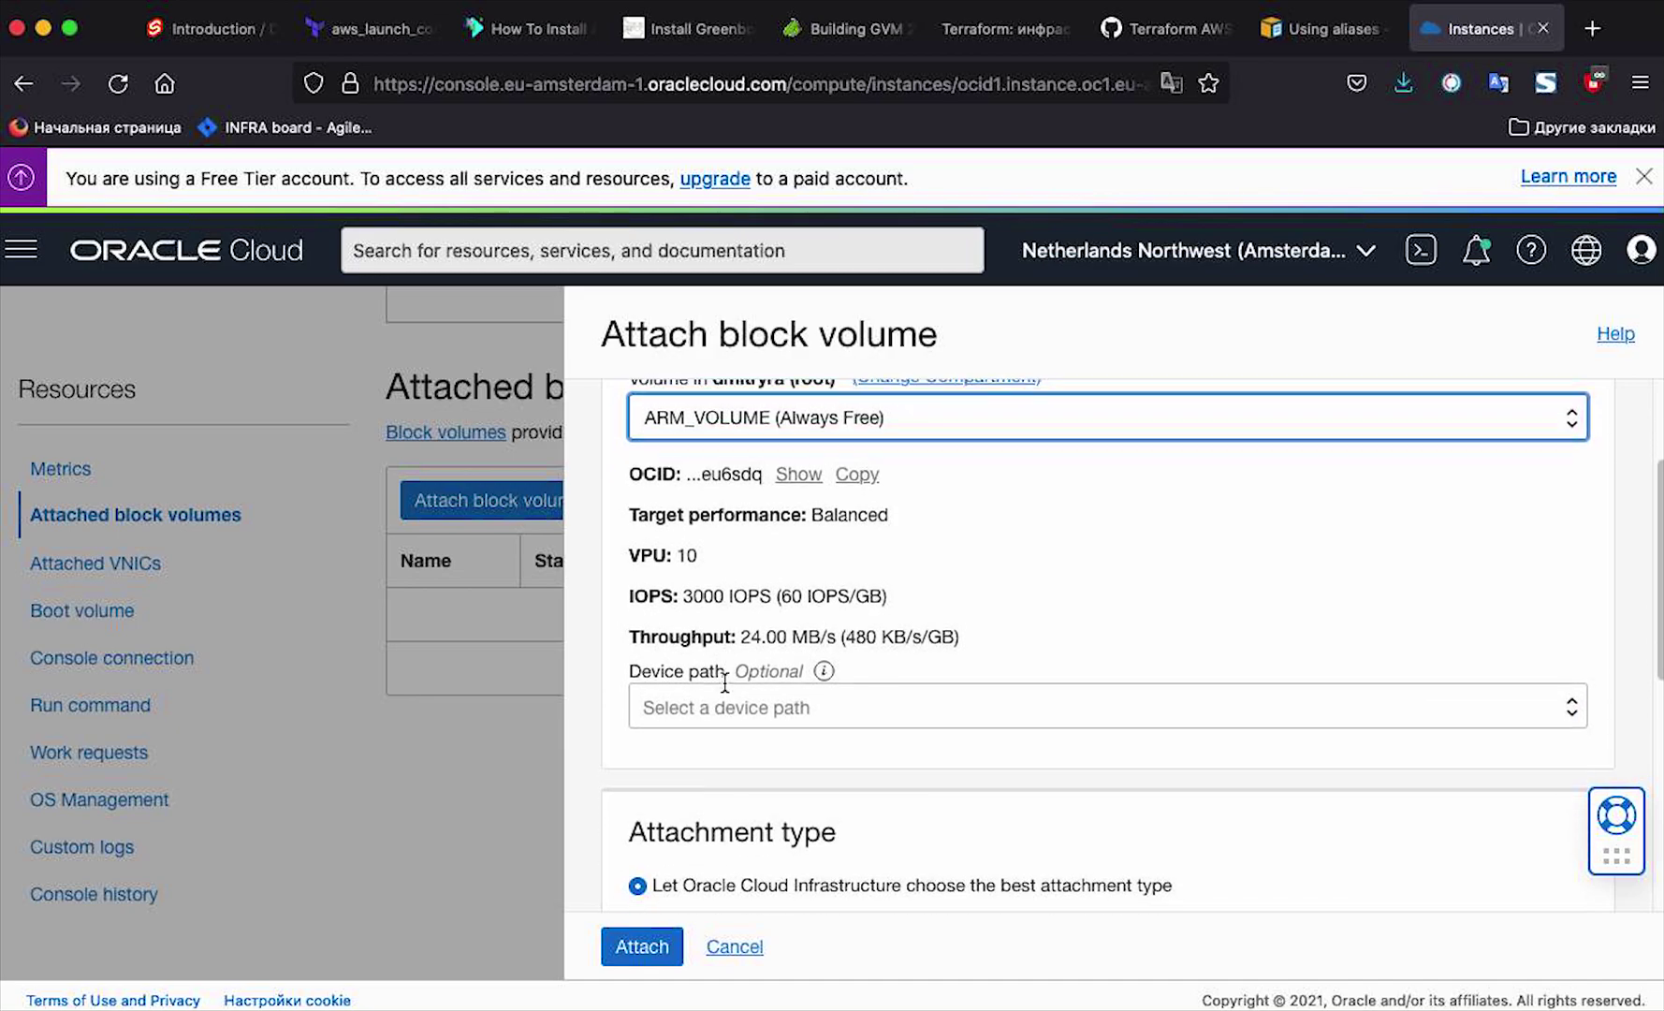
pyautogui.click(725, 686)
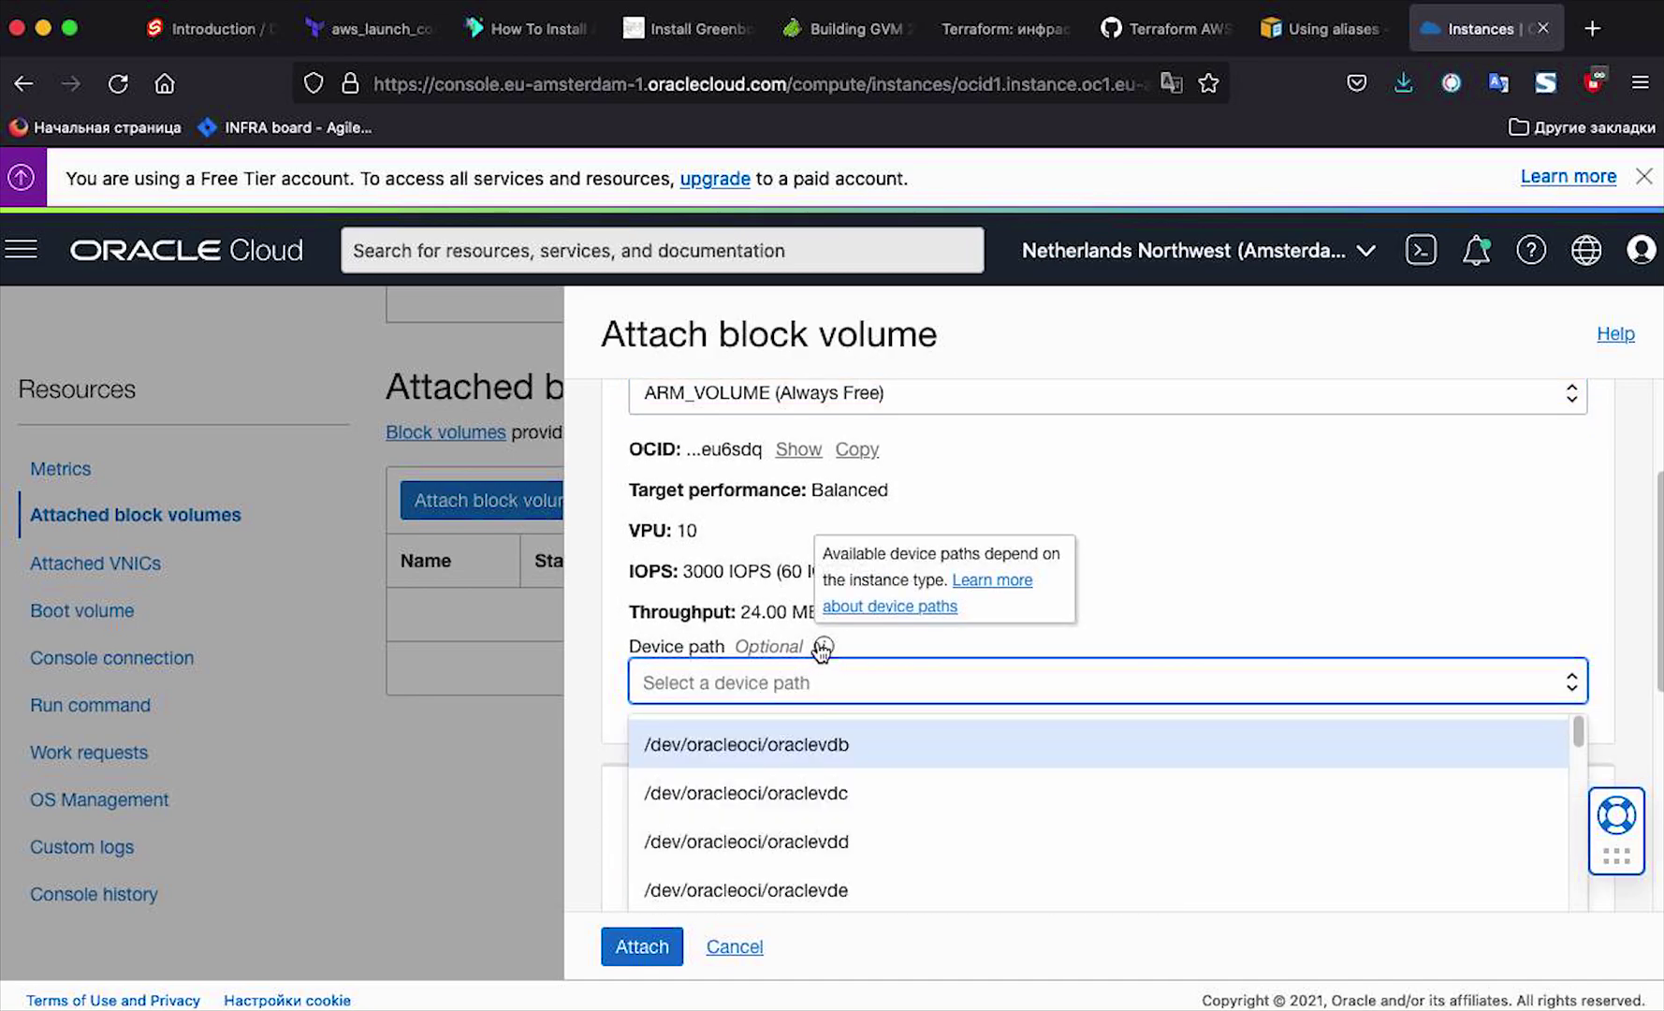
pyautogui.scroll(-1, 698, 635)
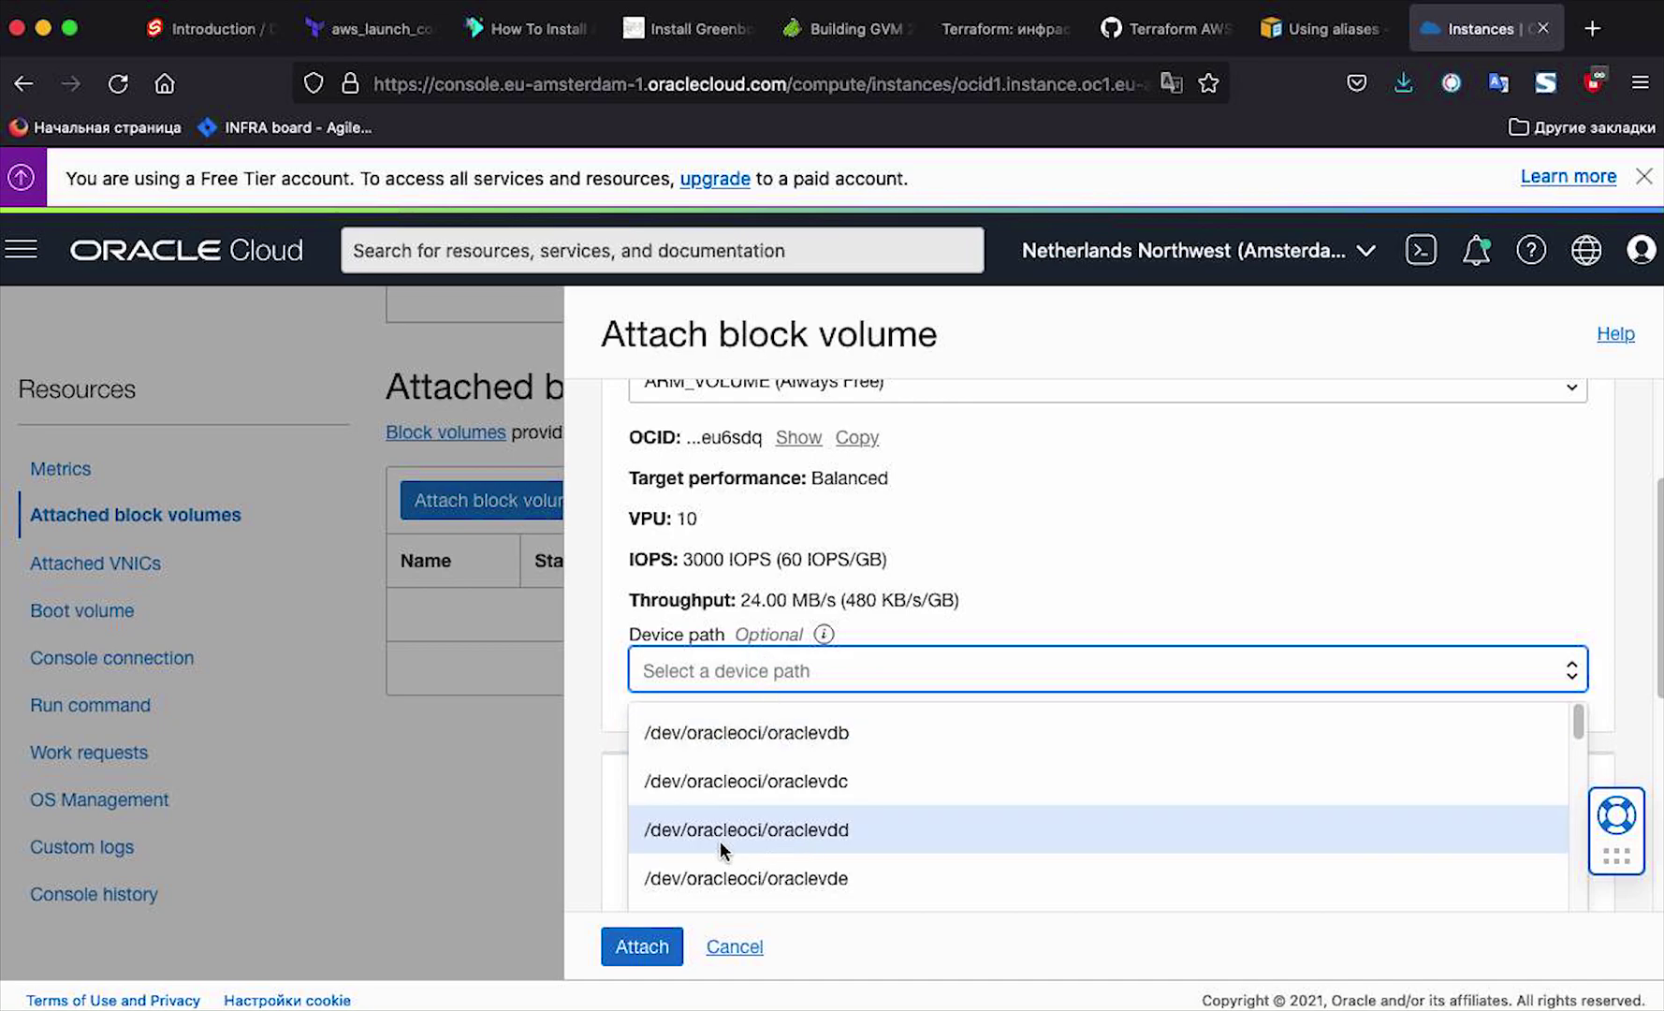
pyautogui.click(818, 836)
pyautogui.scroll(-4, 915, 728)
pyautogui.scroll(-2, 915, 728)
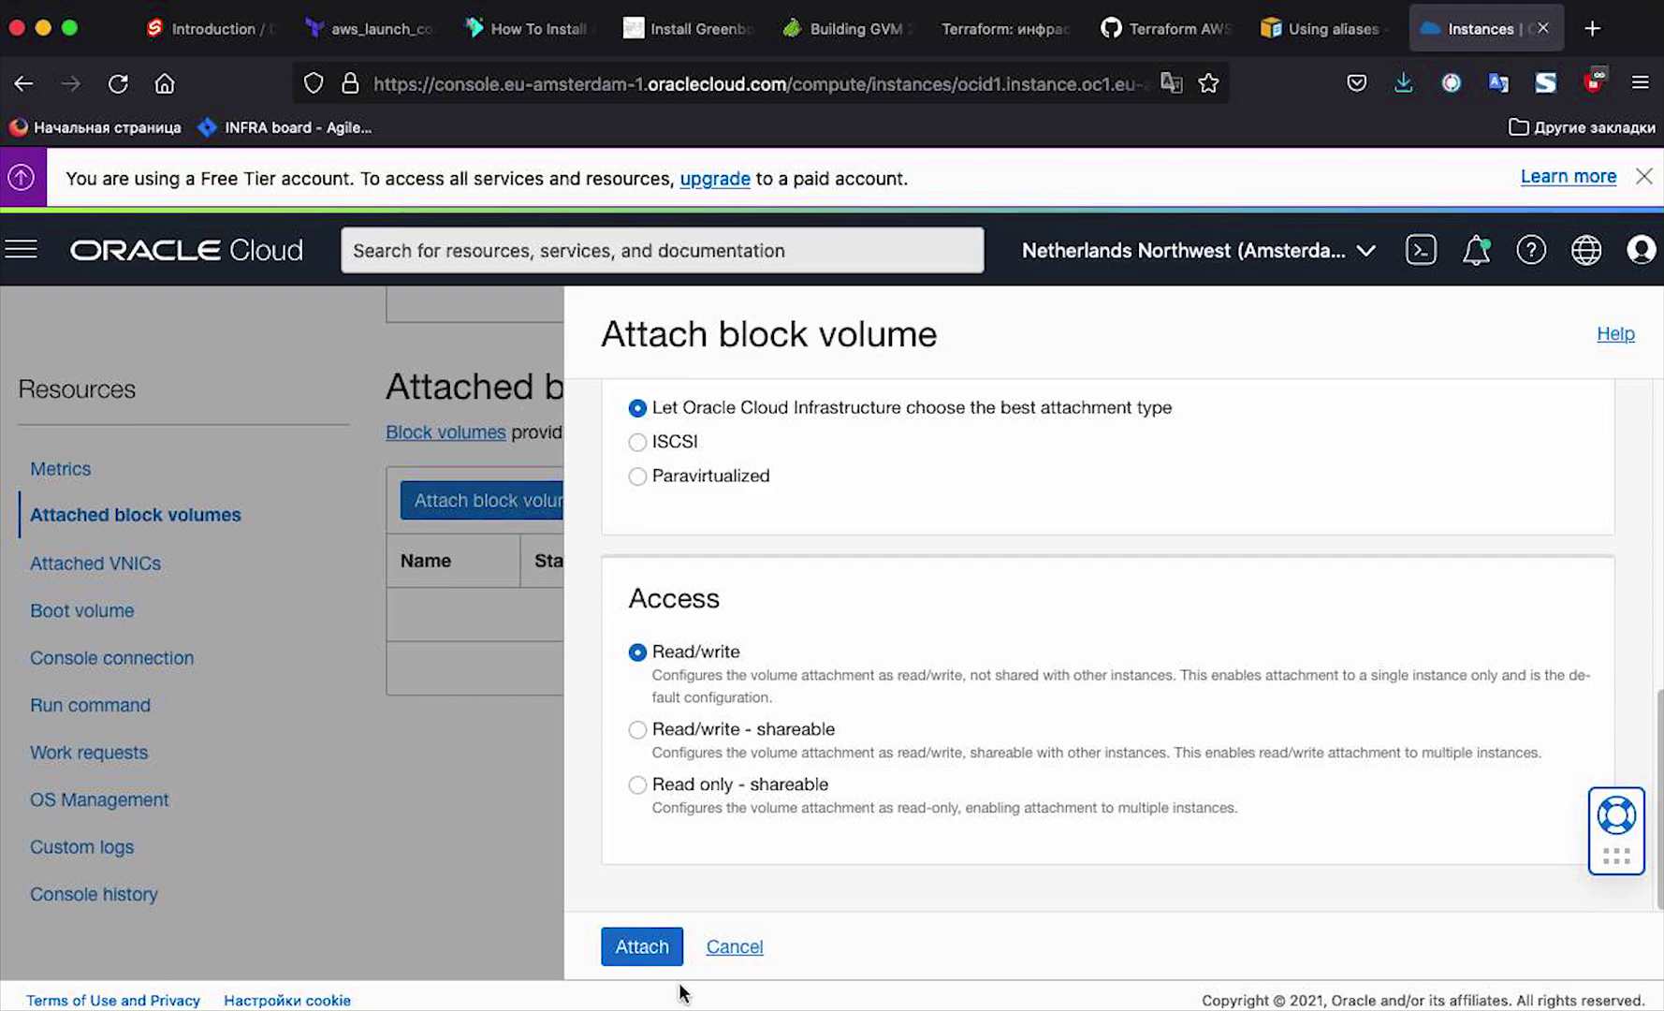
pyautogui.click(633, 947)
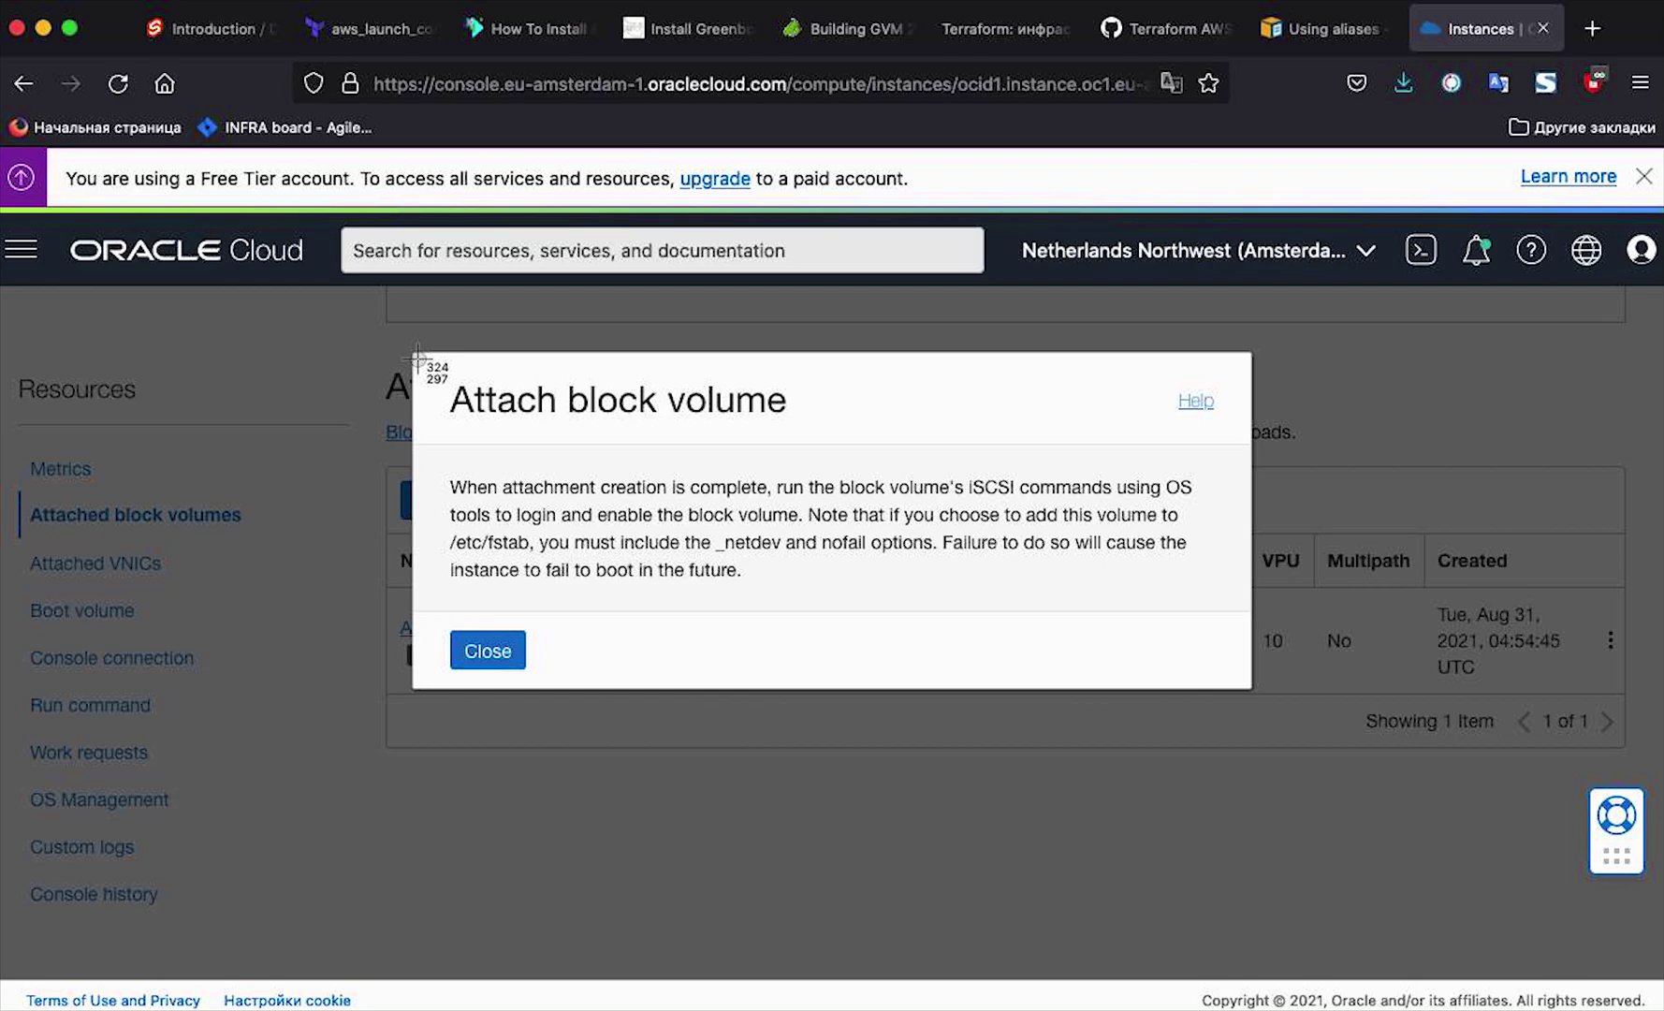
# Step: Capture a screenshot of the attachment notice about running the volume's iSCSI commands
pyautogui.press('super+shift+4')
pyautogui.moveTo(427, 362); pyautogui.dragTo(1245, 688)
# Step: Switch to iTerm, restart the instance with sudo reboot, and reconnect to it with the previous SSH command
pyautogui.moveTo(1629, 524)
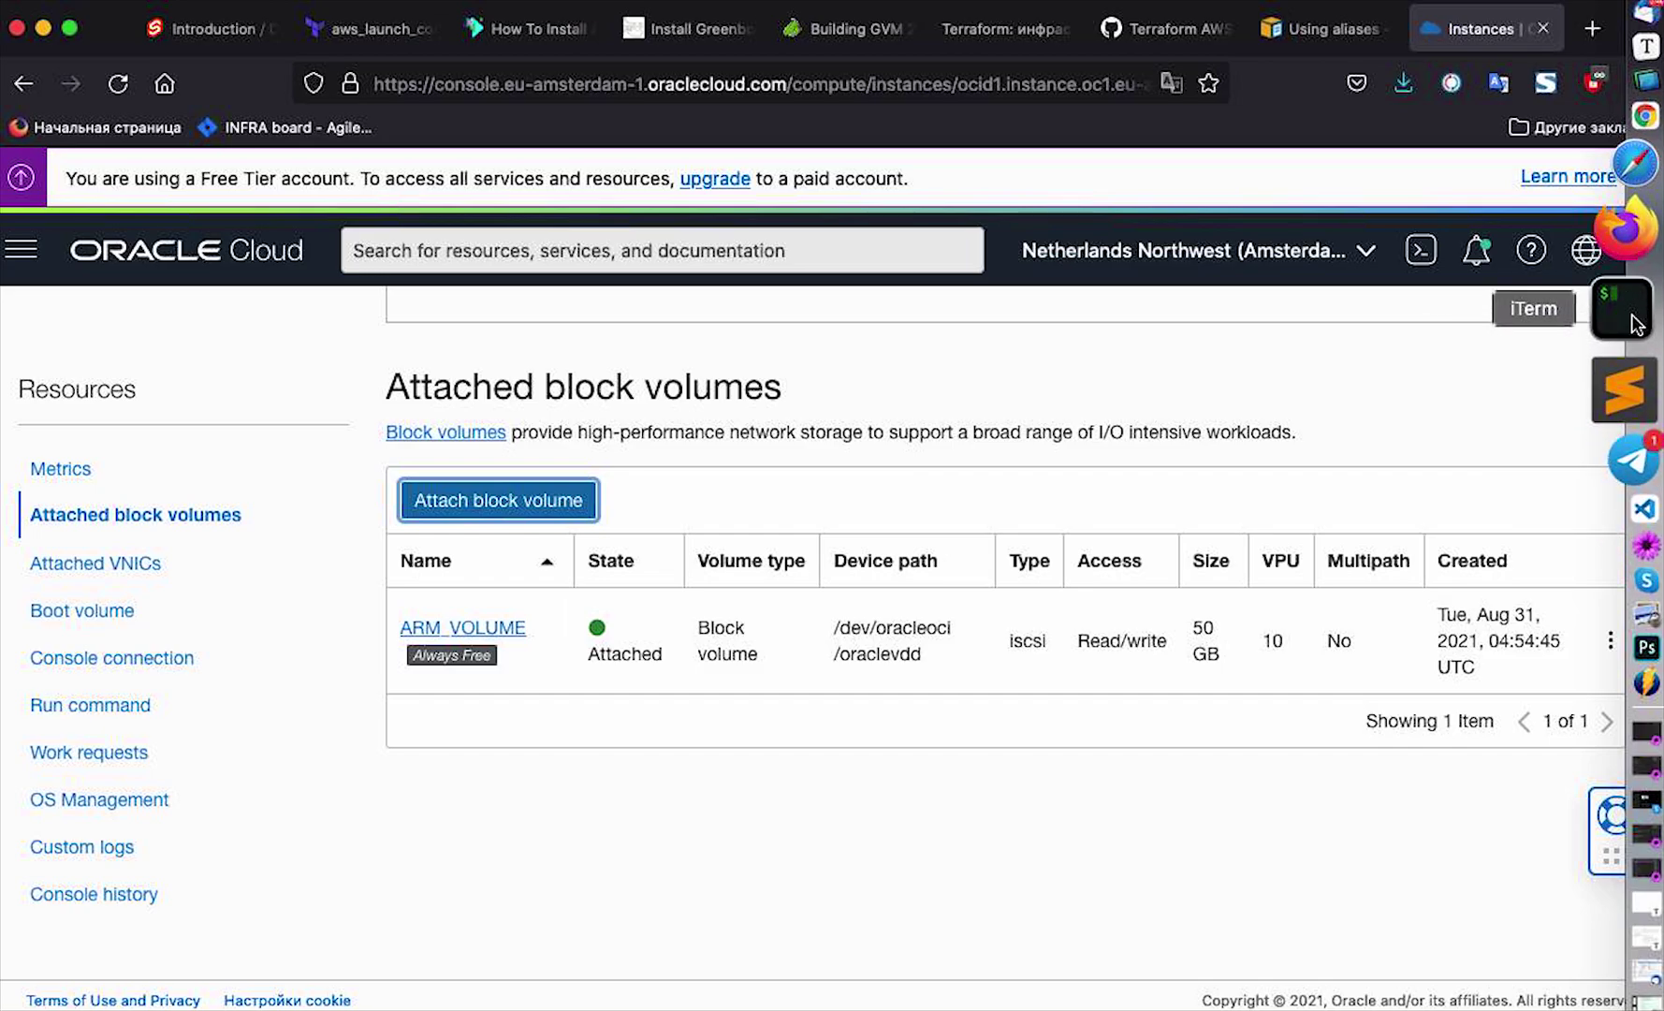
pyautogui.click(1627, 312)
pyautogui.write('sudo reboot')
pyautogui.press('Return')
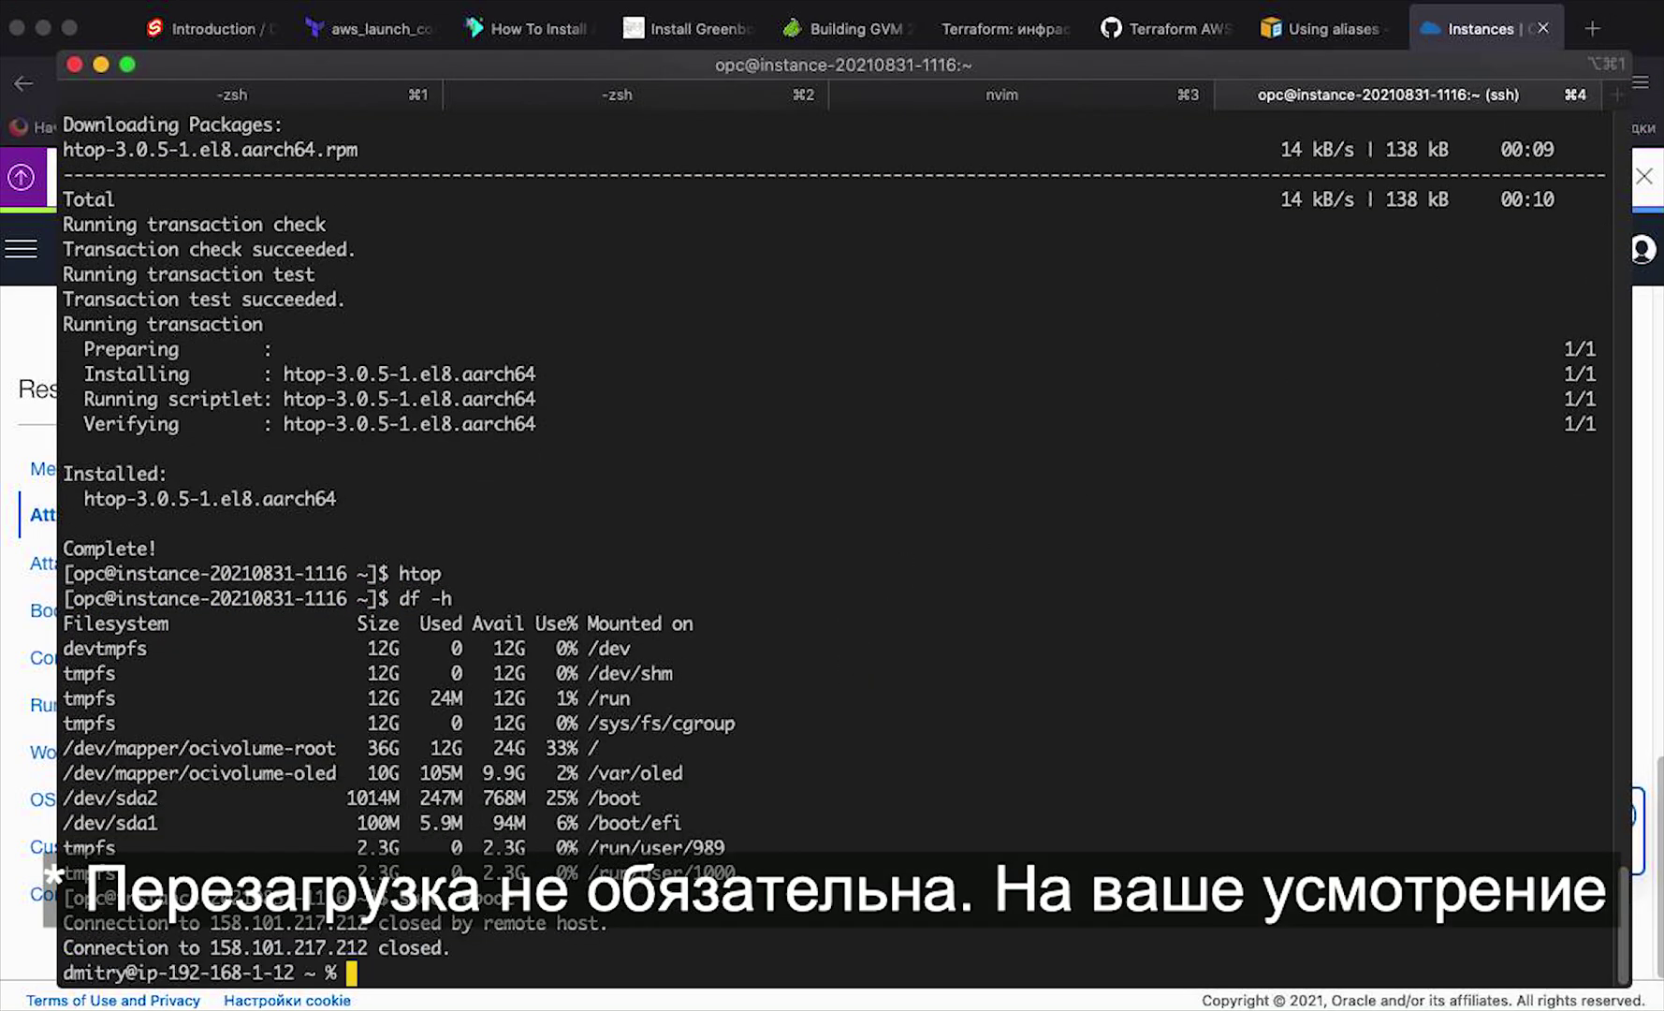
pyautogui.press('Up')
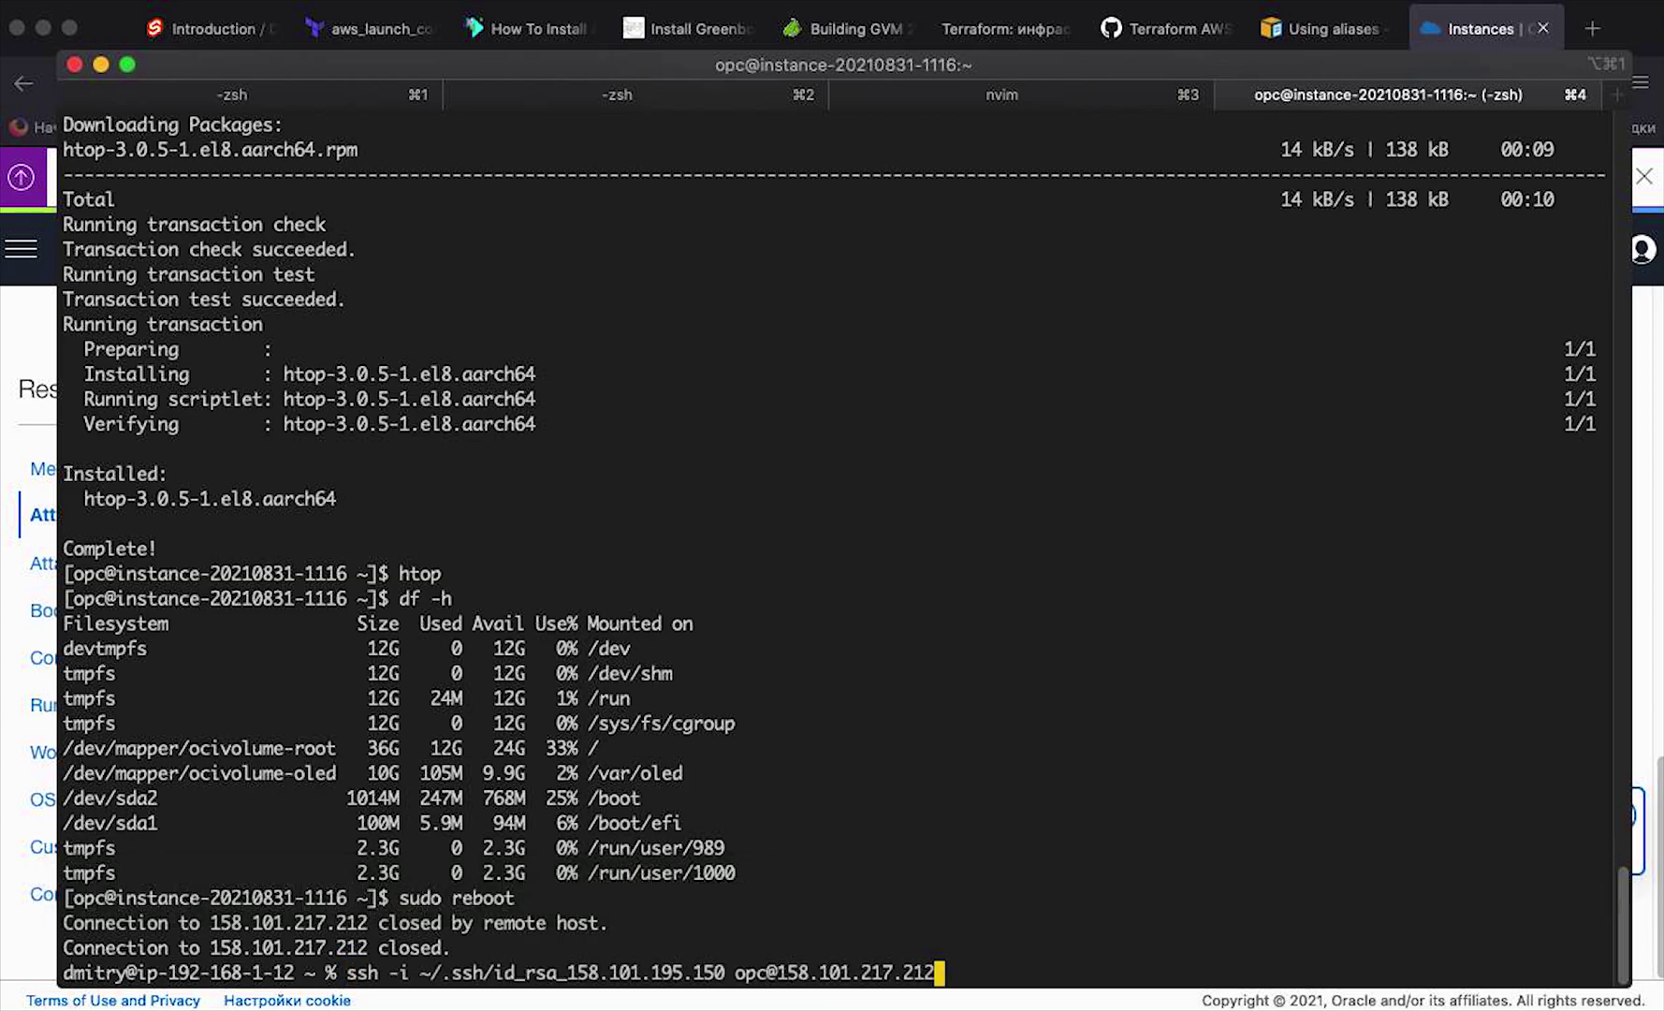
pyautogui.press('Return')
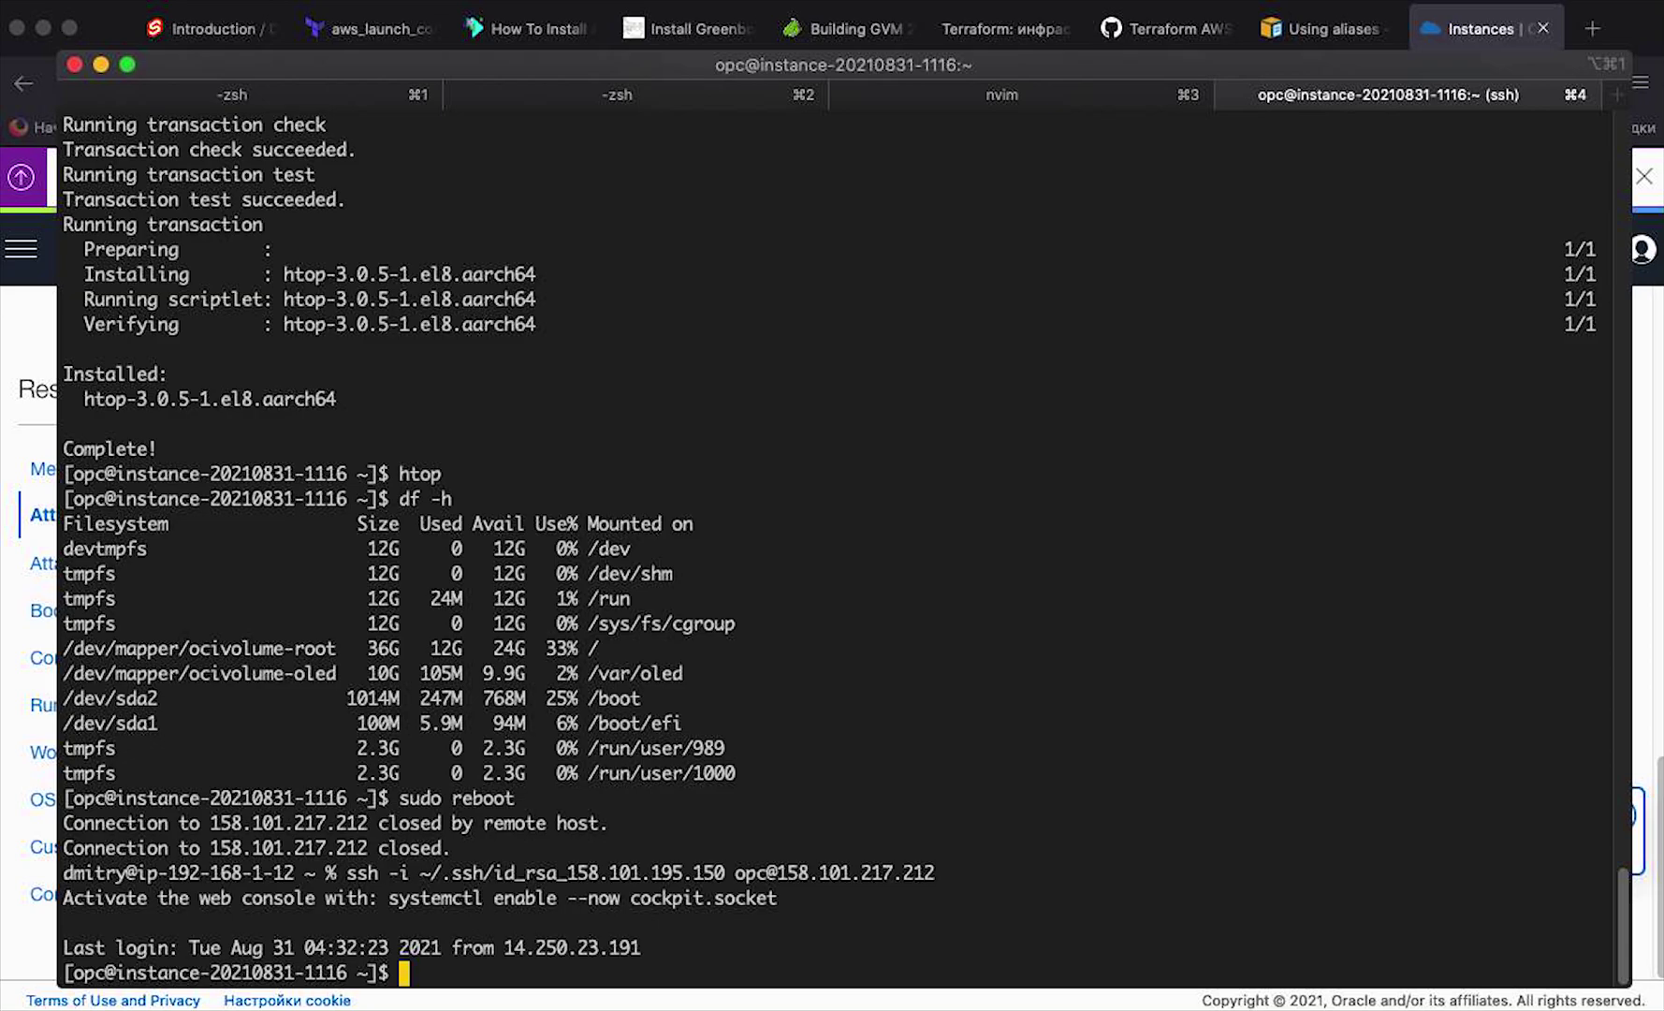
# Step: List the instance's mounted file systems with df -h and check them for the new volume
pyautogui.write('df -h')
pyautogui.press('Return')
pyautogui.moveTo(65, 972); pyautogui.dragTo(732, 951)
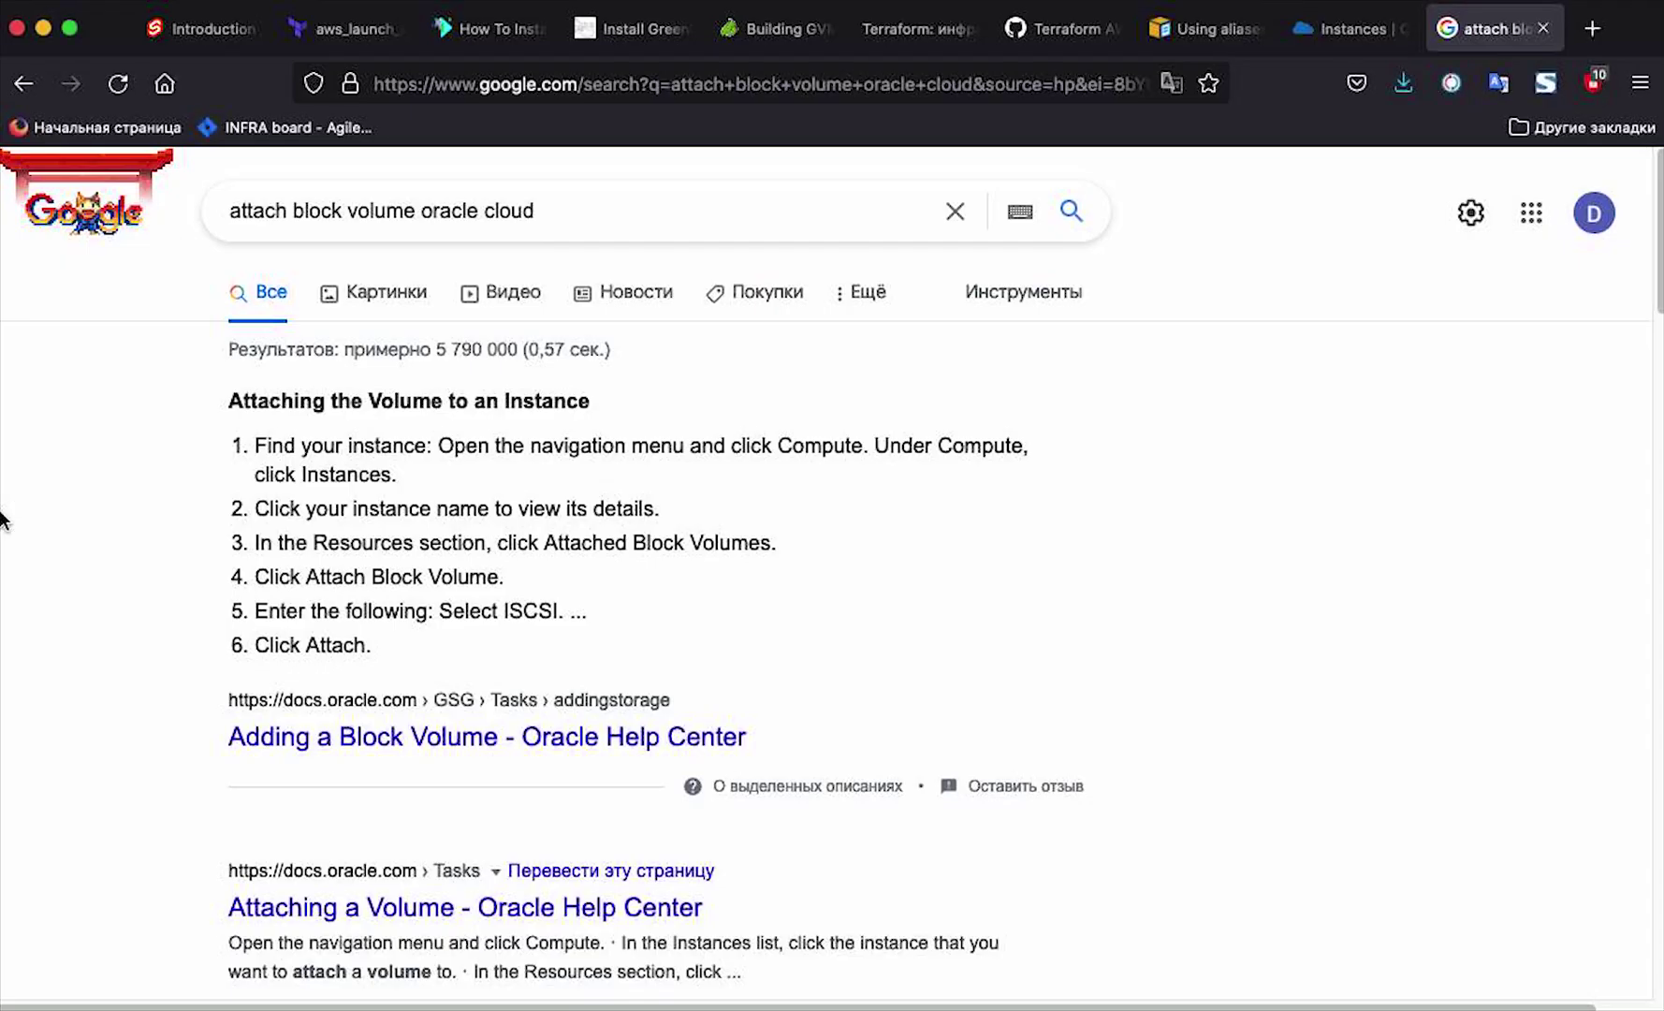
# Step: Open Oracle's Adding a Block Volume article from the browser search results and read its sections on creating and attaching a volume
pyautogui.scroll(-2, 691, 493)
pyautogui.scroll(-1, 691, 501)
pyautogui.click(431, 617)
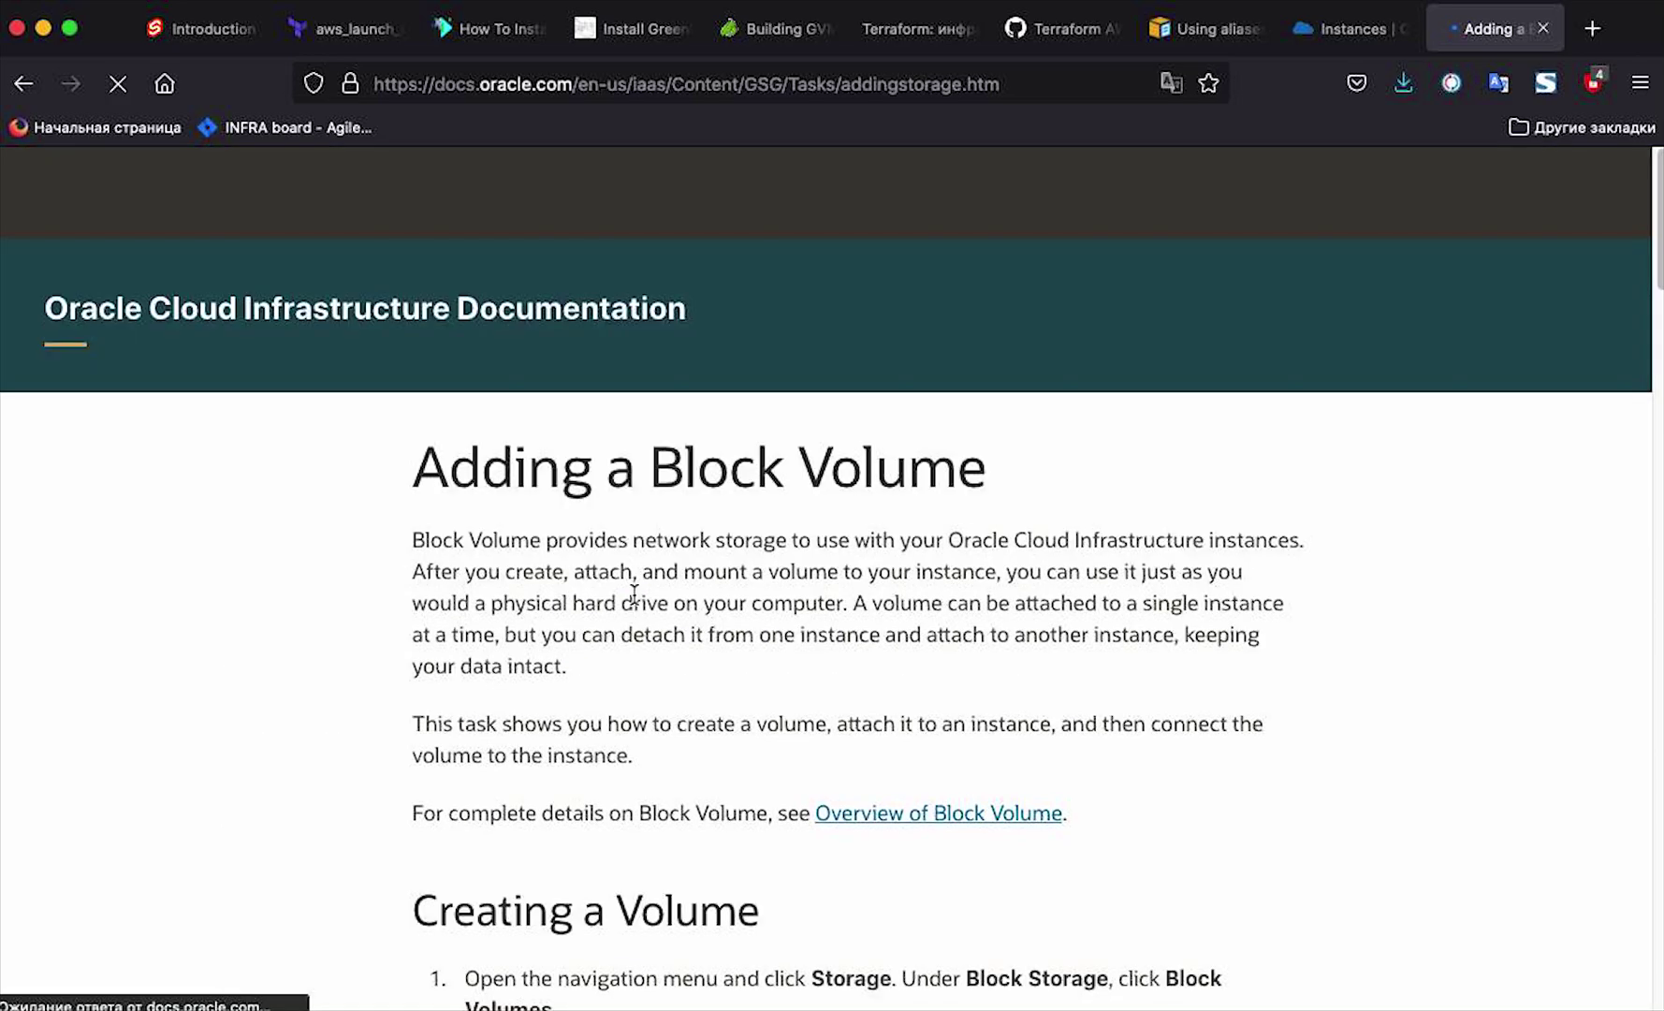
pyautogui.scroll(-5, 633, 597)
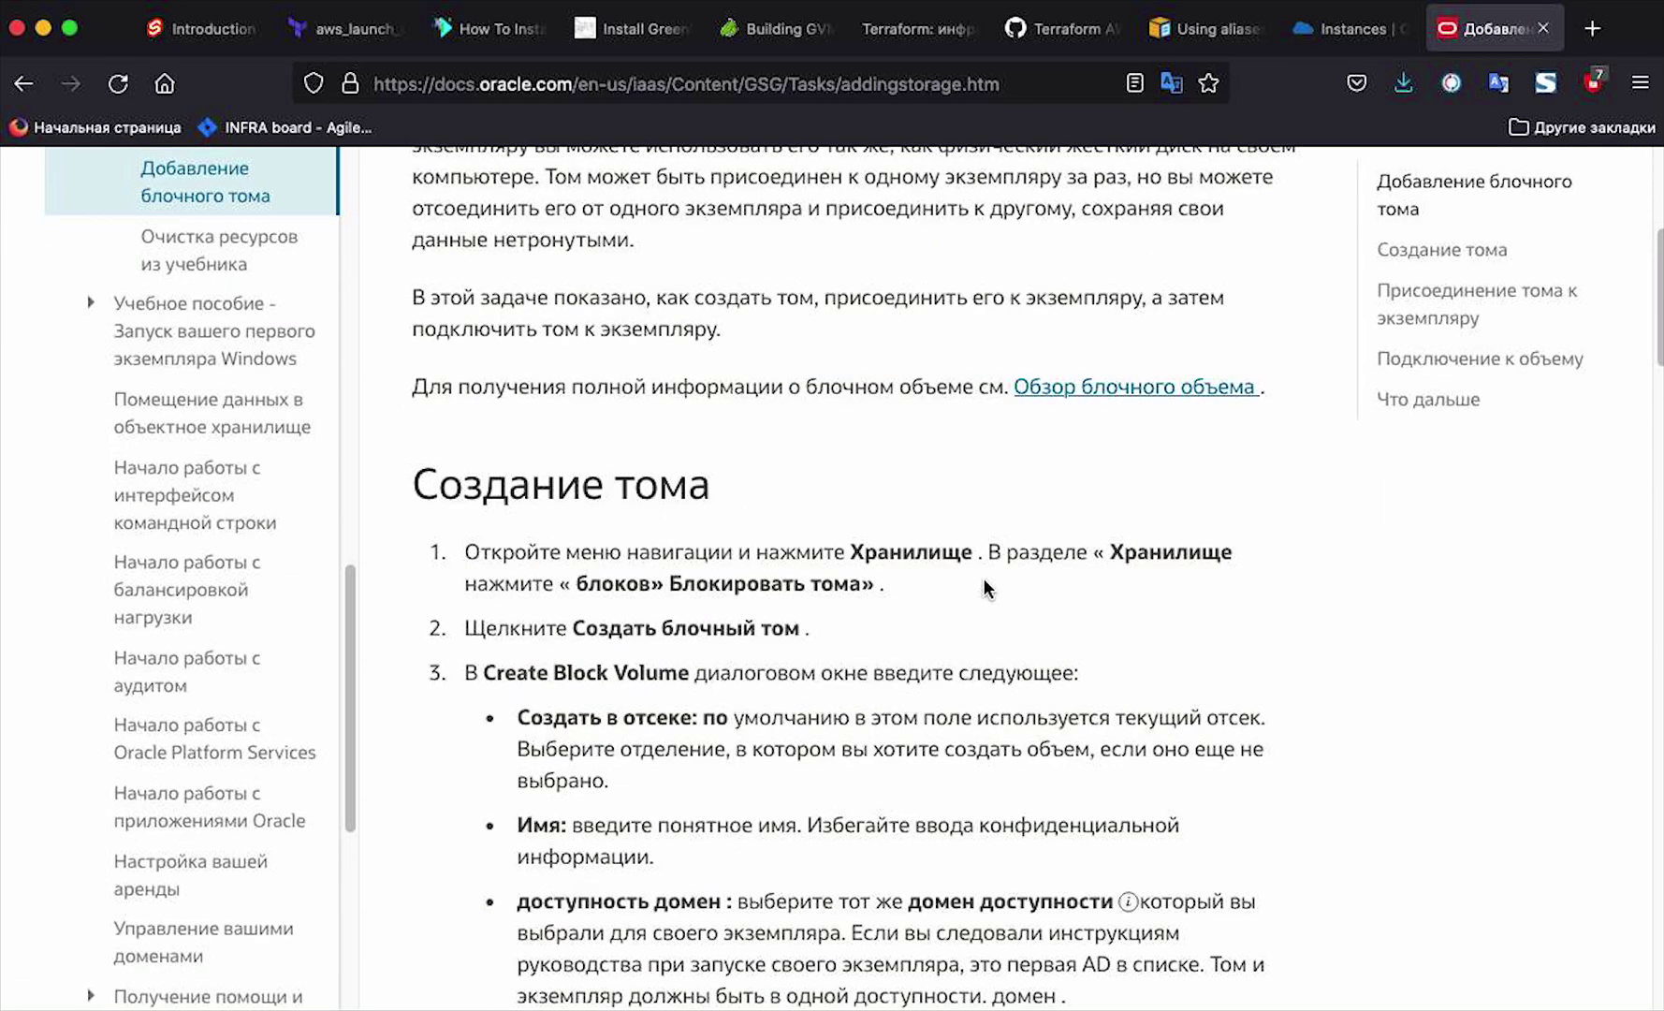
pyautogui.scroll(-5, 983, 586)
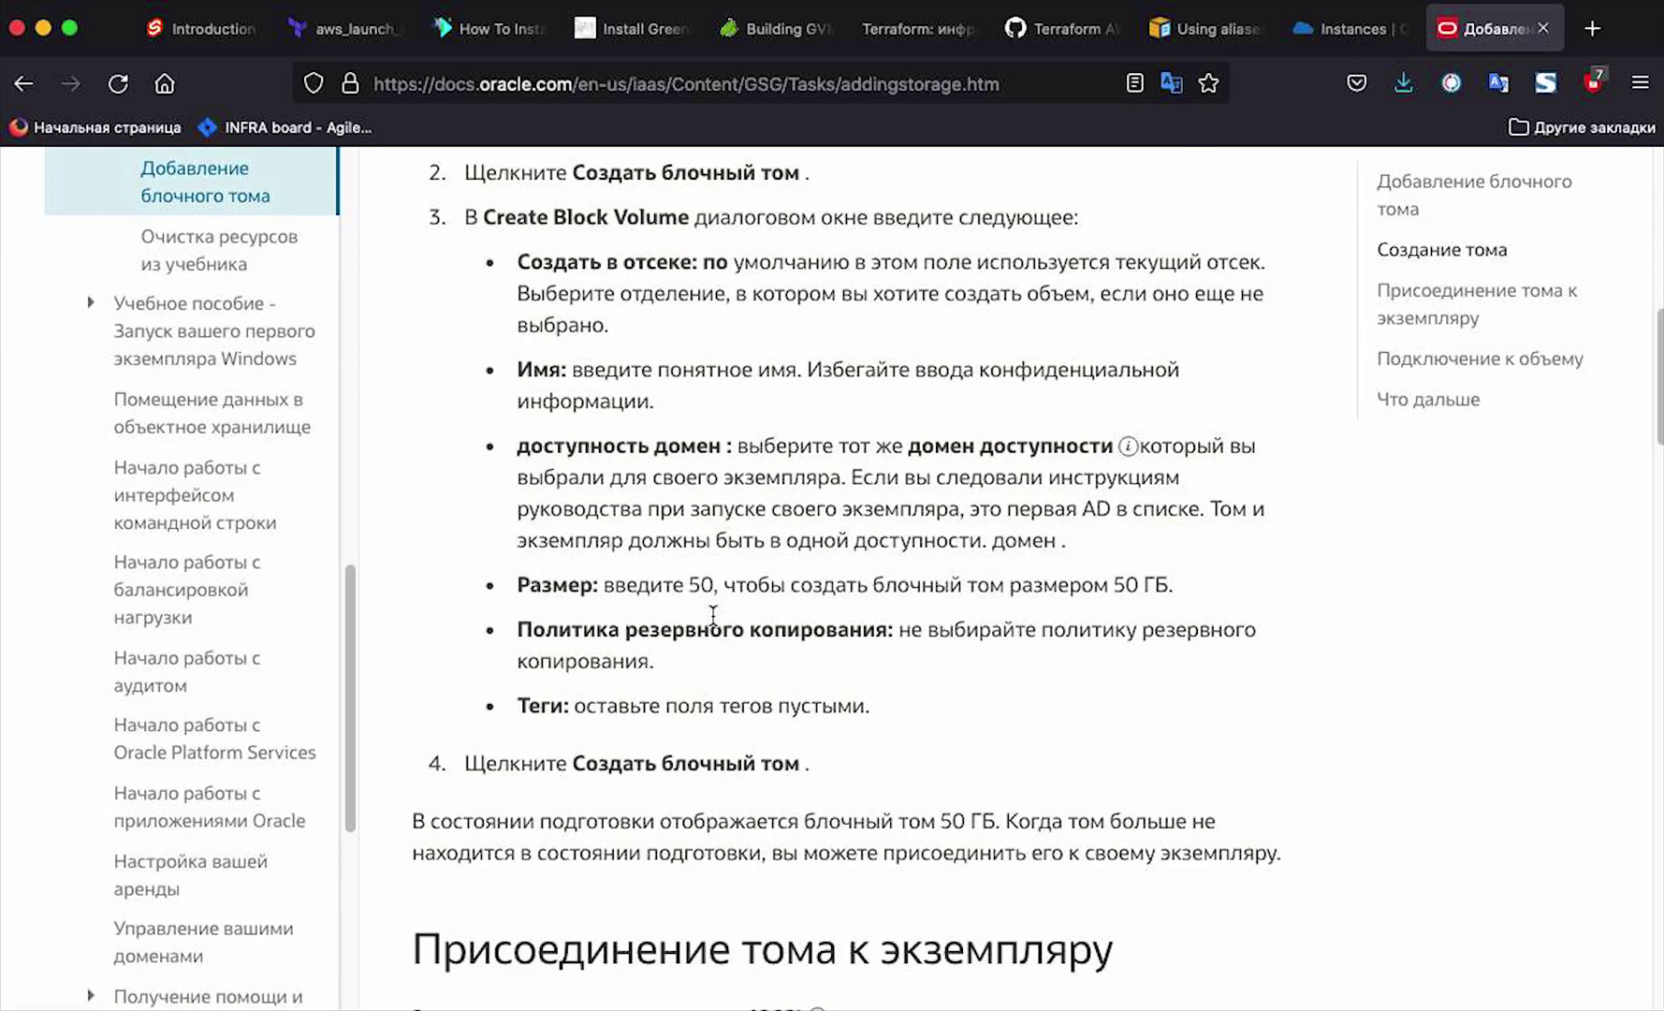
pyautogui.scroll(1, 714, 615)
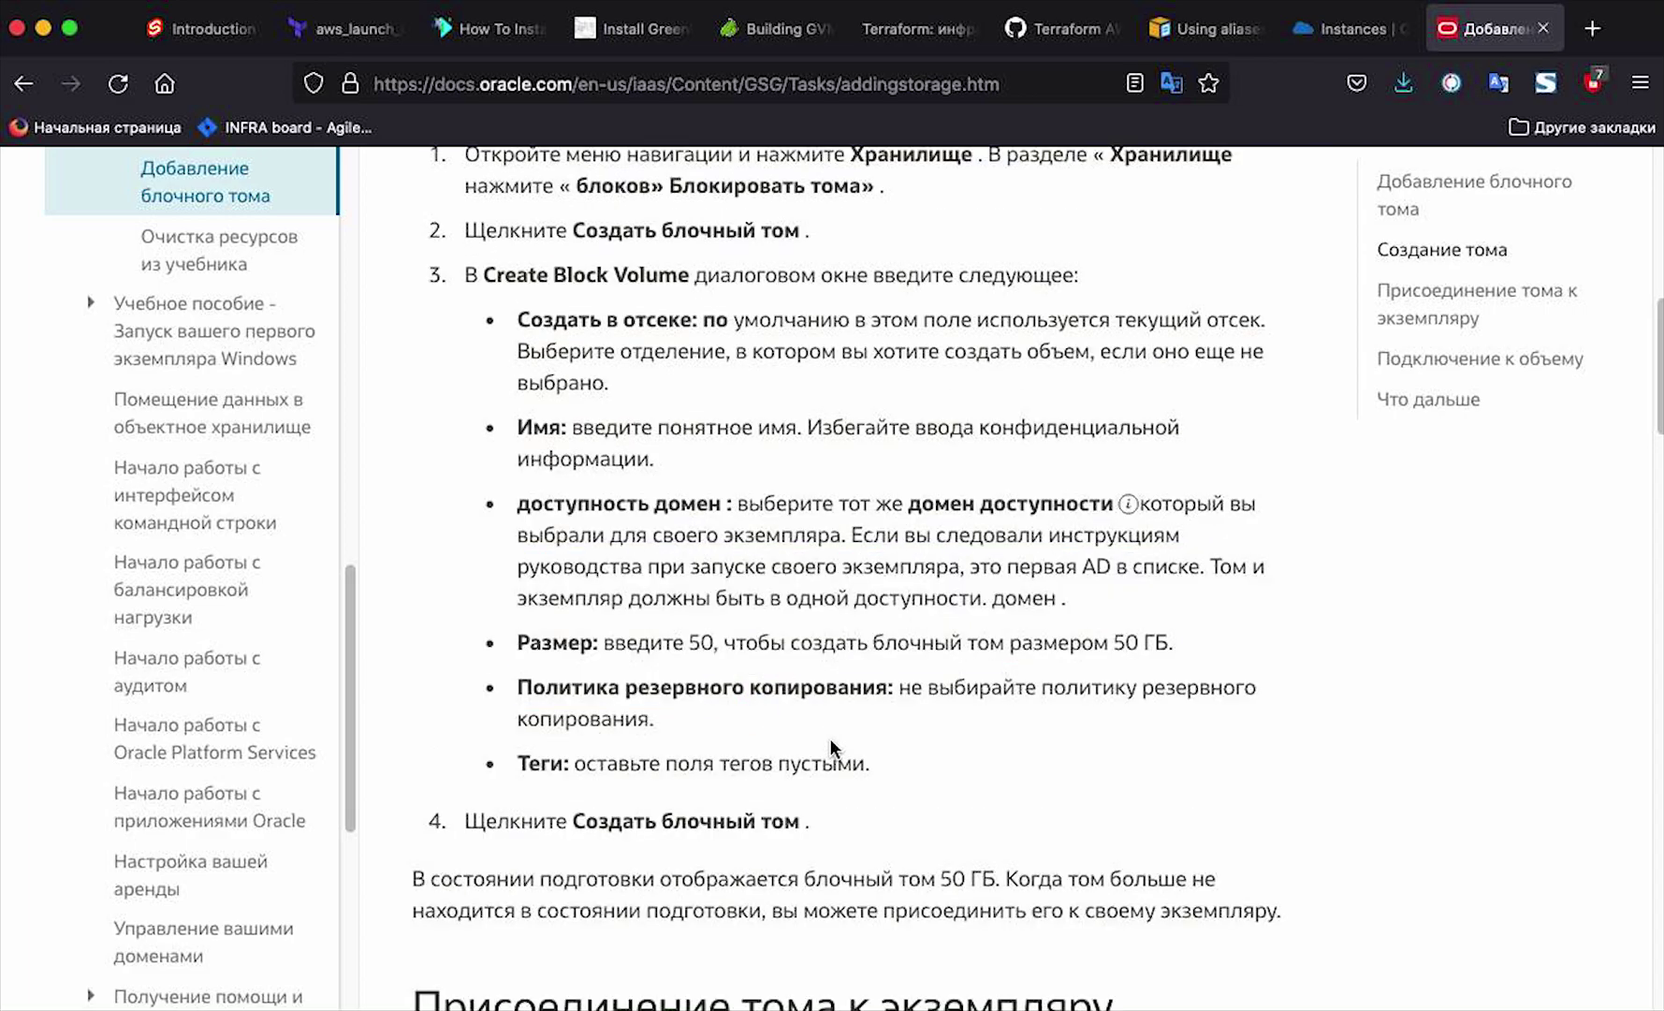
pyautogui.scroll(-8, 831, 746)
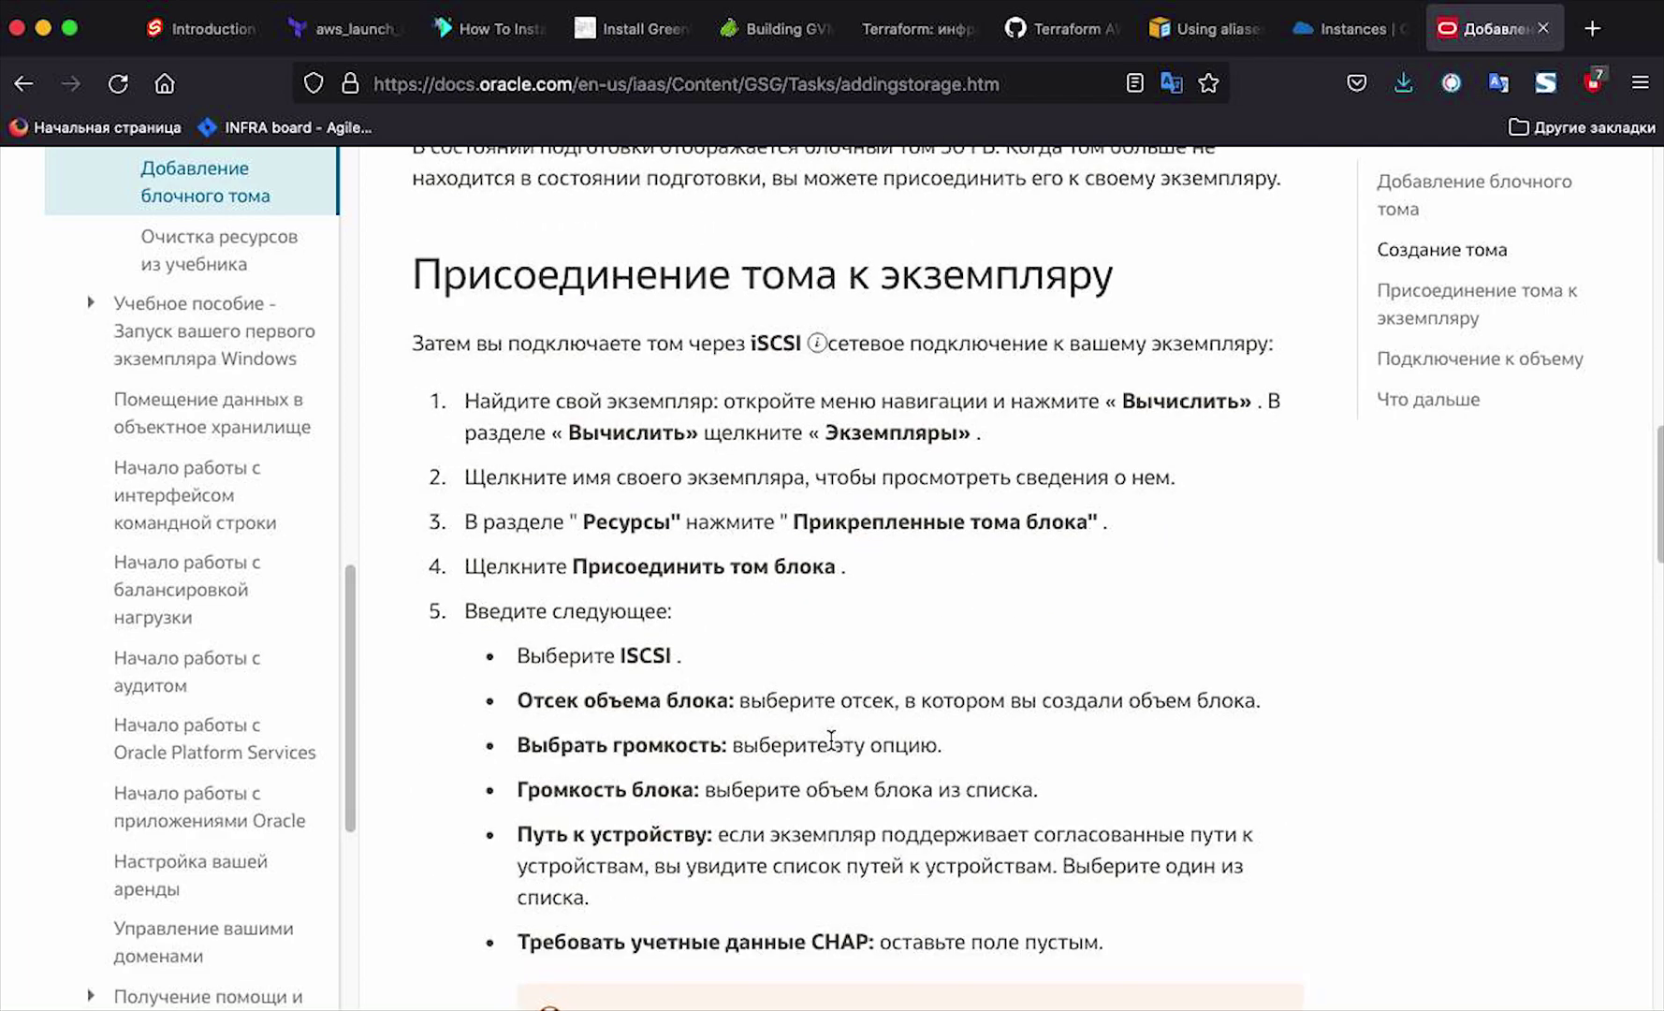
pyautogui.scroll(-6, 832, 740)
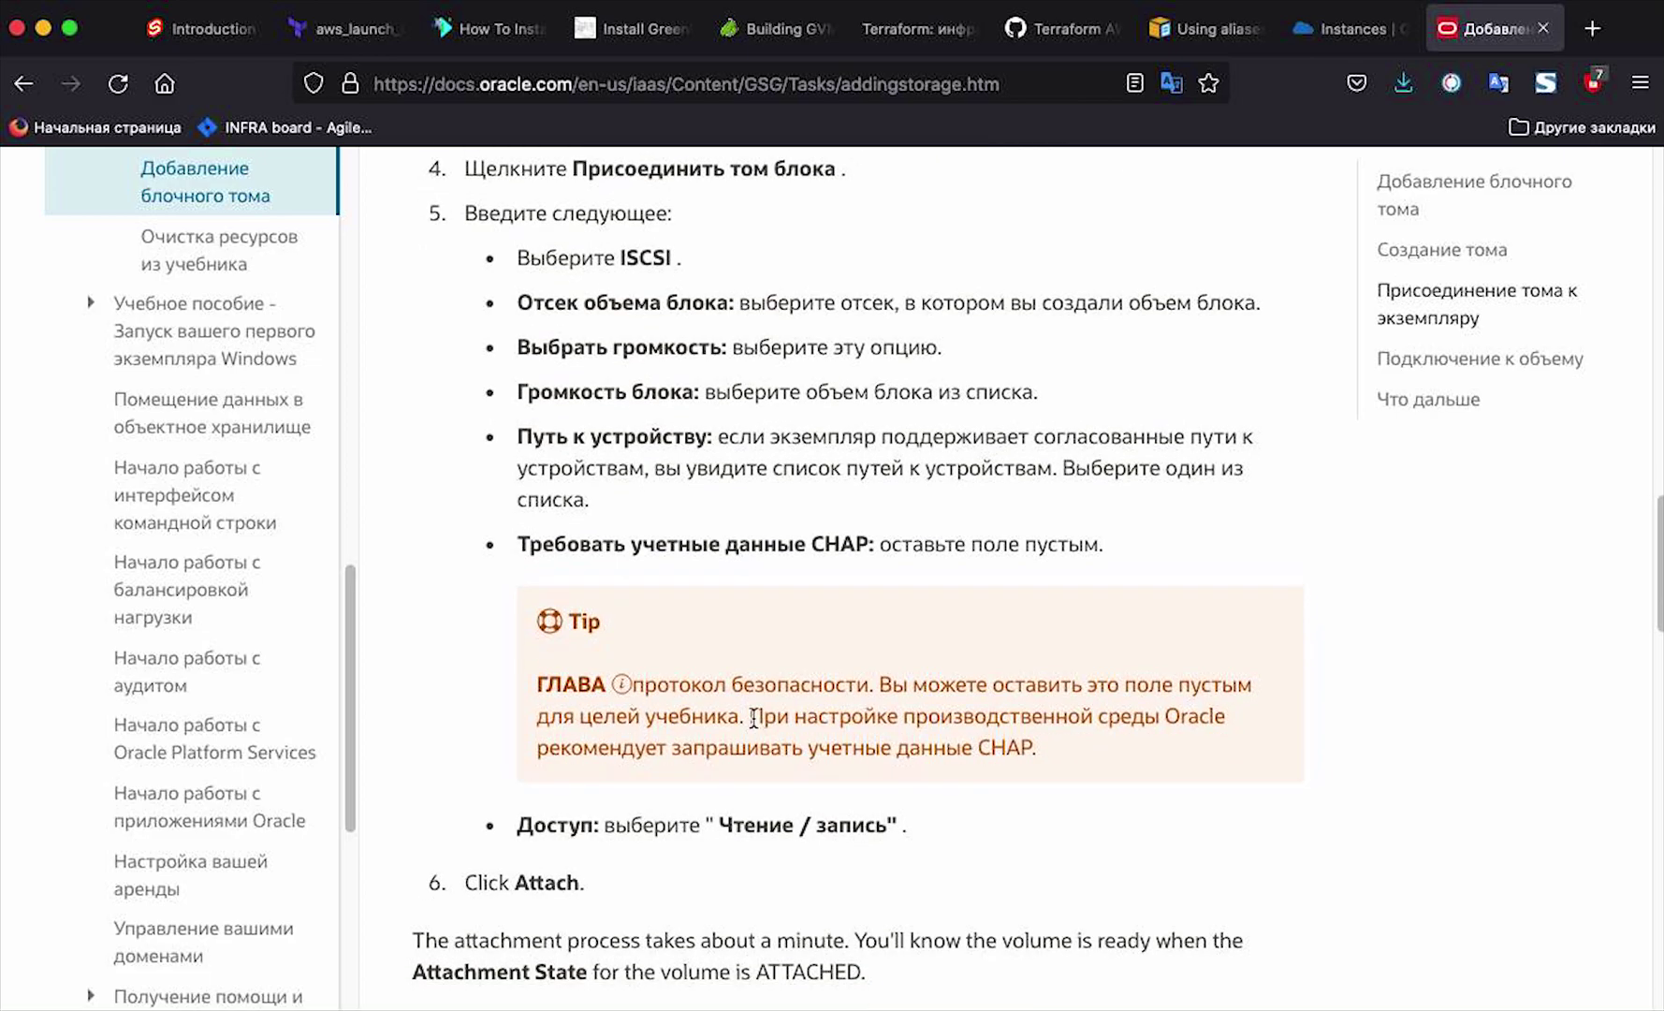
pyautogui.scroll(-4, 795, 590)
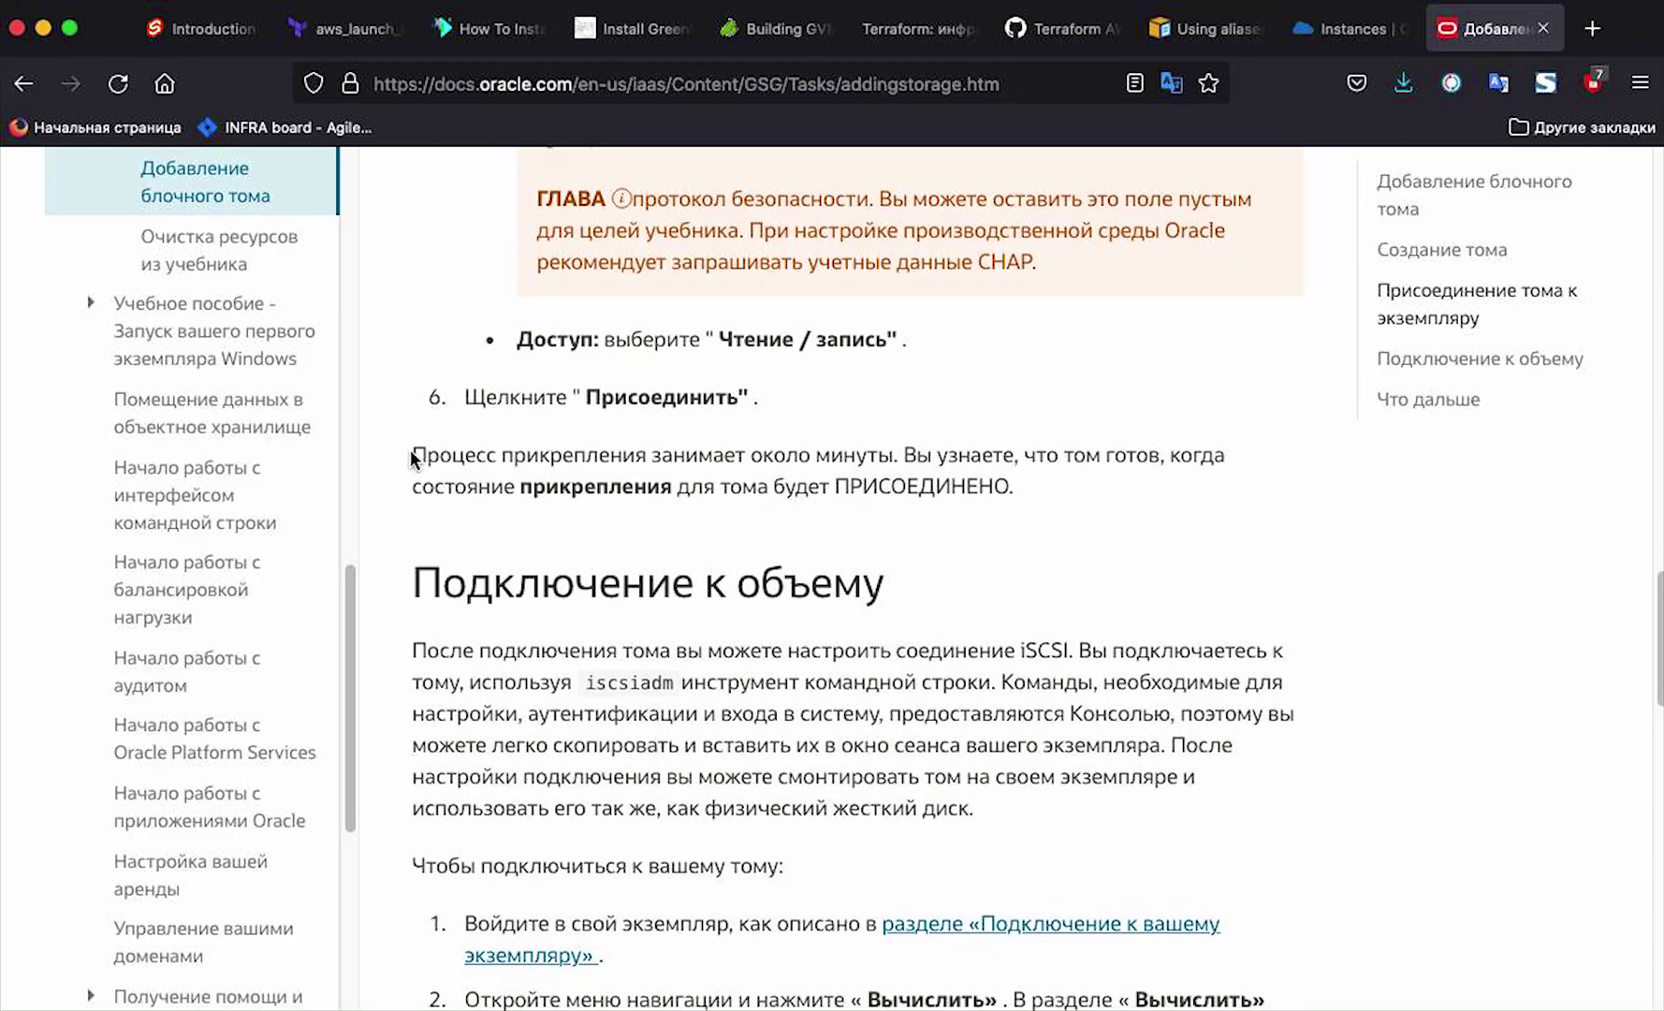
# Step: Read the article's note on the attachment state and compare it with ARM_VOLUME's state in the Oracle Cloud console
pyautogui.moveTo(413, 452); pyautogui.dragTo(998, 482)
pyautogui.click(453, 494)
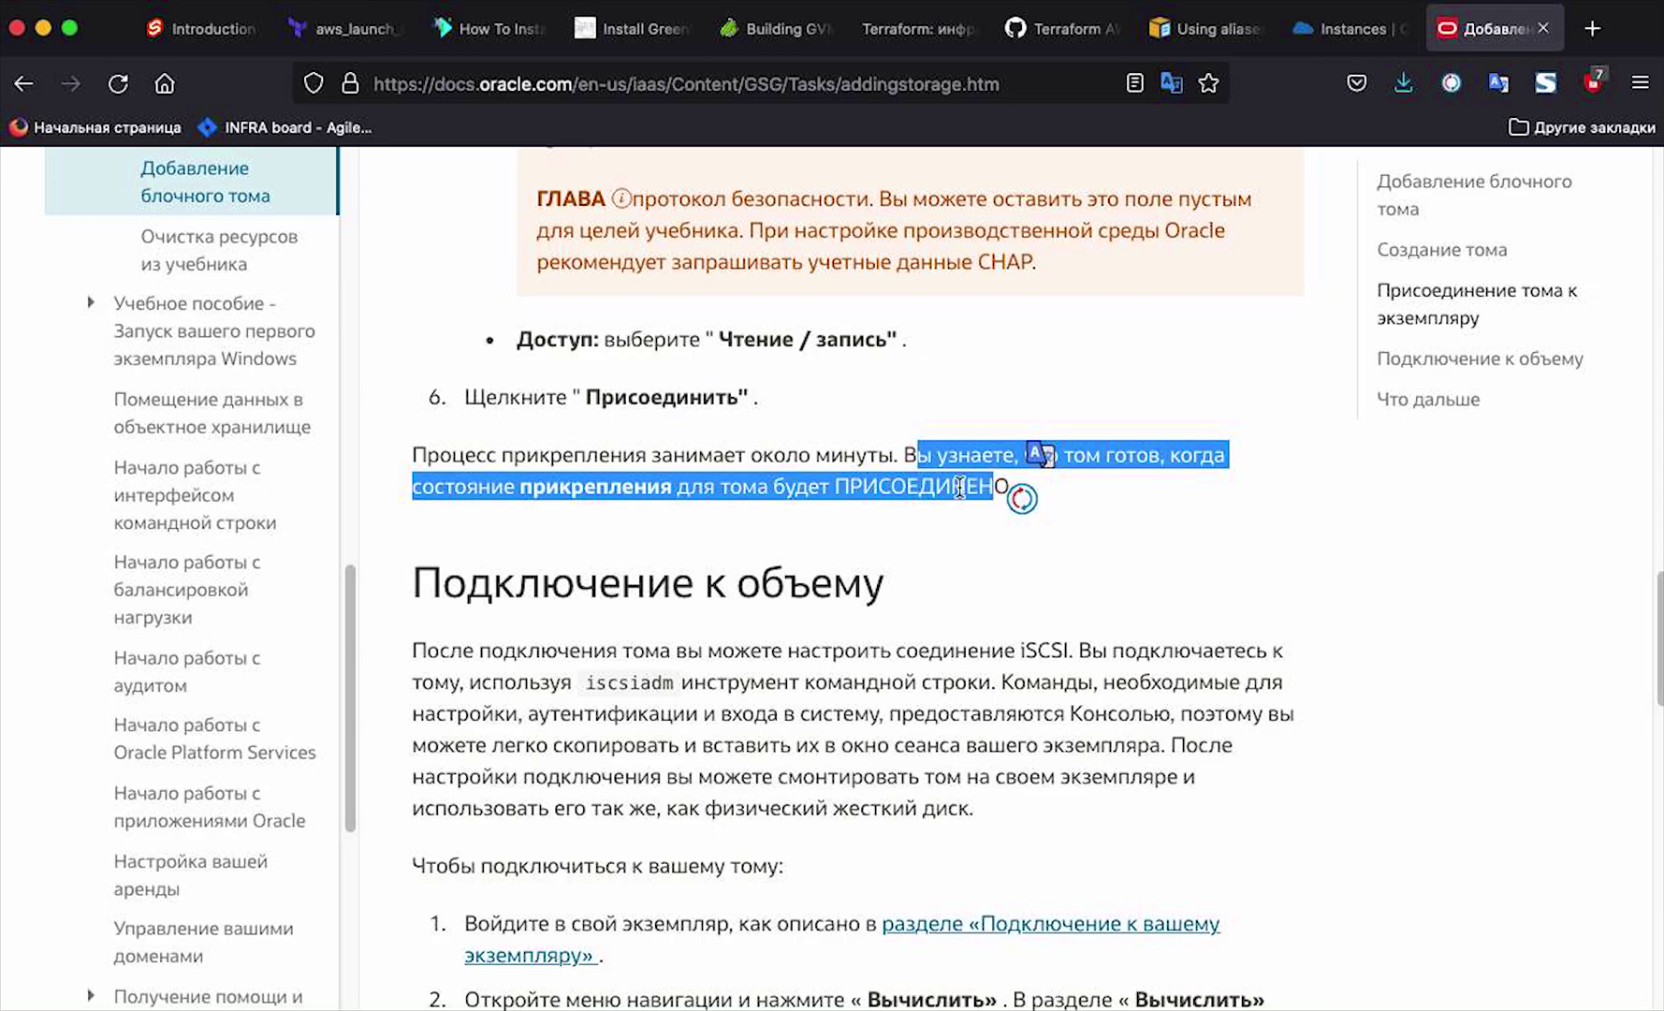
pyautogui.click(855, 495)
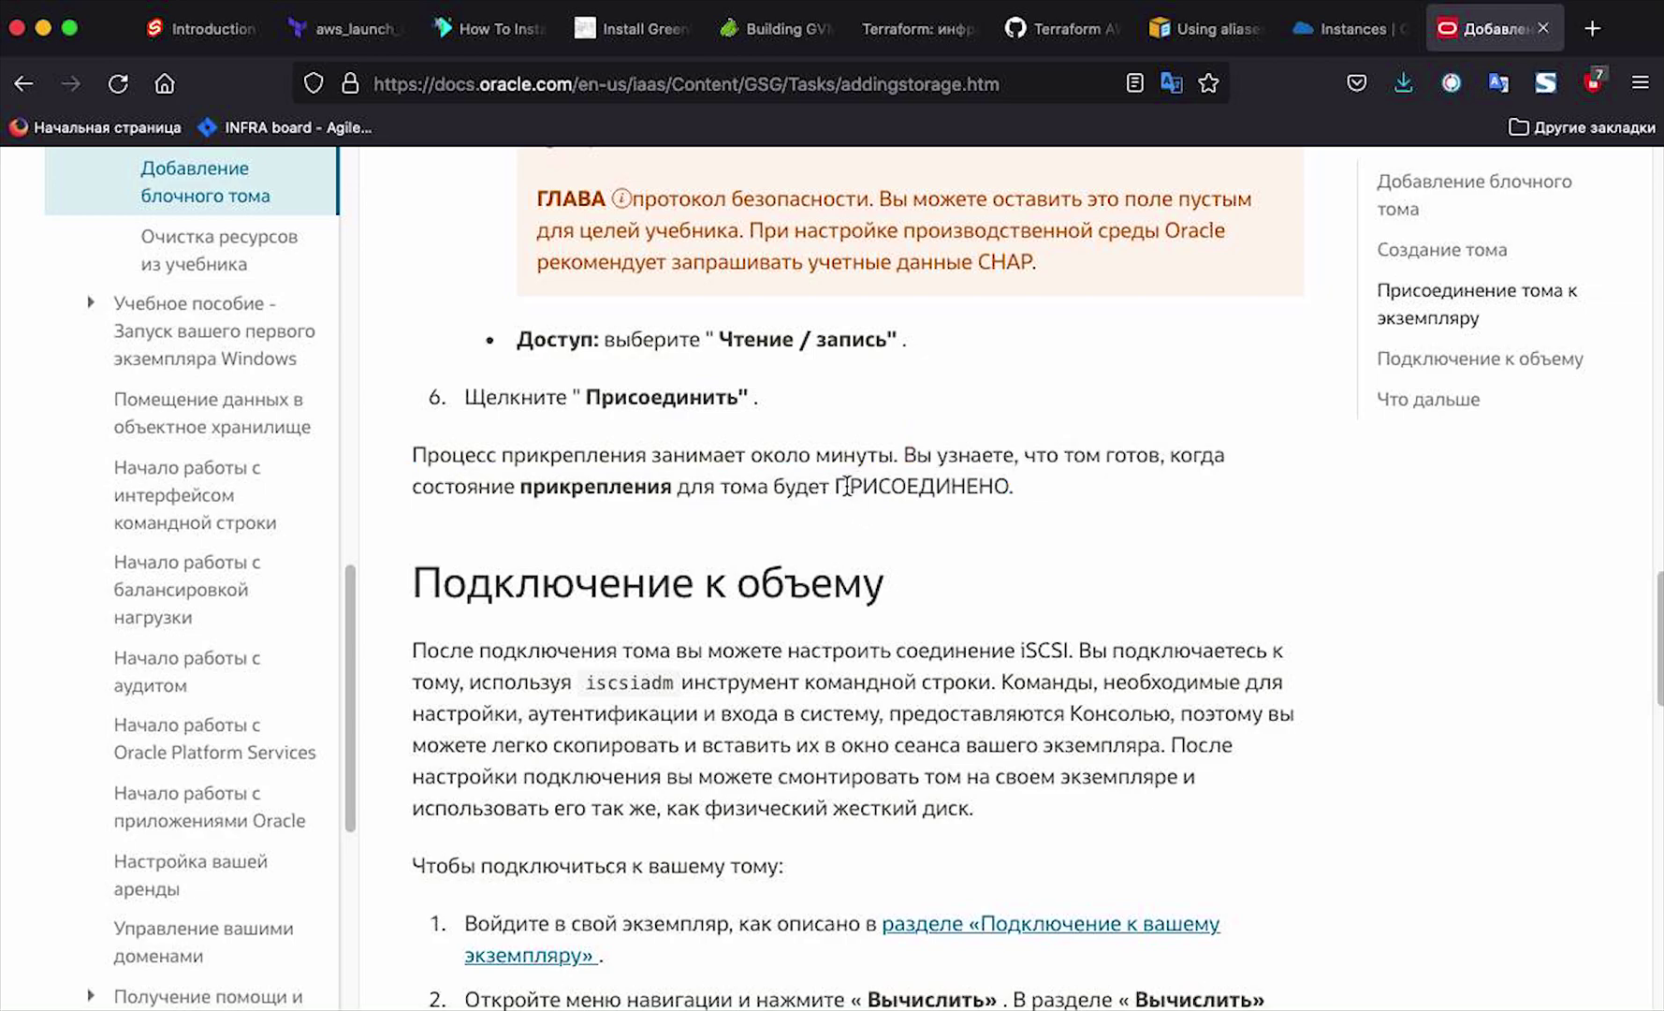
pyautogui.click(1341, 29)
pyautogui.moveTo(588, 653); pyautogui.dragTo(687, 661)
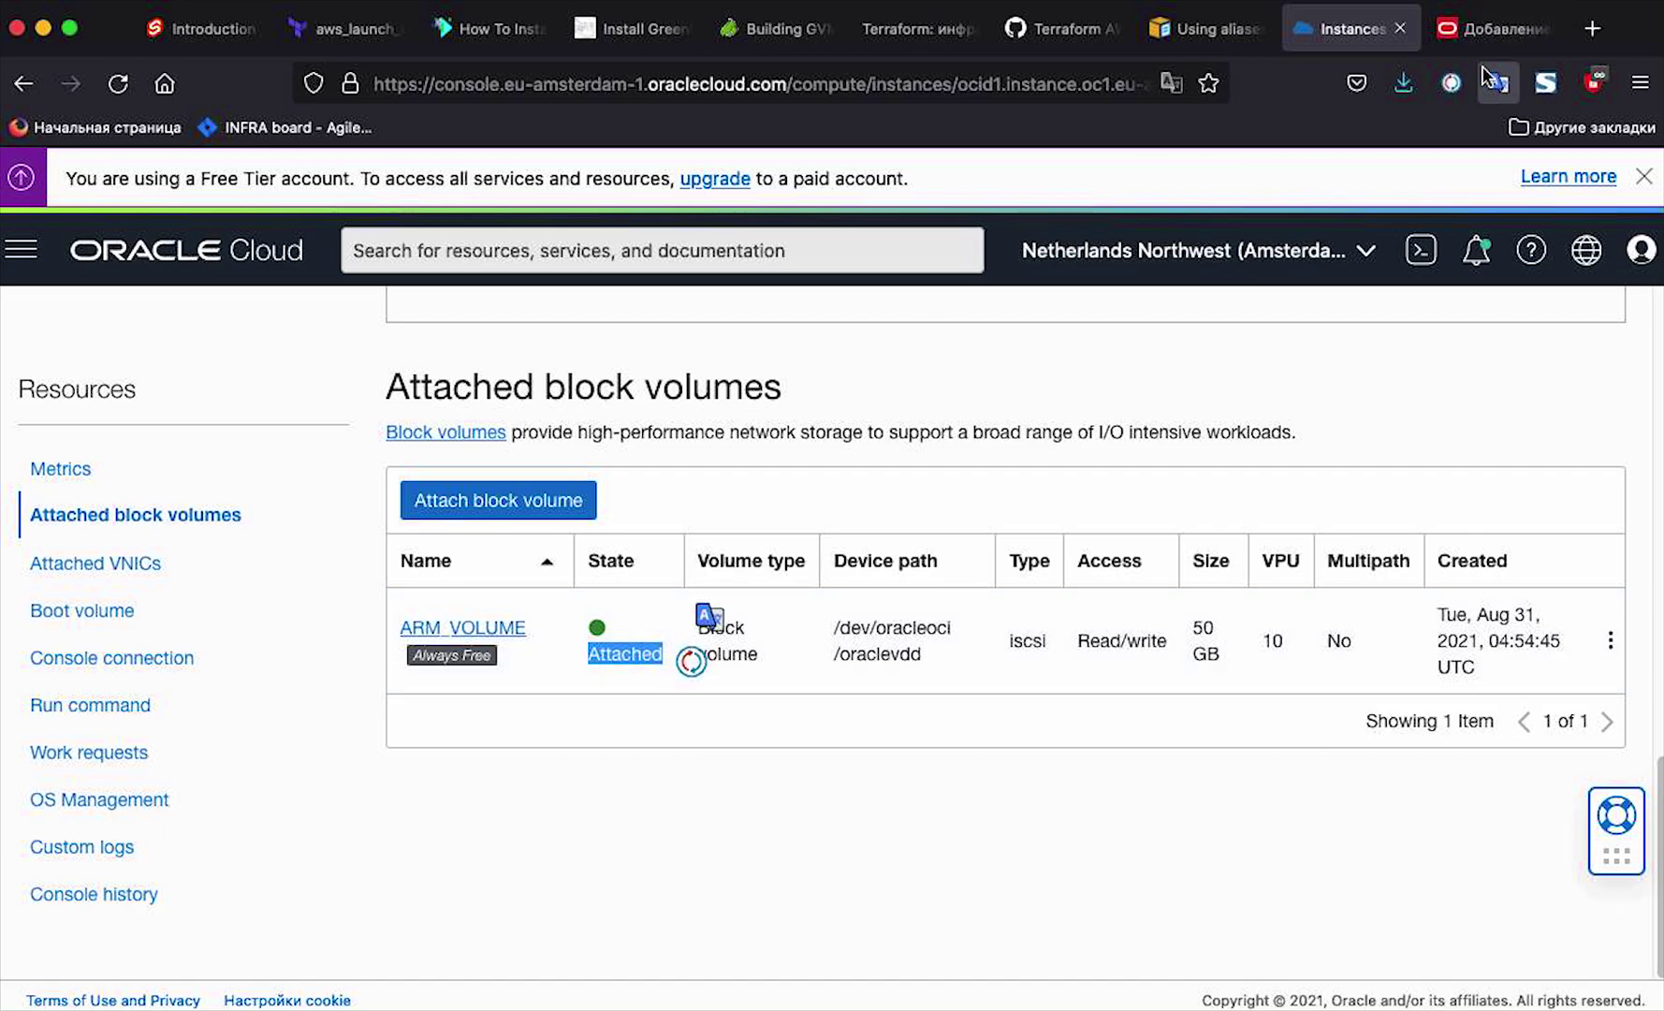
# Step: Return to the article and read the section on connecting to the volume, including the iscsiadm tool and the connection steps
pyautogui.click(1494, 28)
pyautogui.scroll(-5, 898, 518)
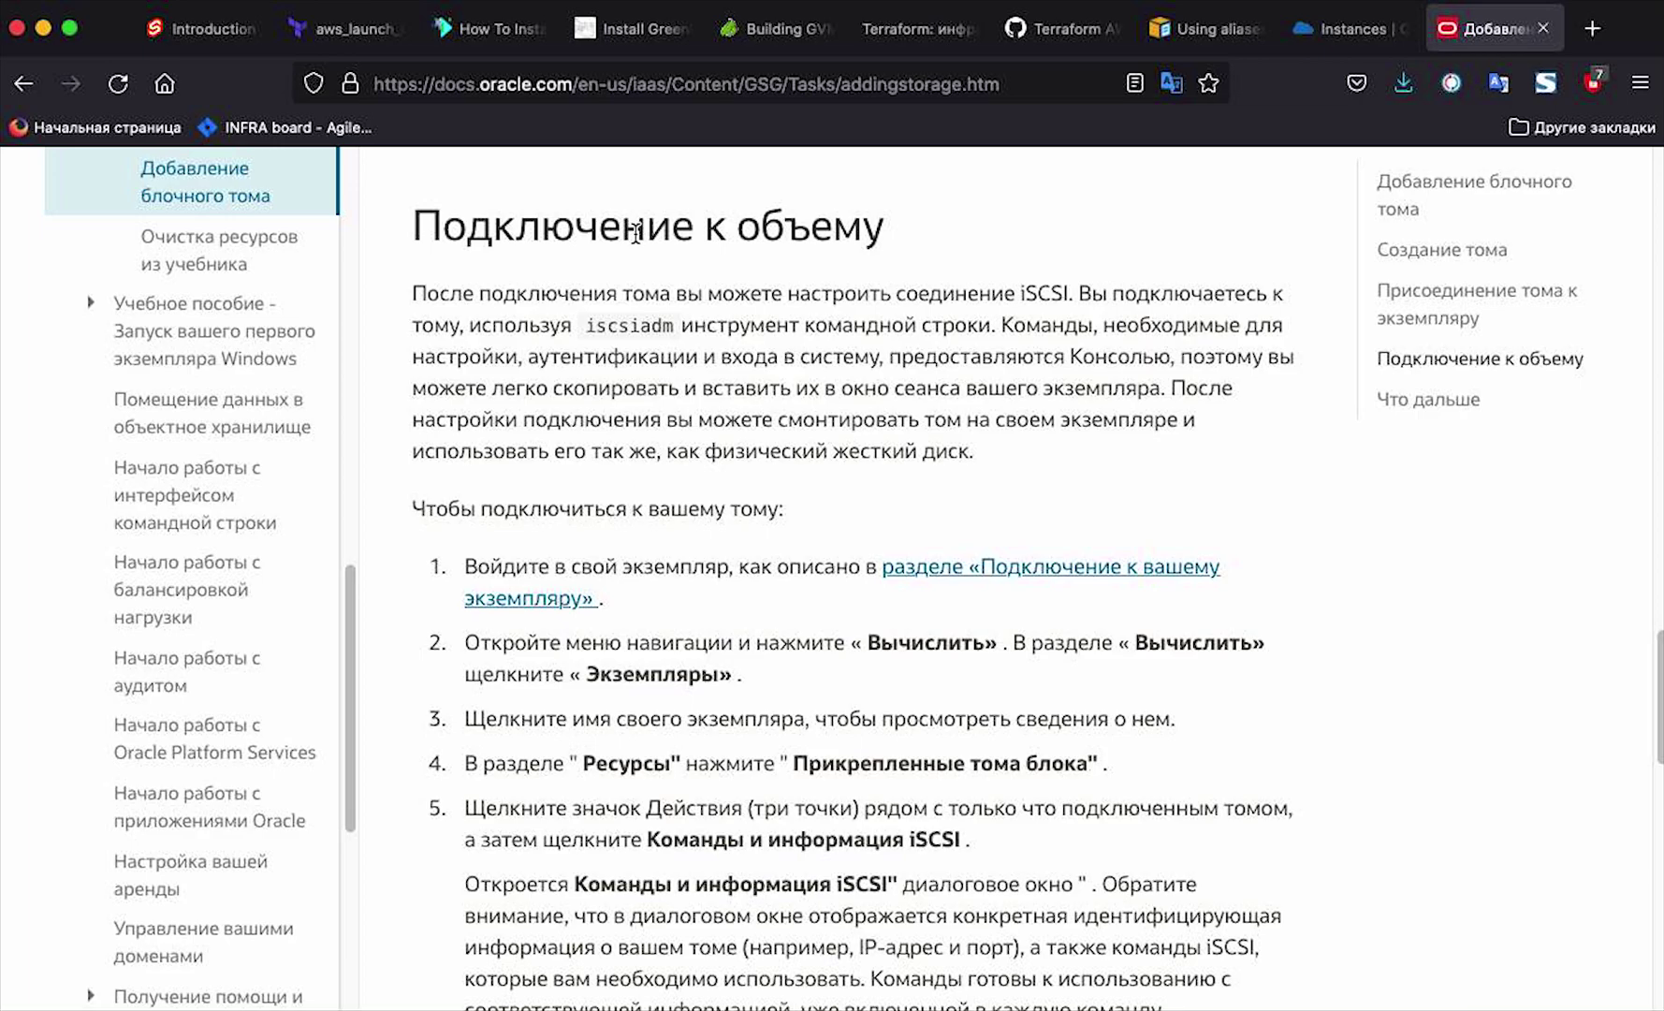
pyautogui.scroll(-1, 691, 373)
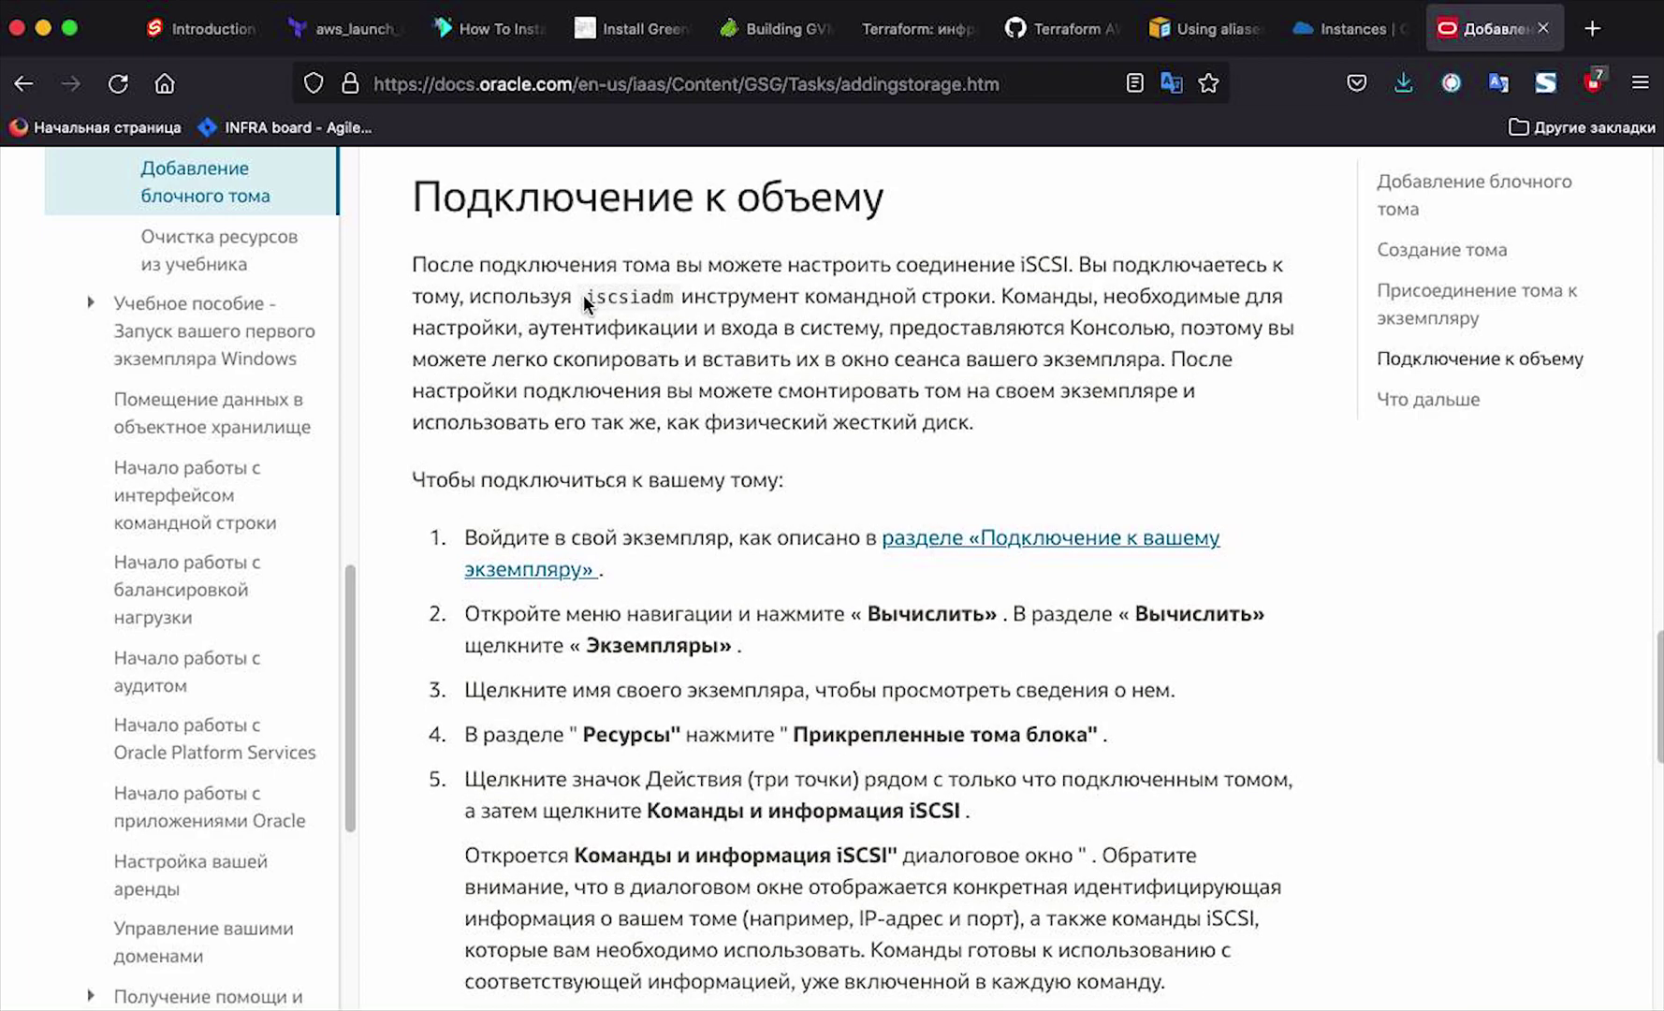
pyautogui.moveTo(585, 297); pyautogui.dragTo(693, 297)
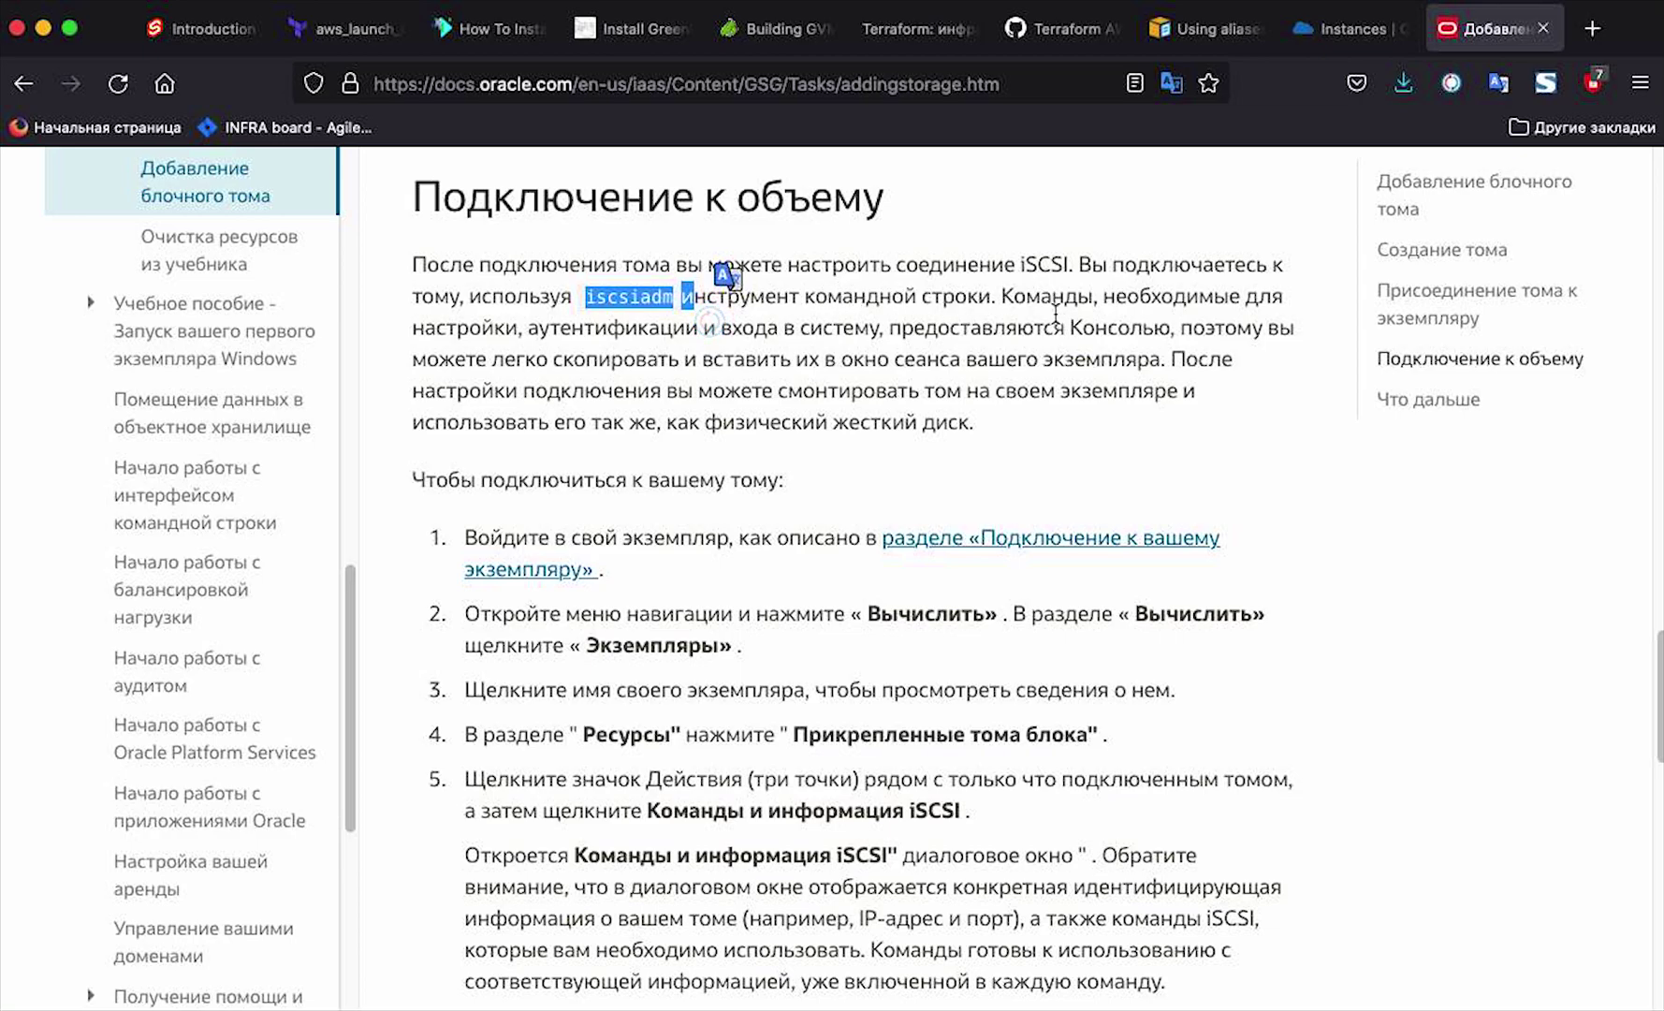
pyautogui.scroll(-5, 646, 511)
pyautogui.scroll(-1, 646, 511)
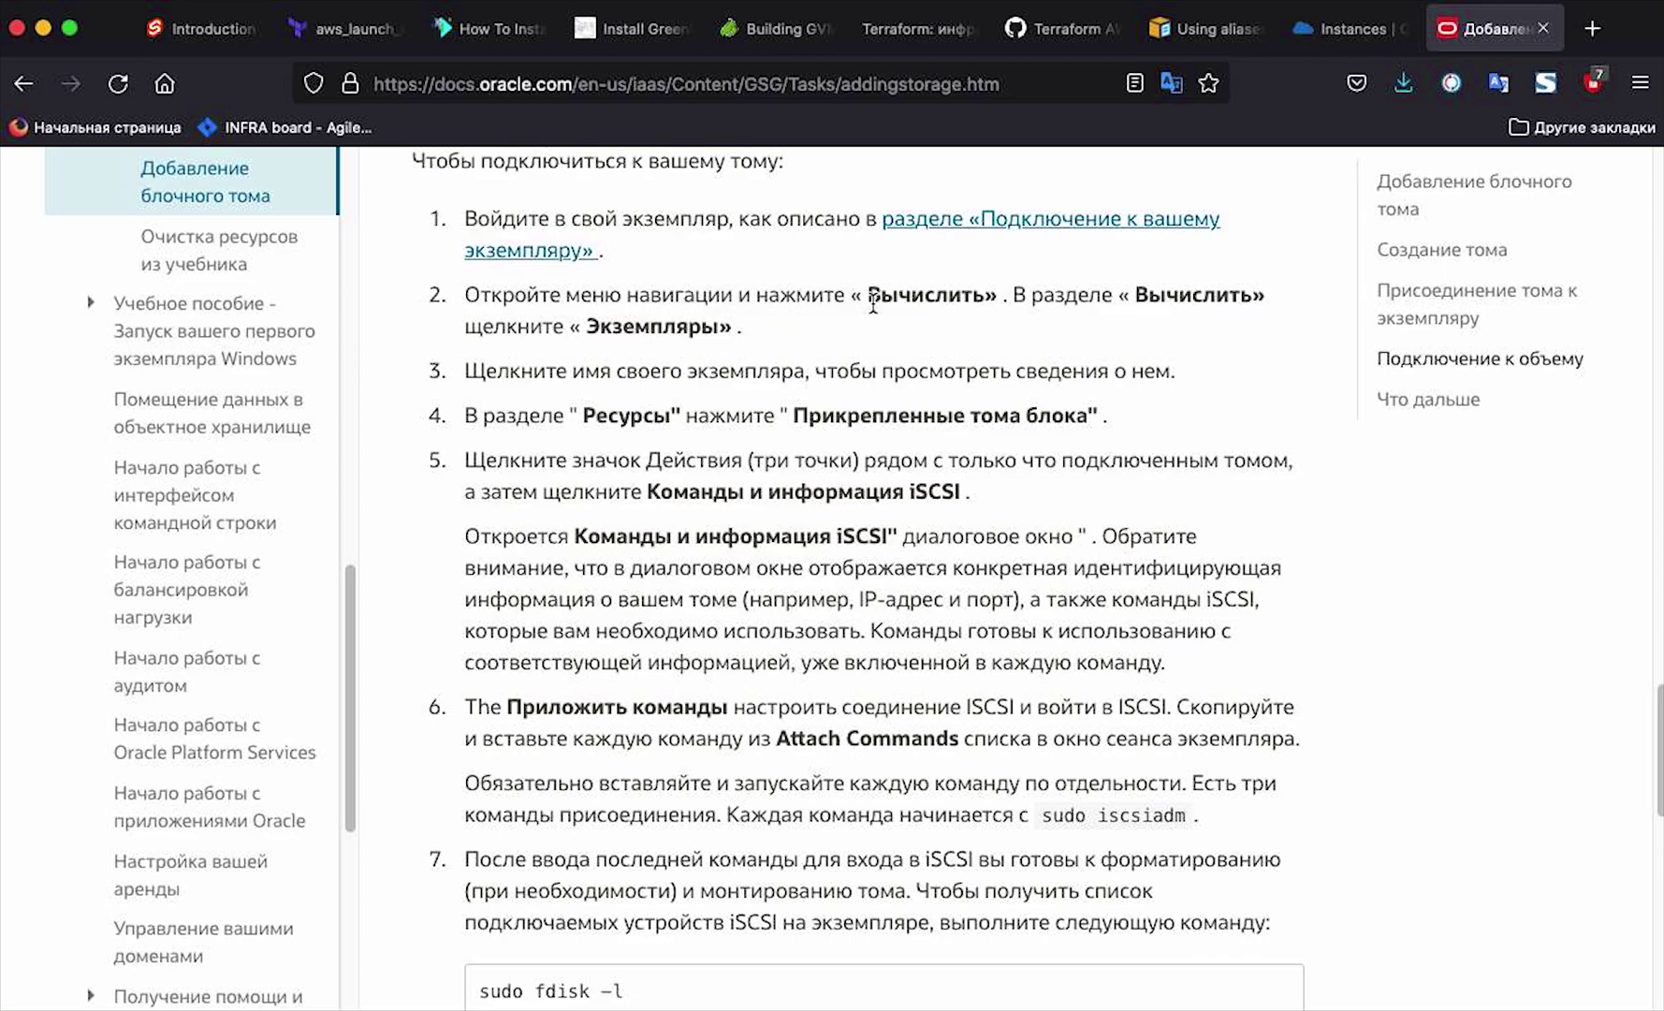
# Step: Show the article in its original English and read step 5 about opening the volume's iSCSI Commands and Information
pyautogui.rightClick(973, 335)
pyautogui.click(1171, 85)
pyautogui.click(1171, 84)
pyautogui.click(824, 138)
pyautogui.scroll(-1, 590, 180)
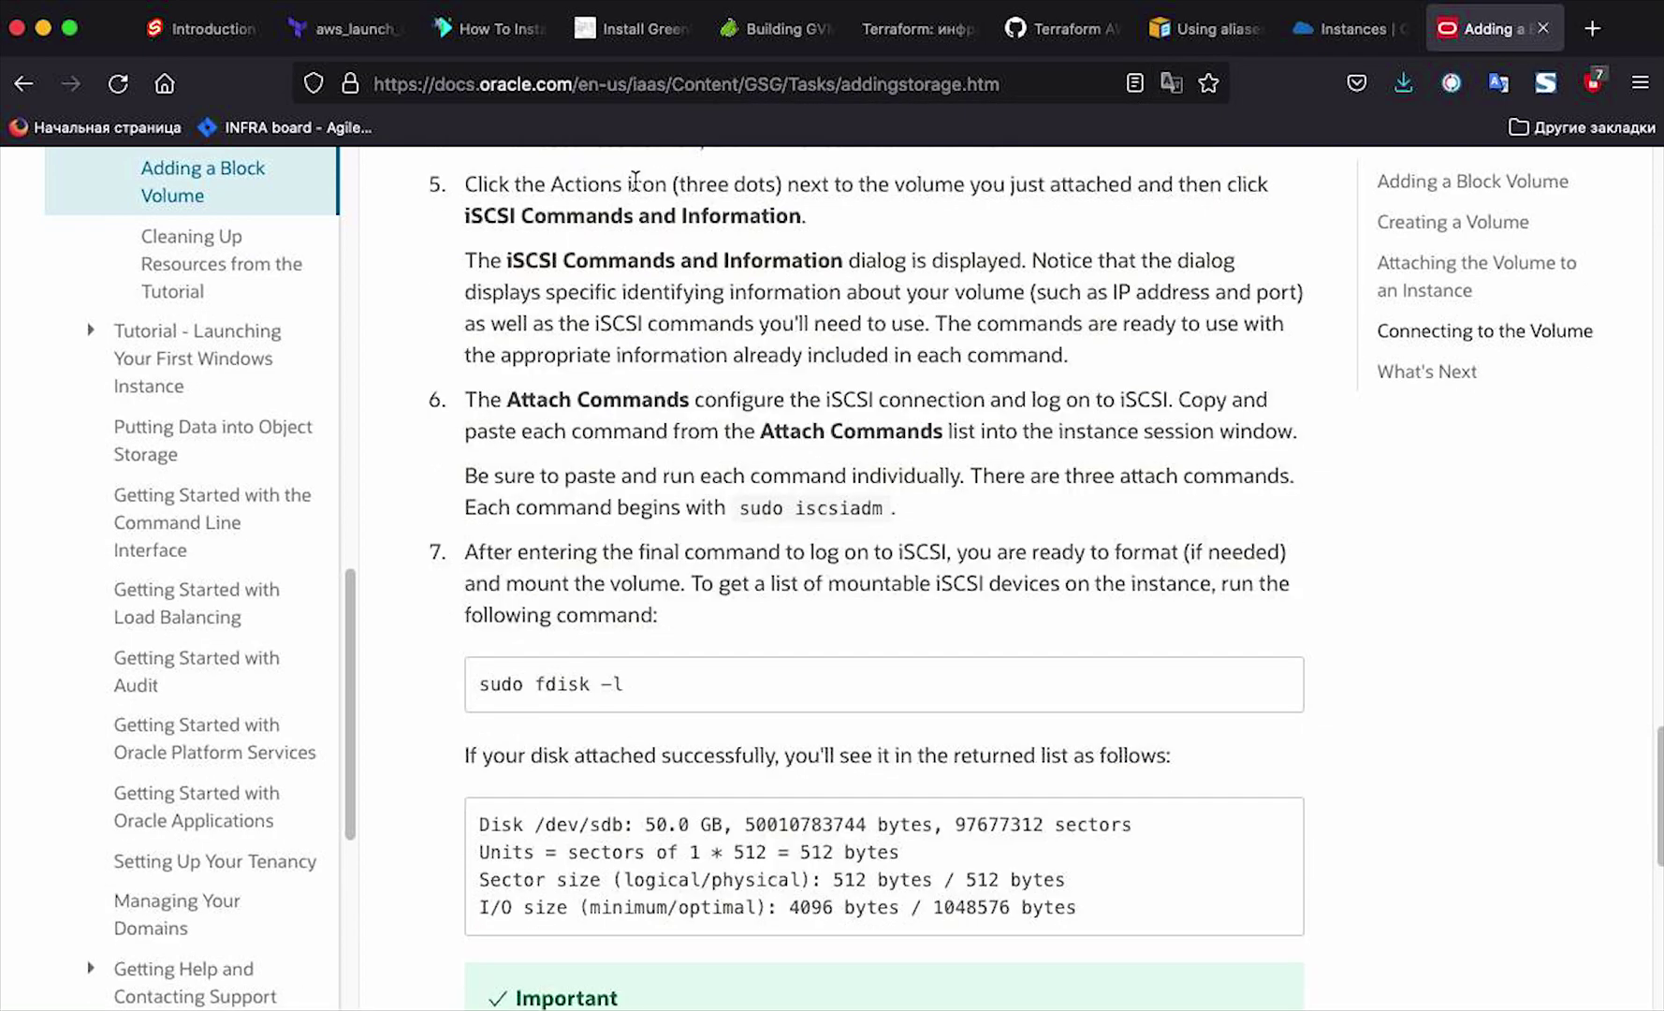
pyautogui.moveTo(686, 186); pyautogui.dragTo(1043, 189)
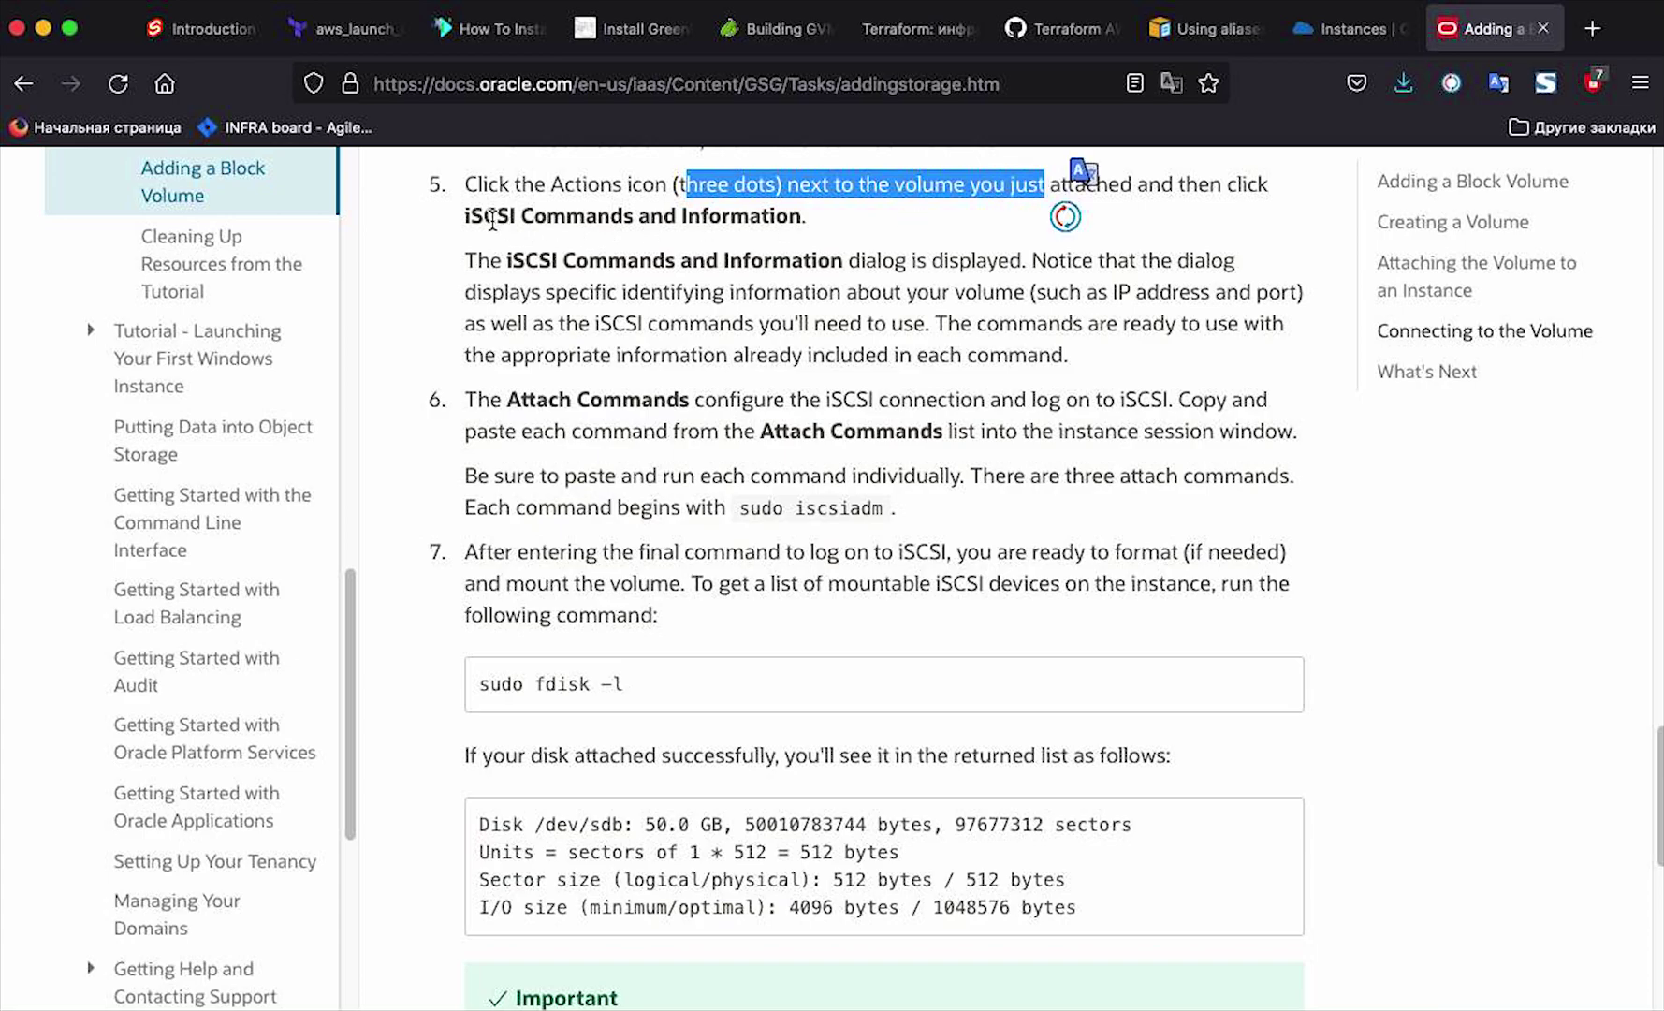
pyautogui.moveTo(470, 214); pyautogui.dragTo(790, 215)
# Step: Open the iSCSI commands and information for ARM_VOLUME in the Oracle Cloud console and select the commands for connecting
pyautogui.click(1306, 32)
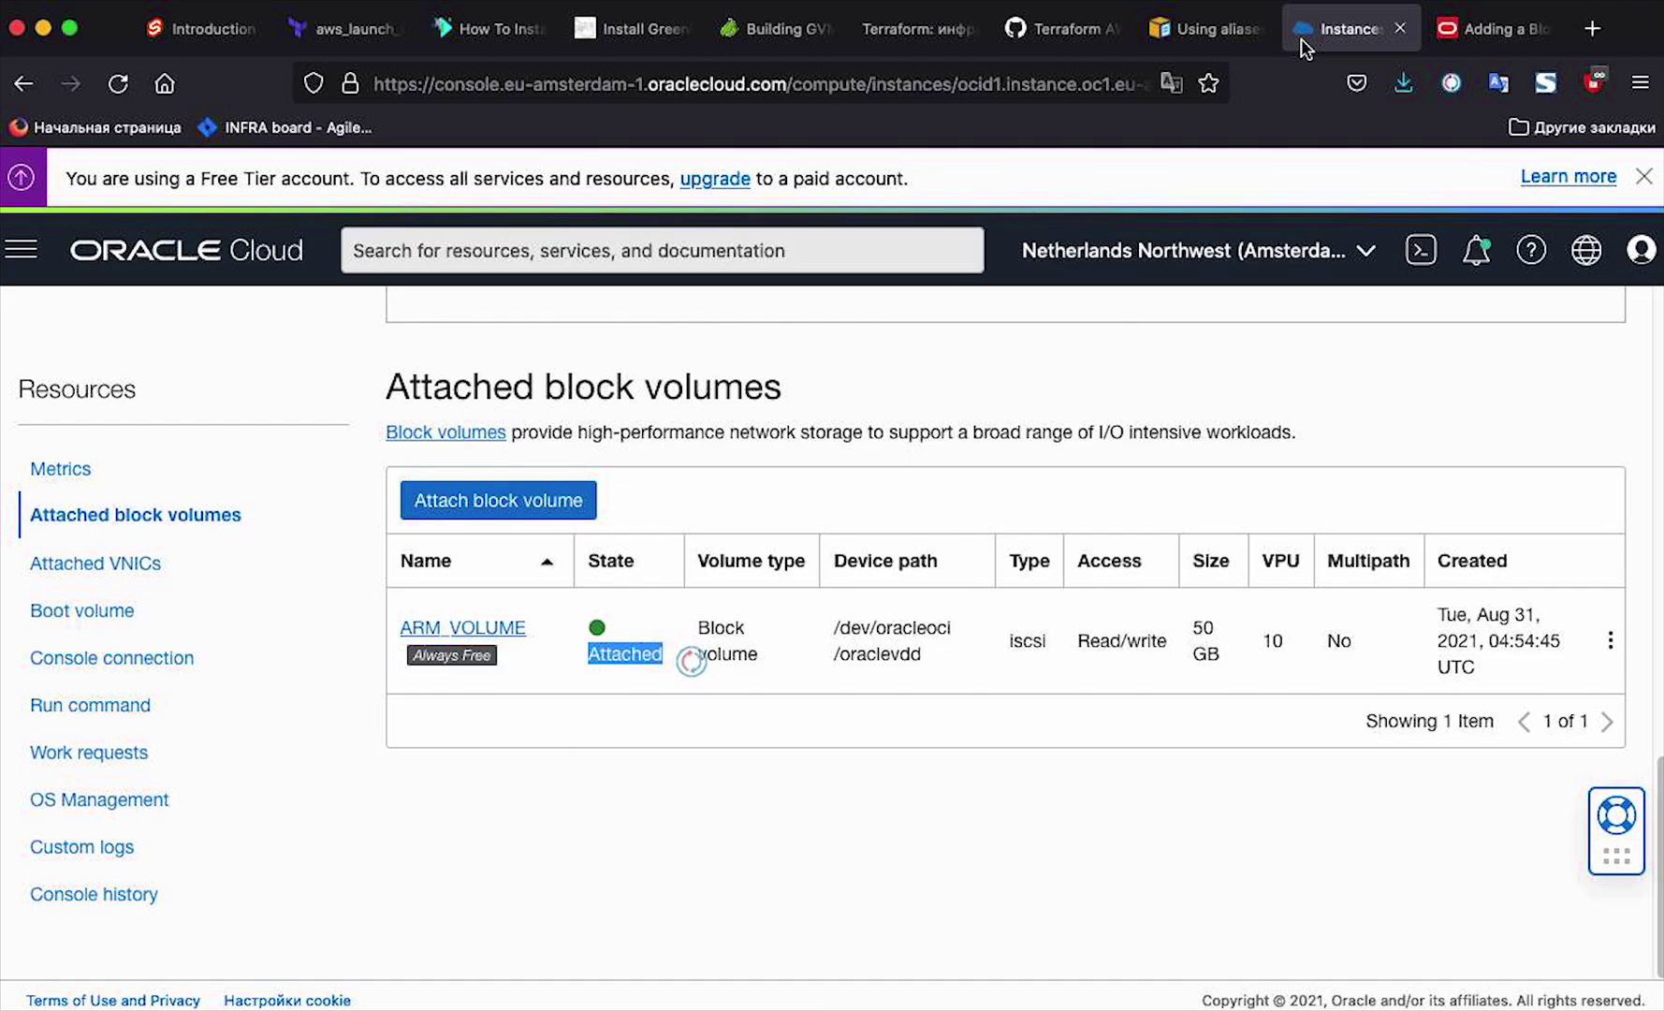
pyautogui.click(1610, 640)
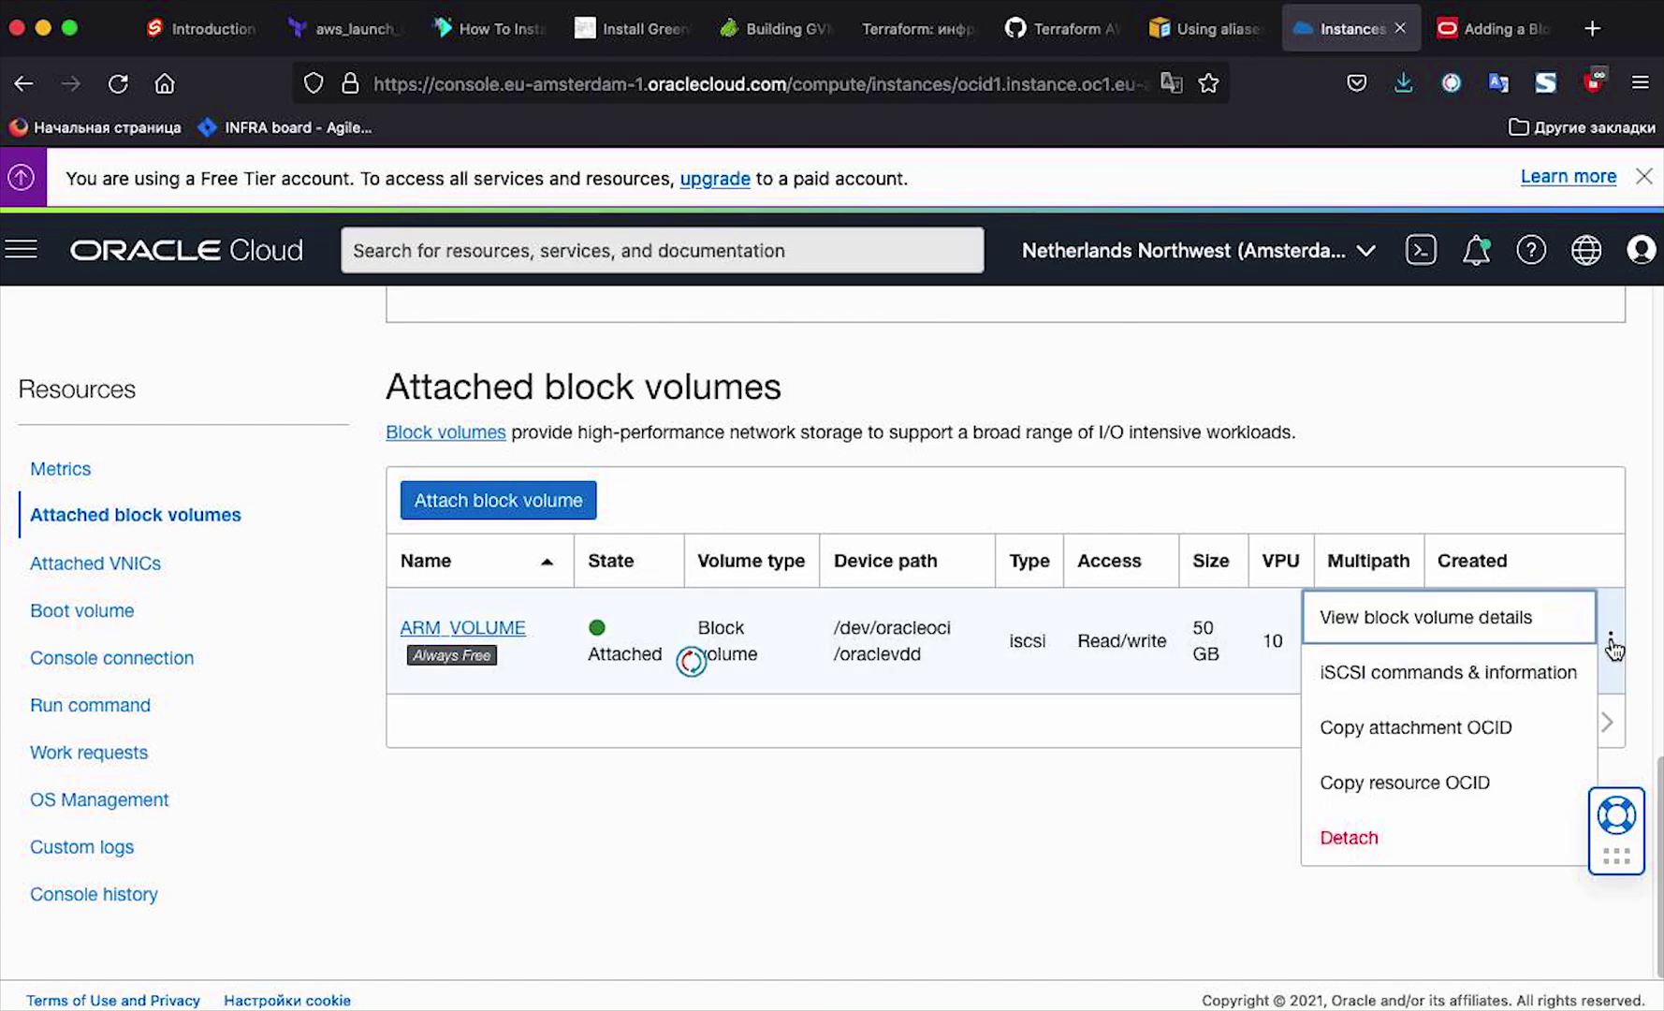
pyautogui.click(1399, 679)
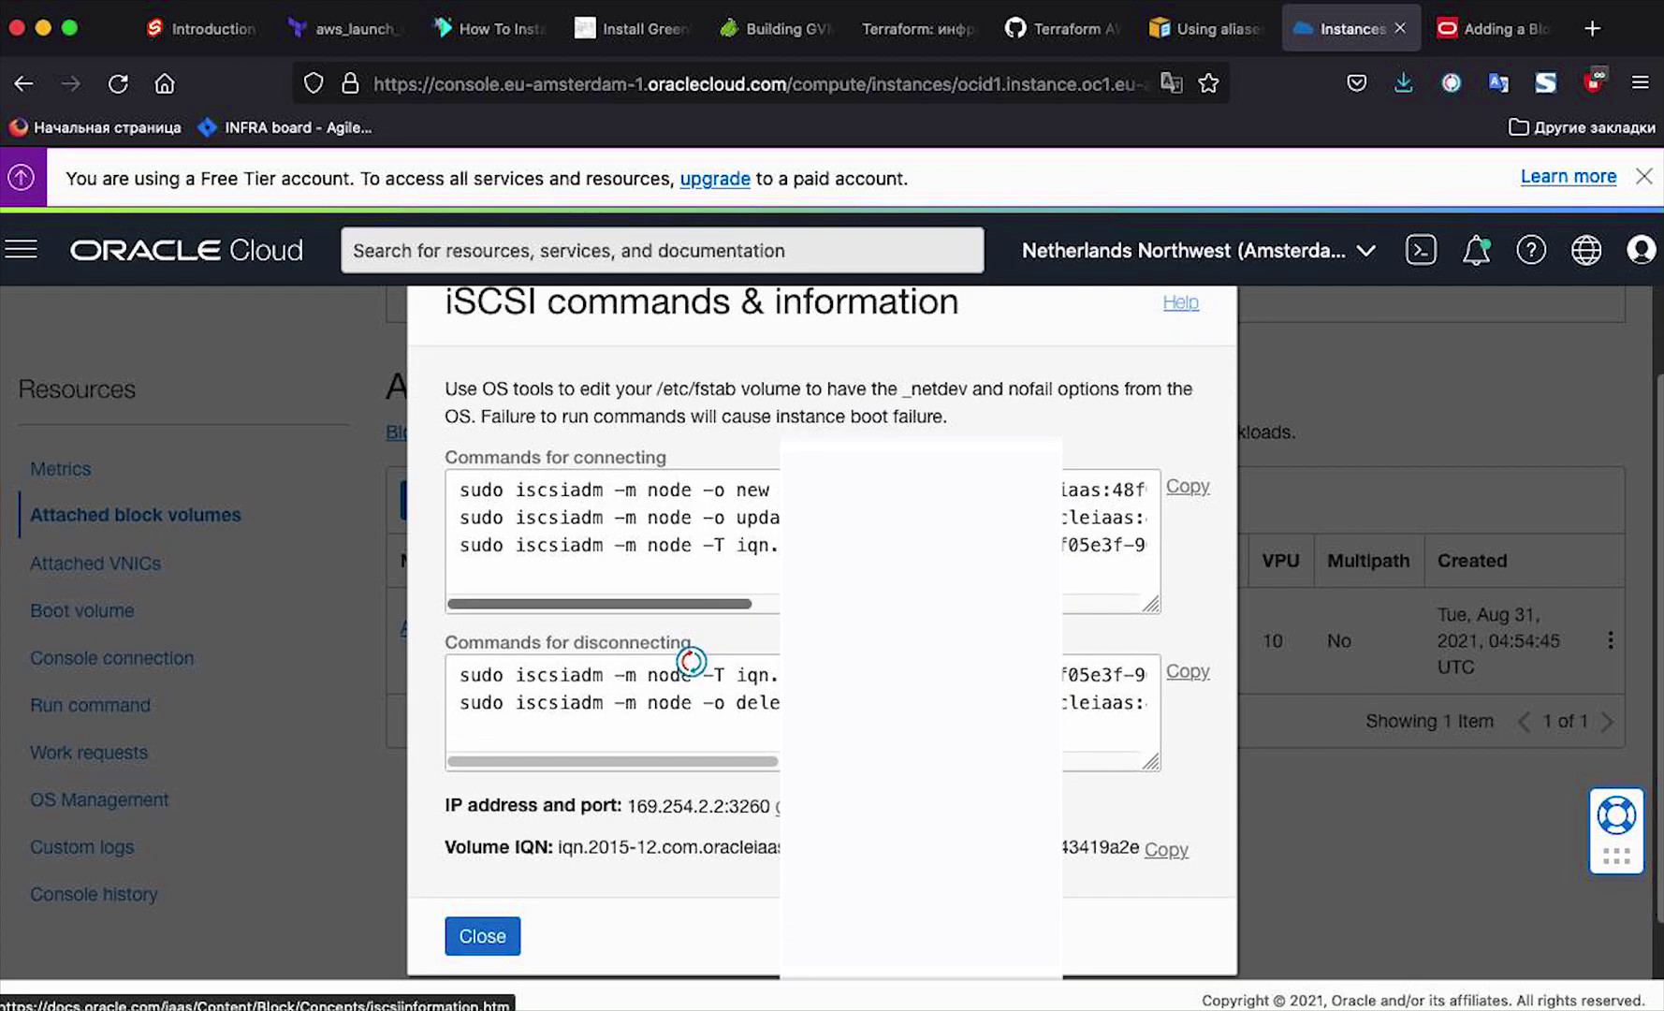
pyautogui.moveTo(460, 489); pyautogui.dragTo(927, 519)
pyautogui.click(453, 487)
pyautogui.moveTo(453, 487); pyautogui.dragTo(917, 546)
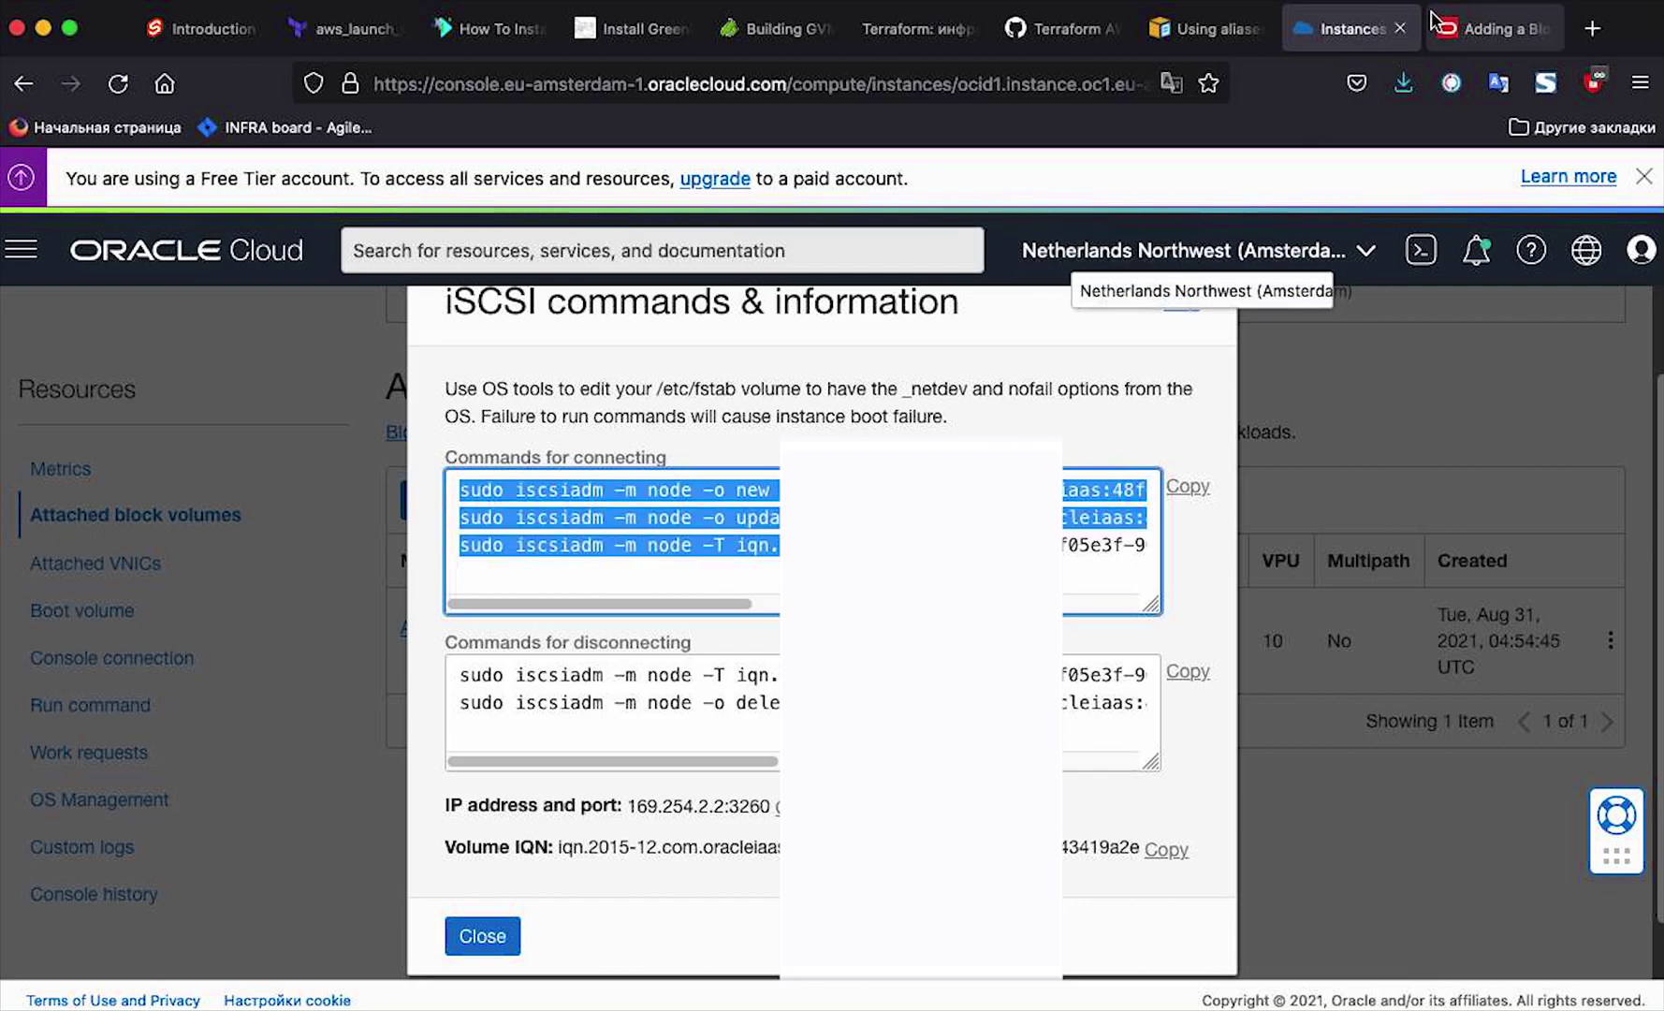
# Step: Copy sudo fdisk -l from step 7 of the block volume article, run it in the instance's terminal and examine the listed disks
pyautogui.click(1493, 28)
pyautogui.scroll(-3, 525, 672)
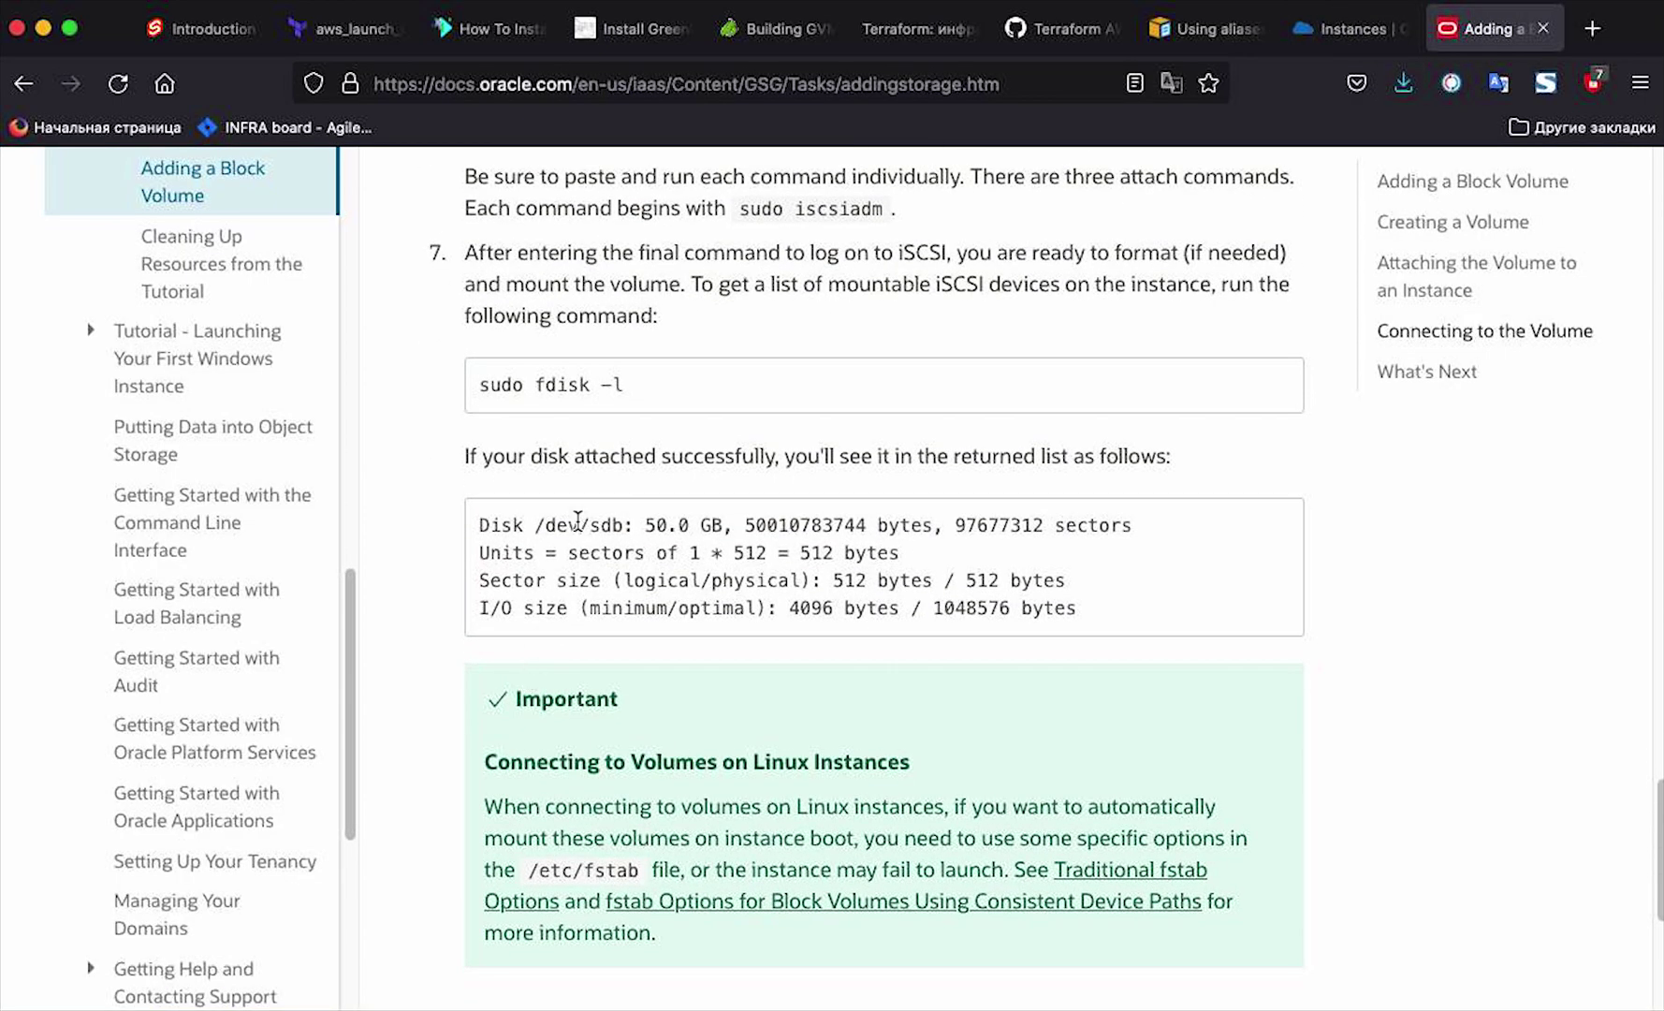
pyautogui.moveTo(636, 385); pyautogui.dragTo(471, 388)
pyautogui.press('super+c')
pyautogui.moveTo(1627, 365)
pyautogui.click(1625, 292)
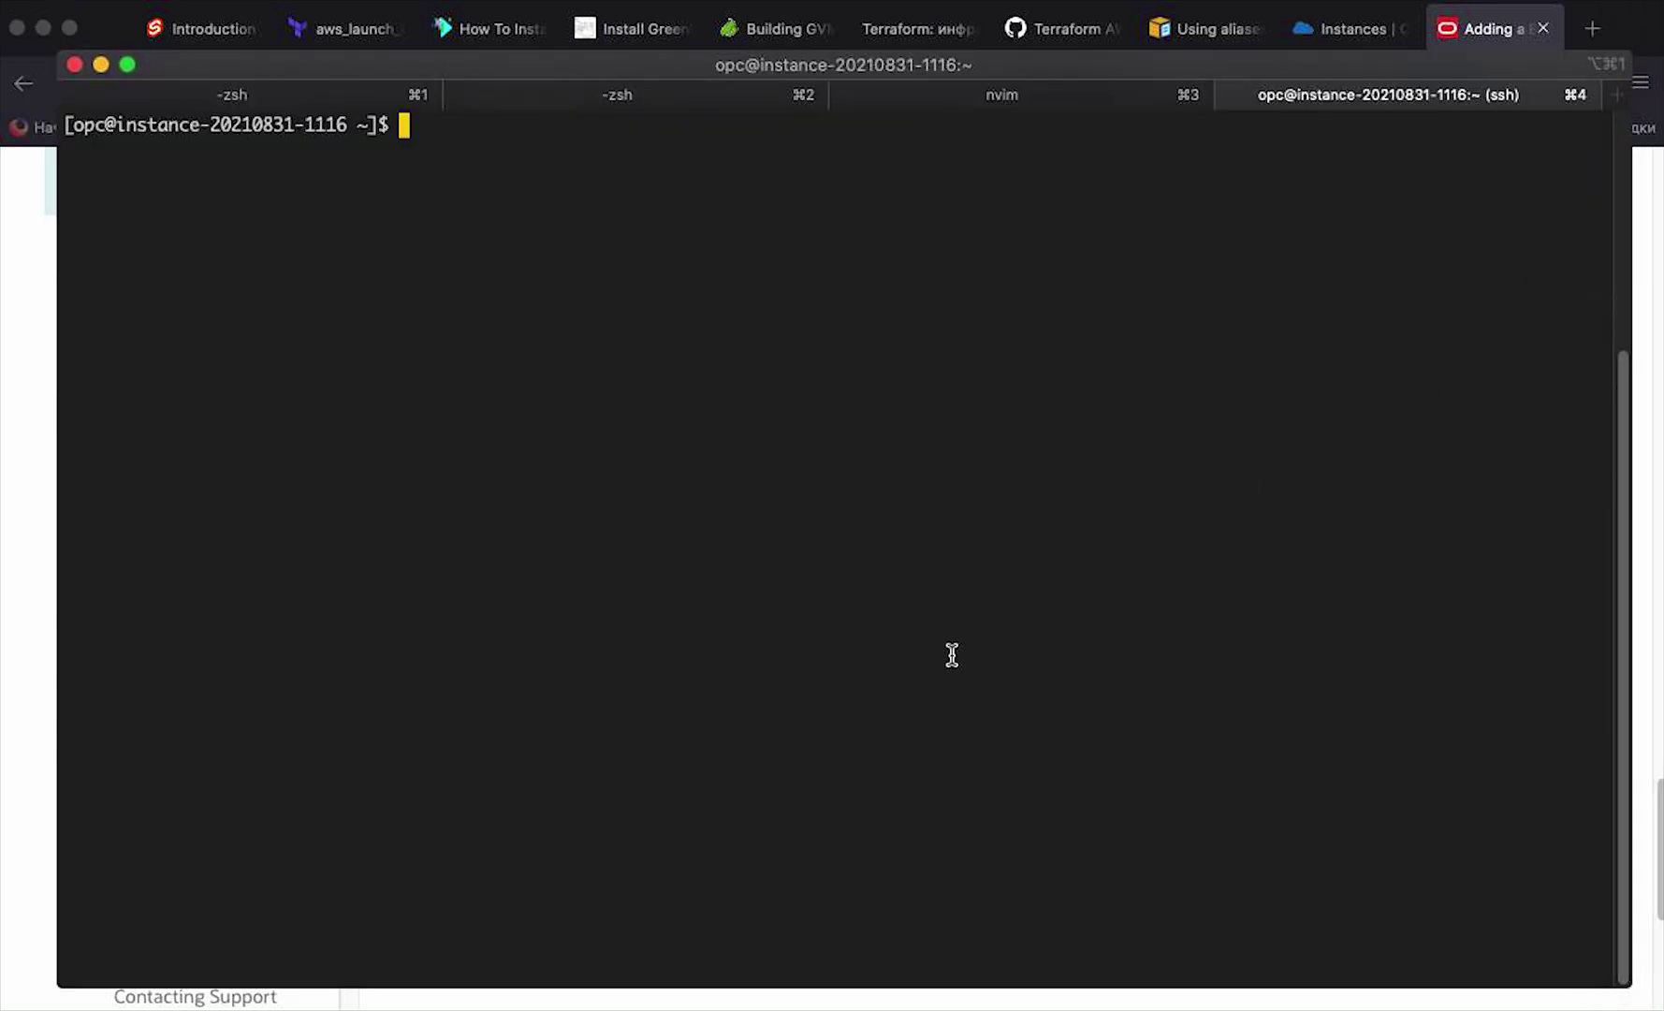
pyautogui.press('super+v')
pyautogui.press('Return')
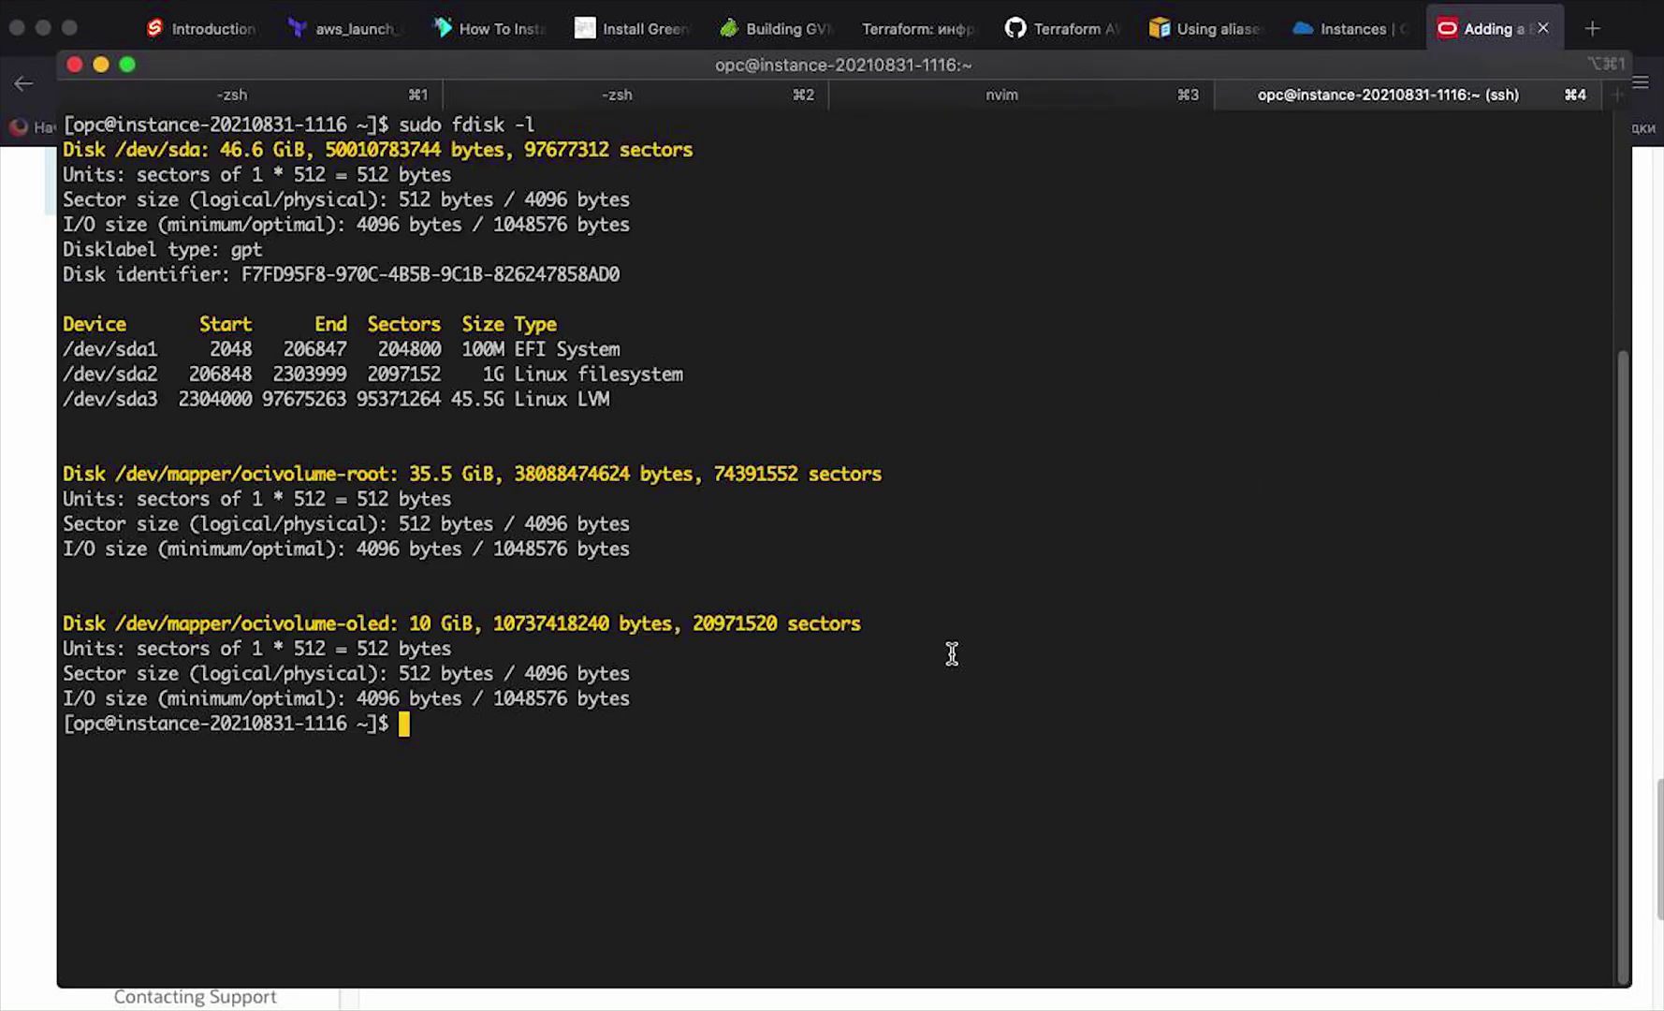
pyautogui.moveTo(64, 150); pyautogui.dragTo(305, 146)
pyautogui.moveTo(63, 323); pyautogui.dragTo(5, 638)
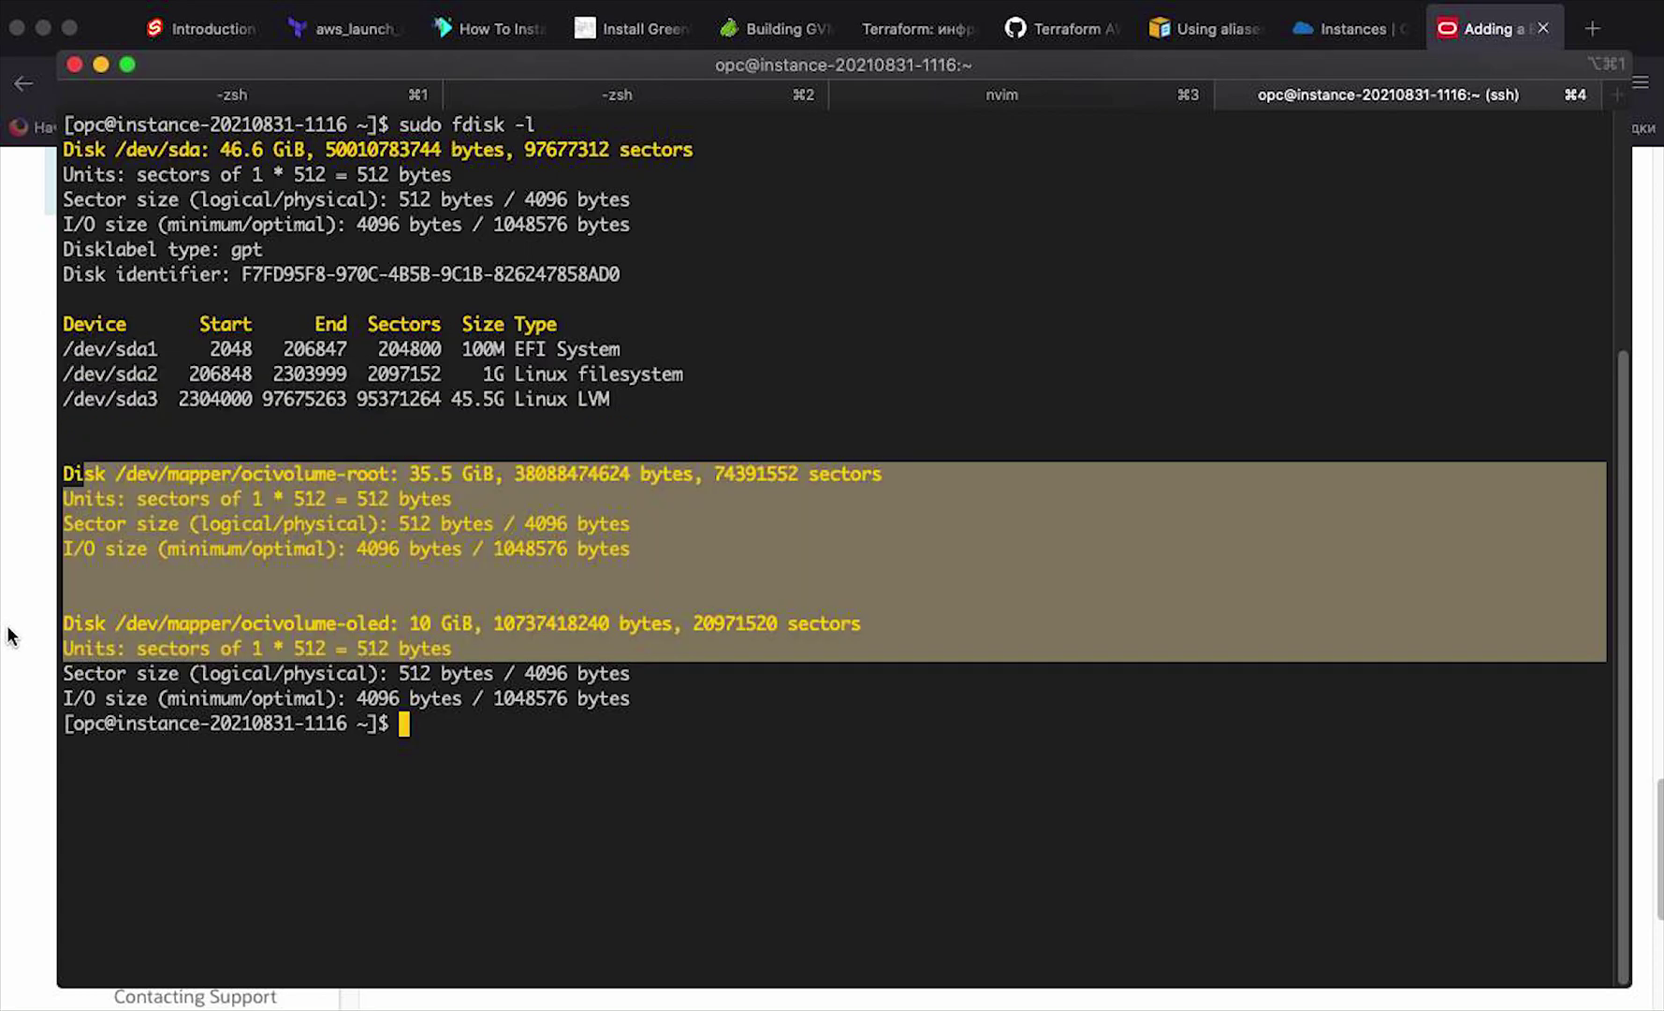
# Step: Copy the first connecting command, iscsiadm -m node -o new, from ARM_VOLUME's iSCSI information and run it in the instance's terminal
pyautogui.click(25, 607)
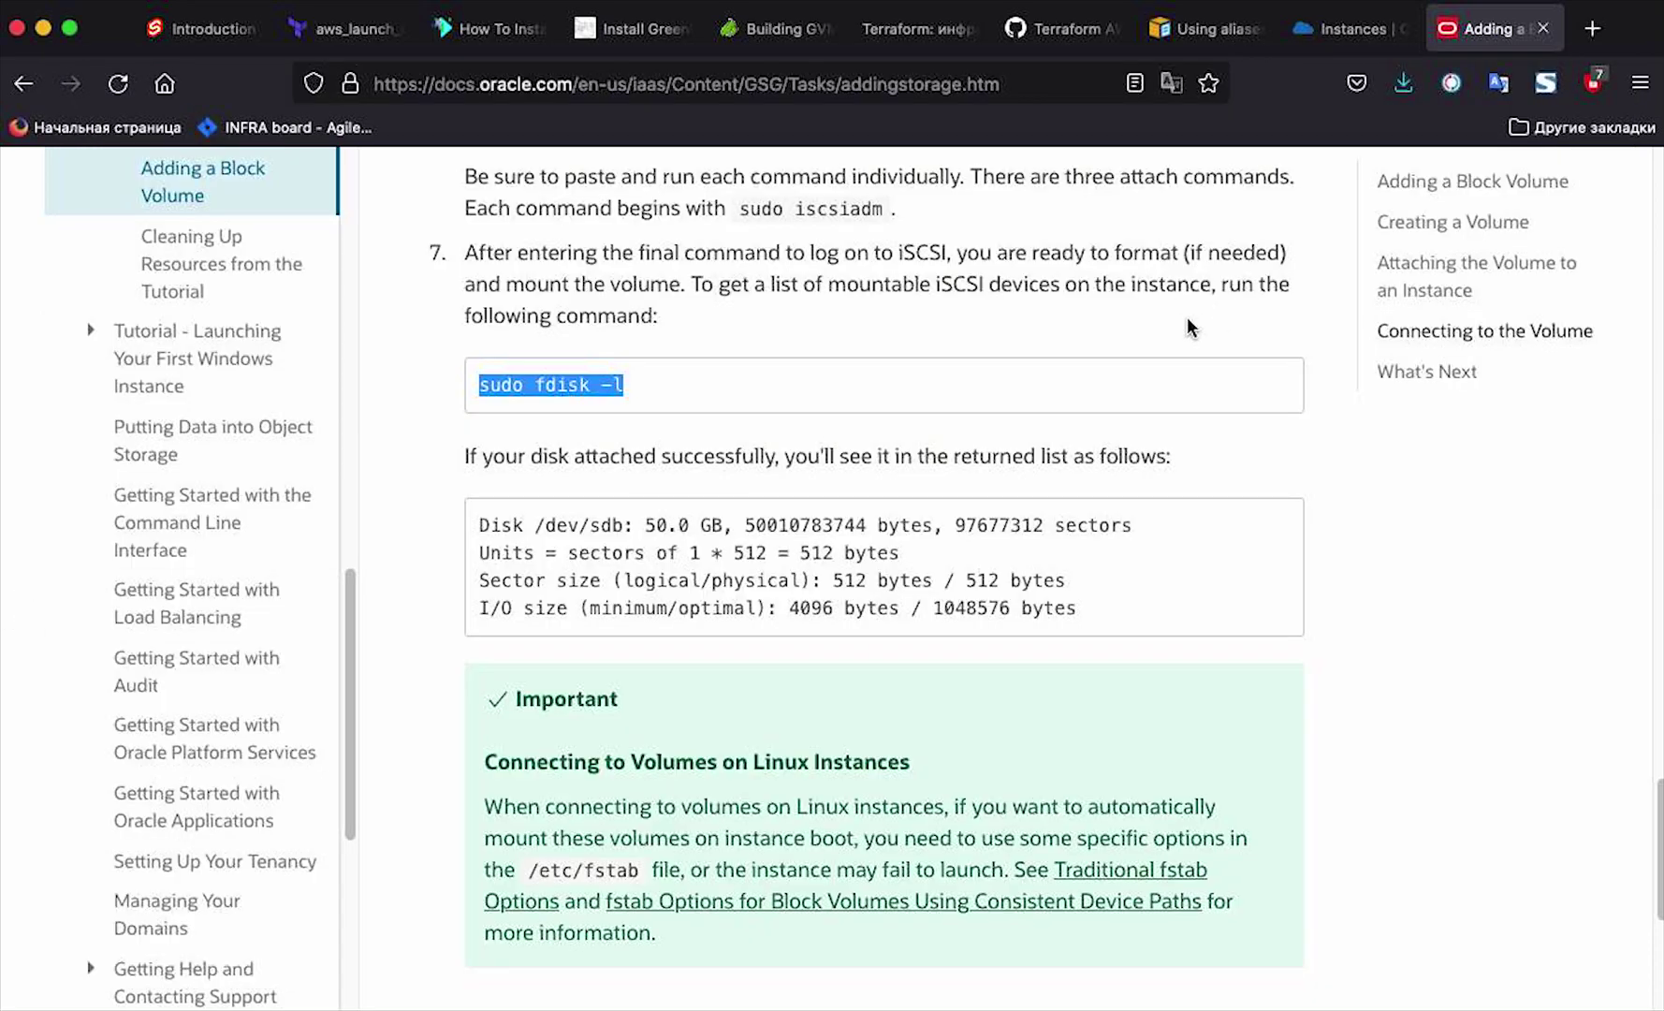
pyautogui.click(1348, 28)
pyautogui.click(501, 507)
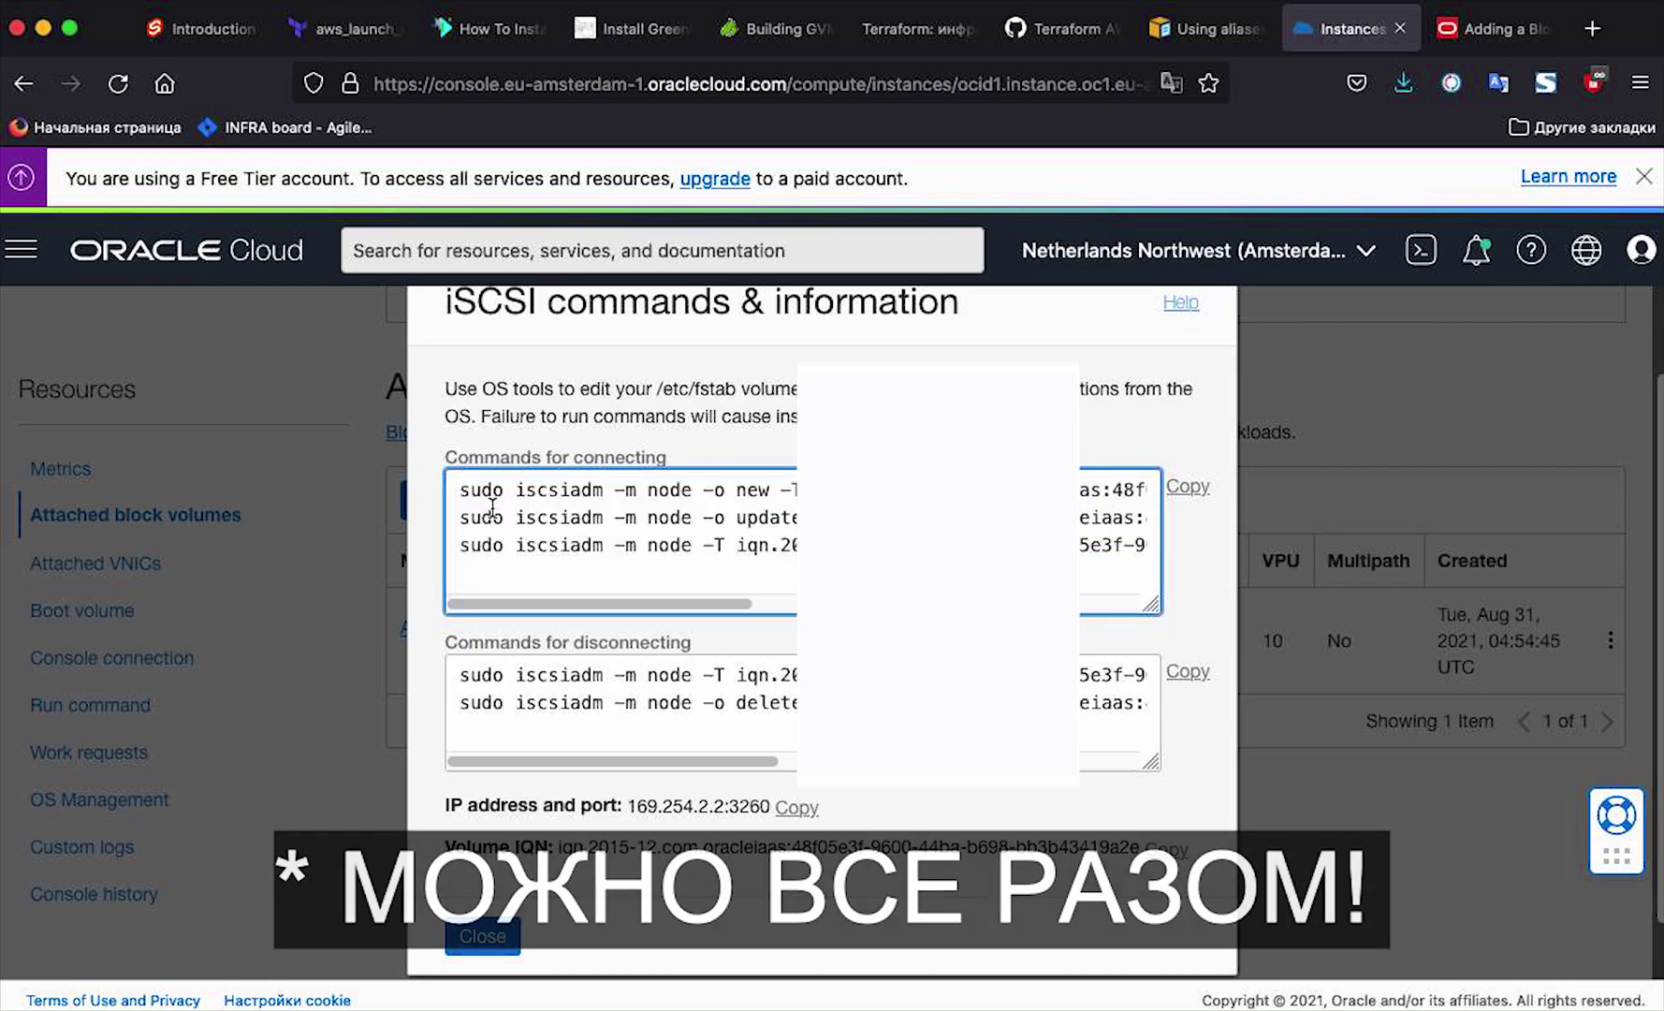
pyautogui.moveTo(459, 490); pyautogui.dragTo(1196, 513)
pyautogui.moveTo(1634, 327)
pyautogui.press('super+v')
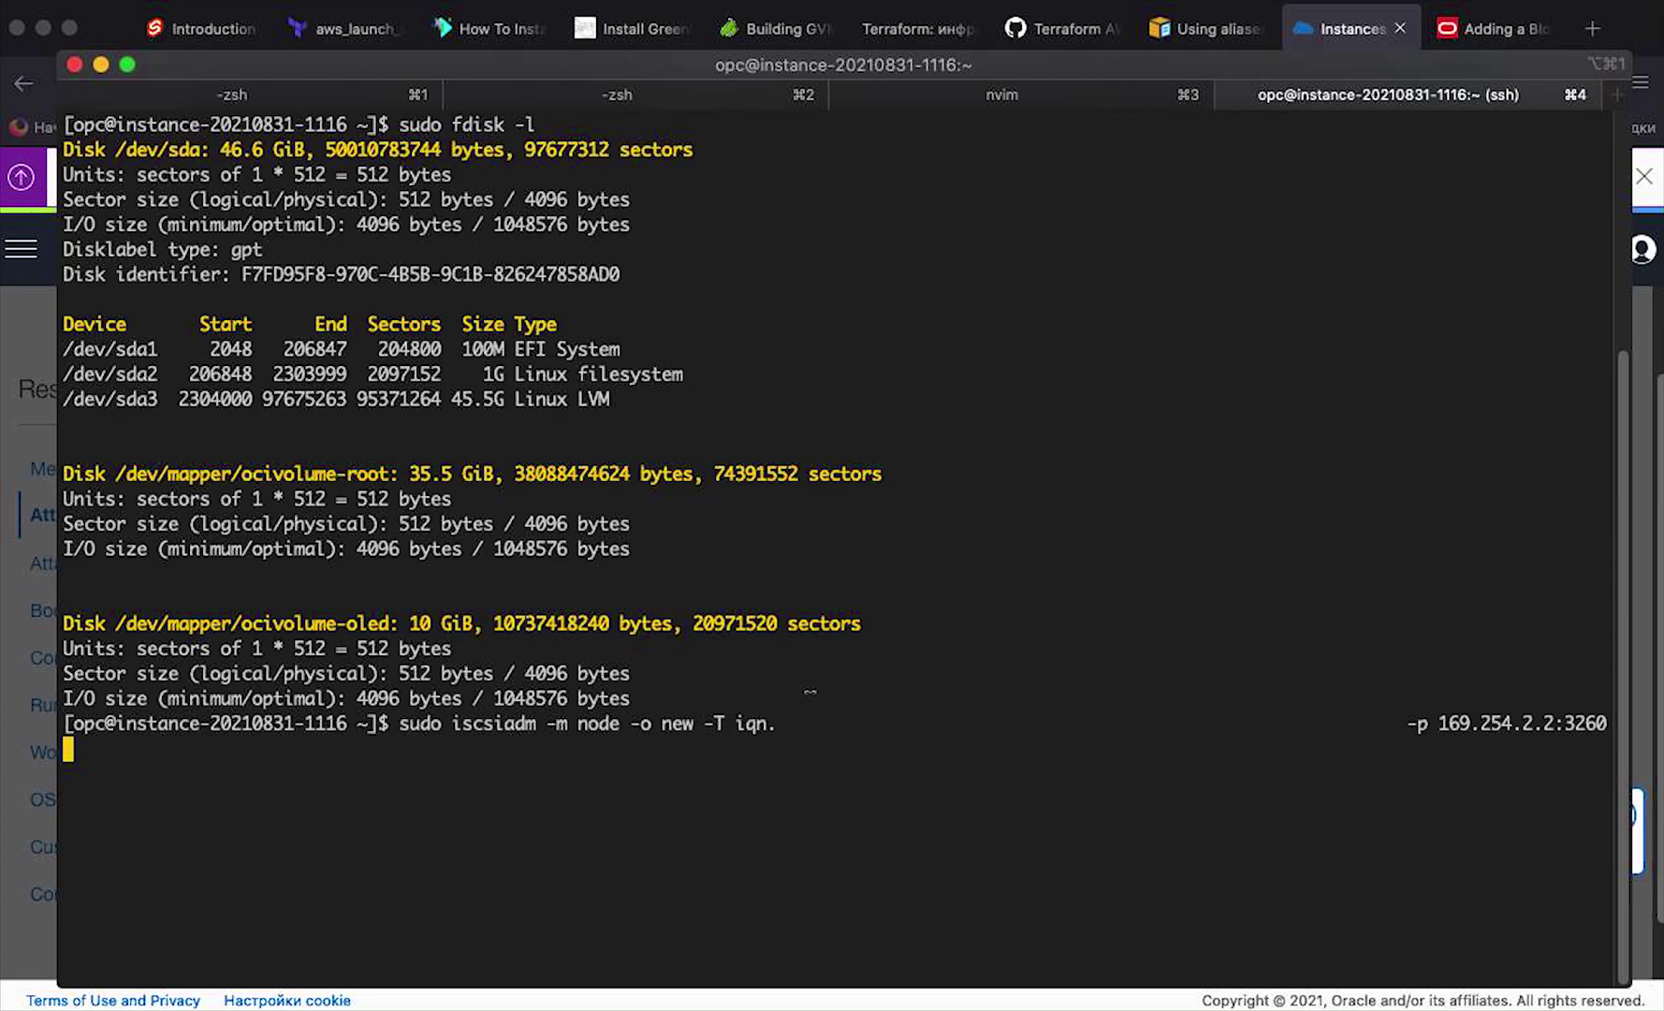
pyautogui.press('Return')
# Step: Run the second connecting command, iscsiadm -m node -o update, on the instance to set node.startup to automatic for the volume's IQN
pyautogui.press('super+Tab')
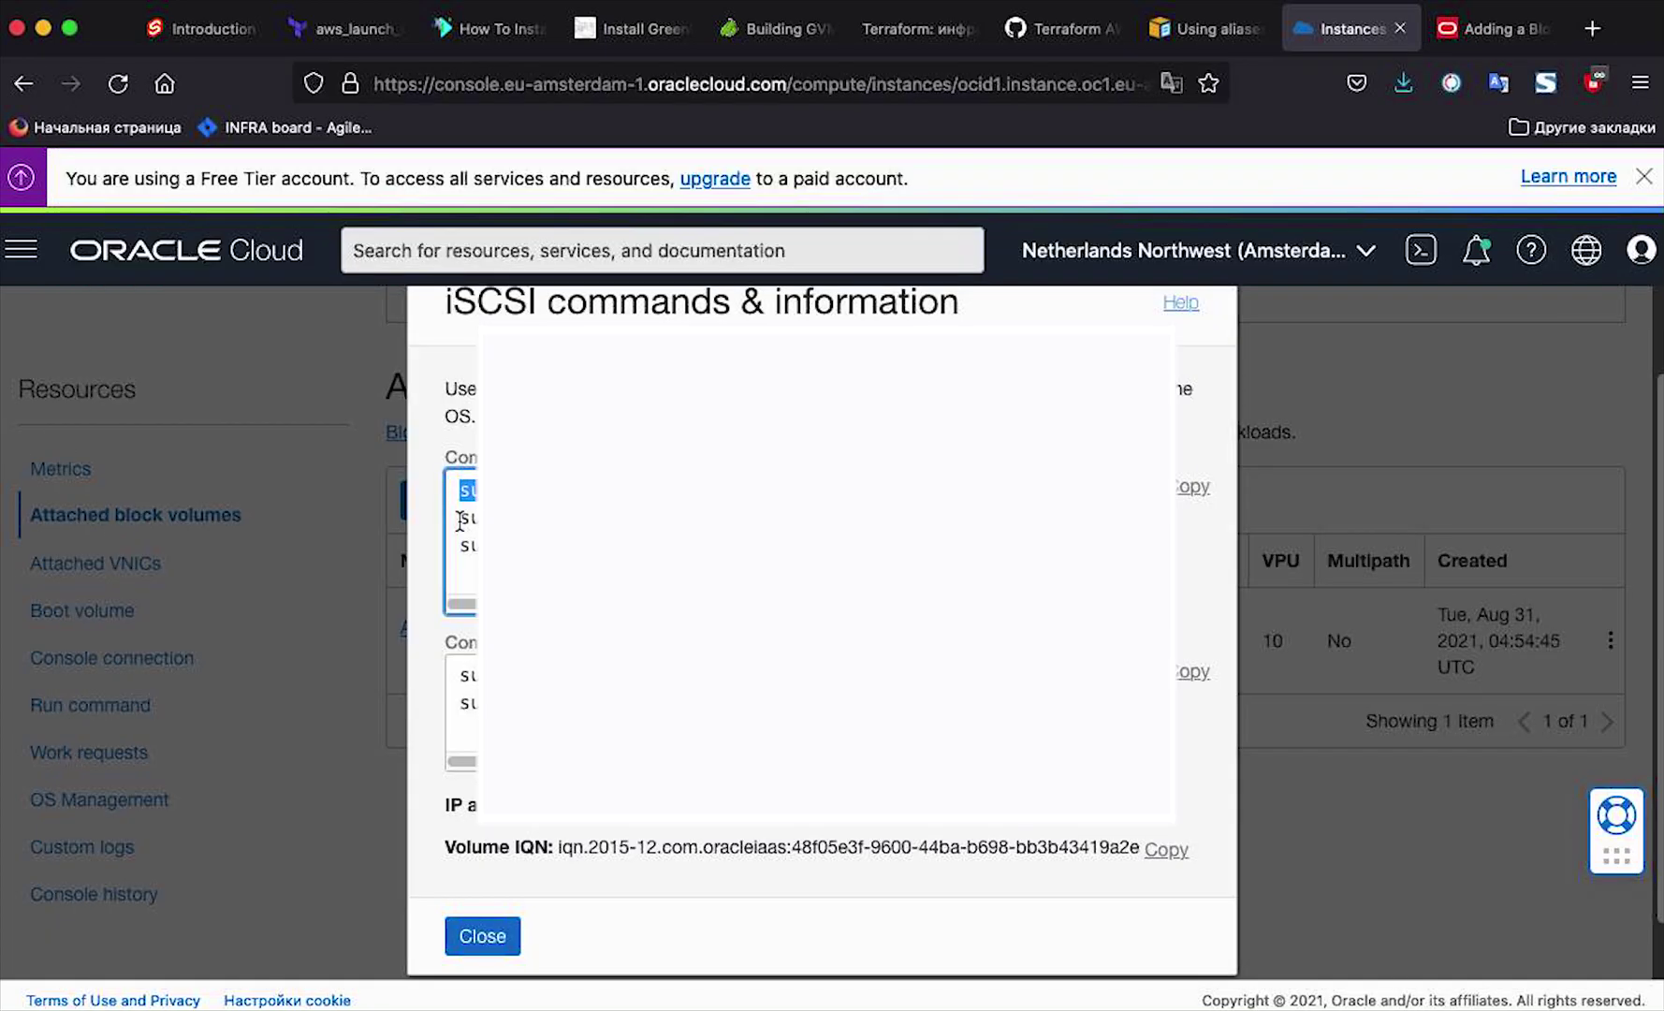
pyautogui.press('super+Tab')
pyautogui.write('sudo iscsiadm -m node -o update -T iqn.2015-12.com.oracleiaas:48f05e3f-9600-44ba-b698-bb3b43419a2e -n node.startup -v automatic')
pyautogui.press('Return')
# Step: Copy the third connecting command from the Oracle Cloud console and run it on the instance to log in to the target at 169.254.2.2:3260
pyautogui.press('super+Tab')
pyautogui.tripleClick(1182, 547)
pyautogui.press('super+c')
pyautogui.press('super+Tab')
pyautogui.press('super+v')
pyautogui.press('Return')
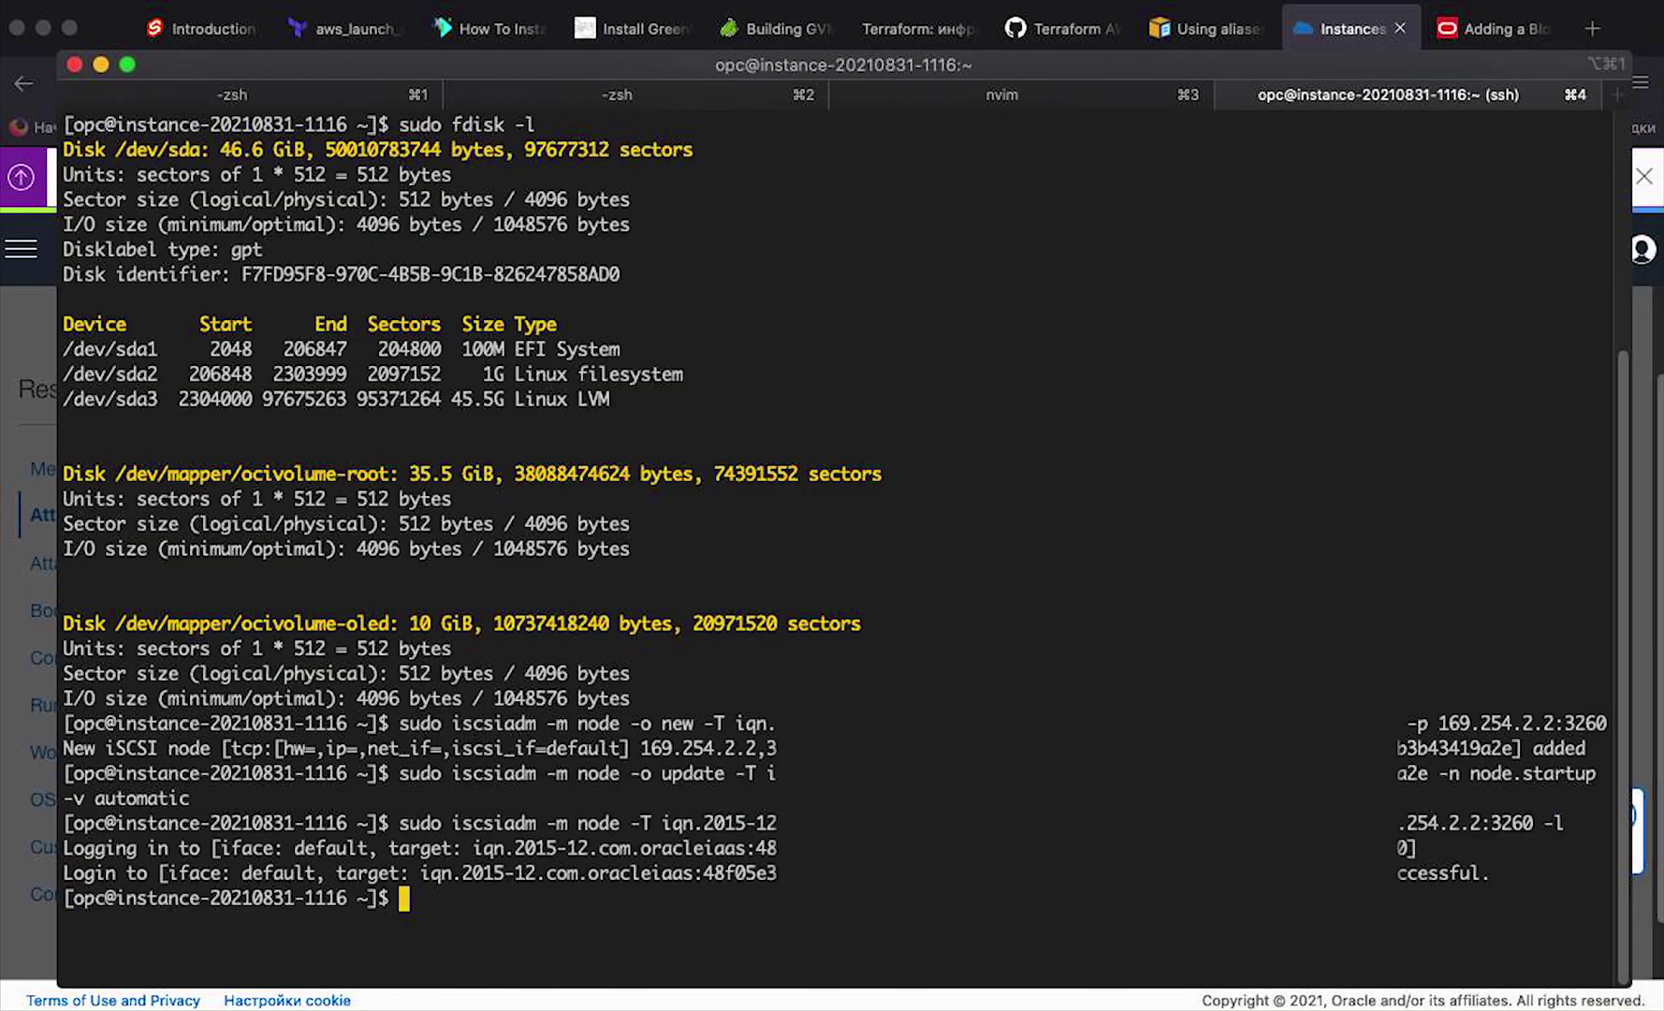
# Step: Run sudo fdisk -l again and examine the entry for the /dev/sdb disk
pyautogui.press('Up')
pyautogui.press('Up')
pyautogui.press('Up')
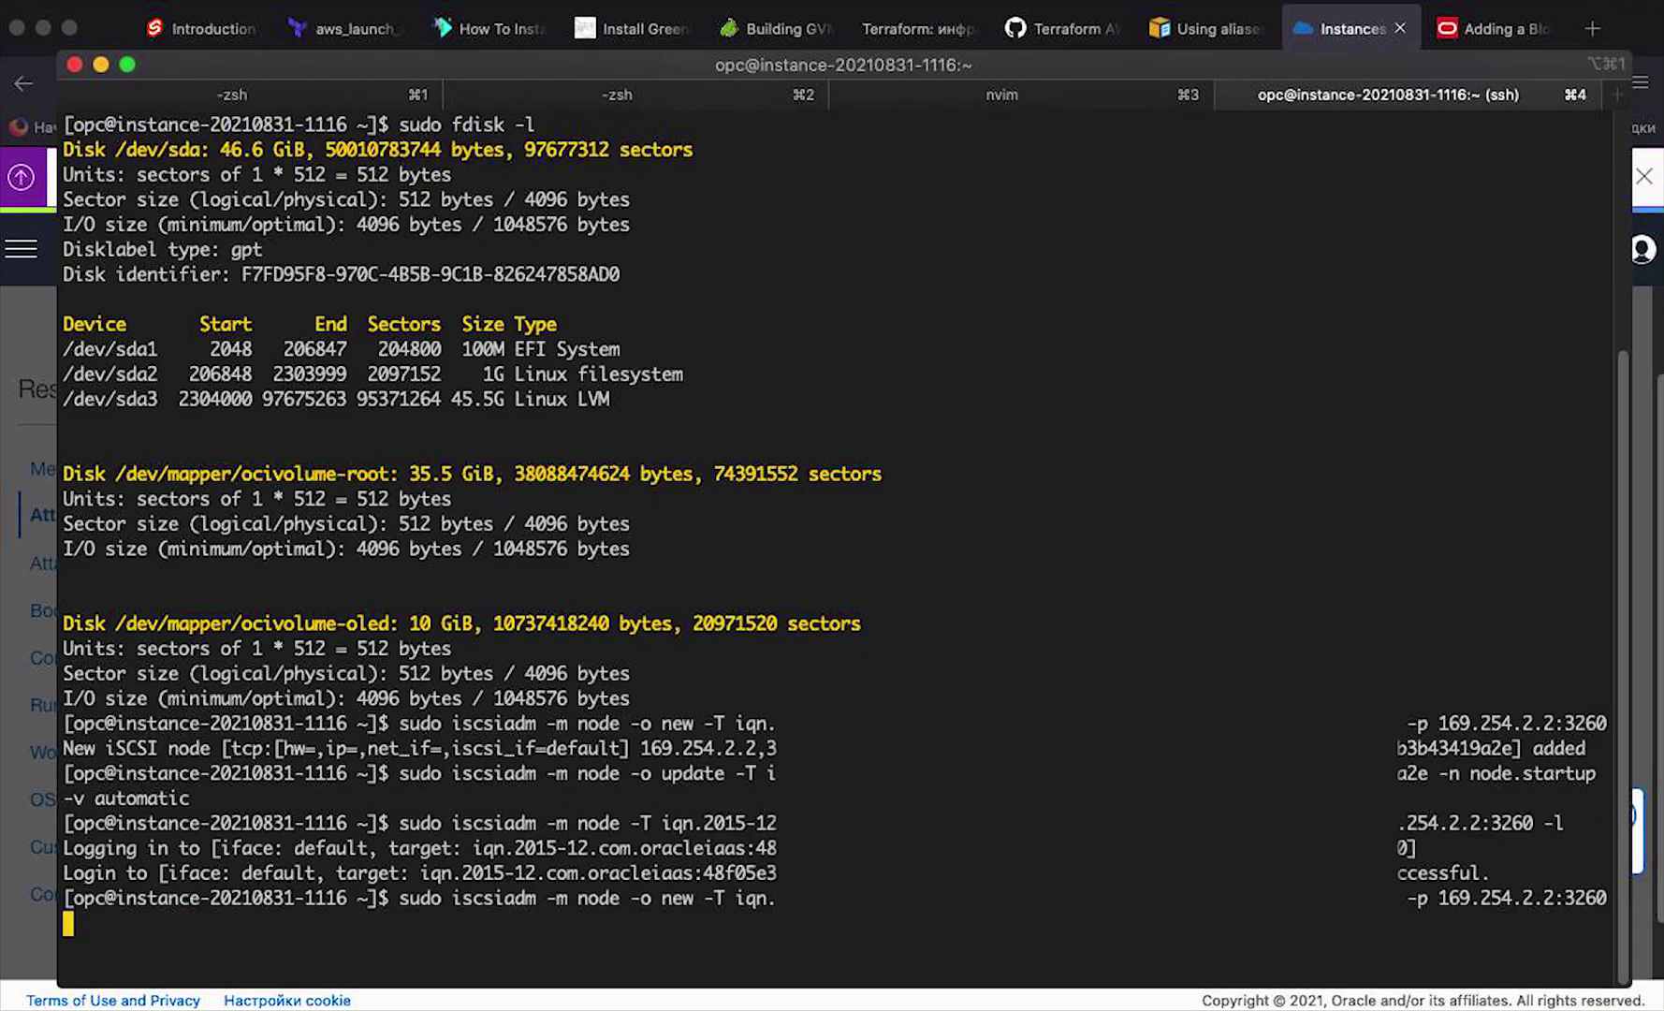
pyautogui.press('Up')
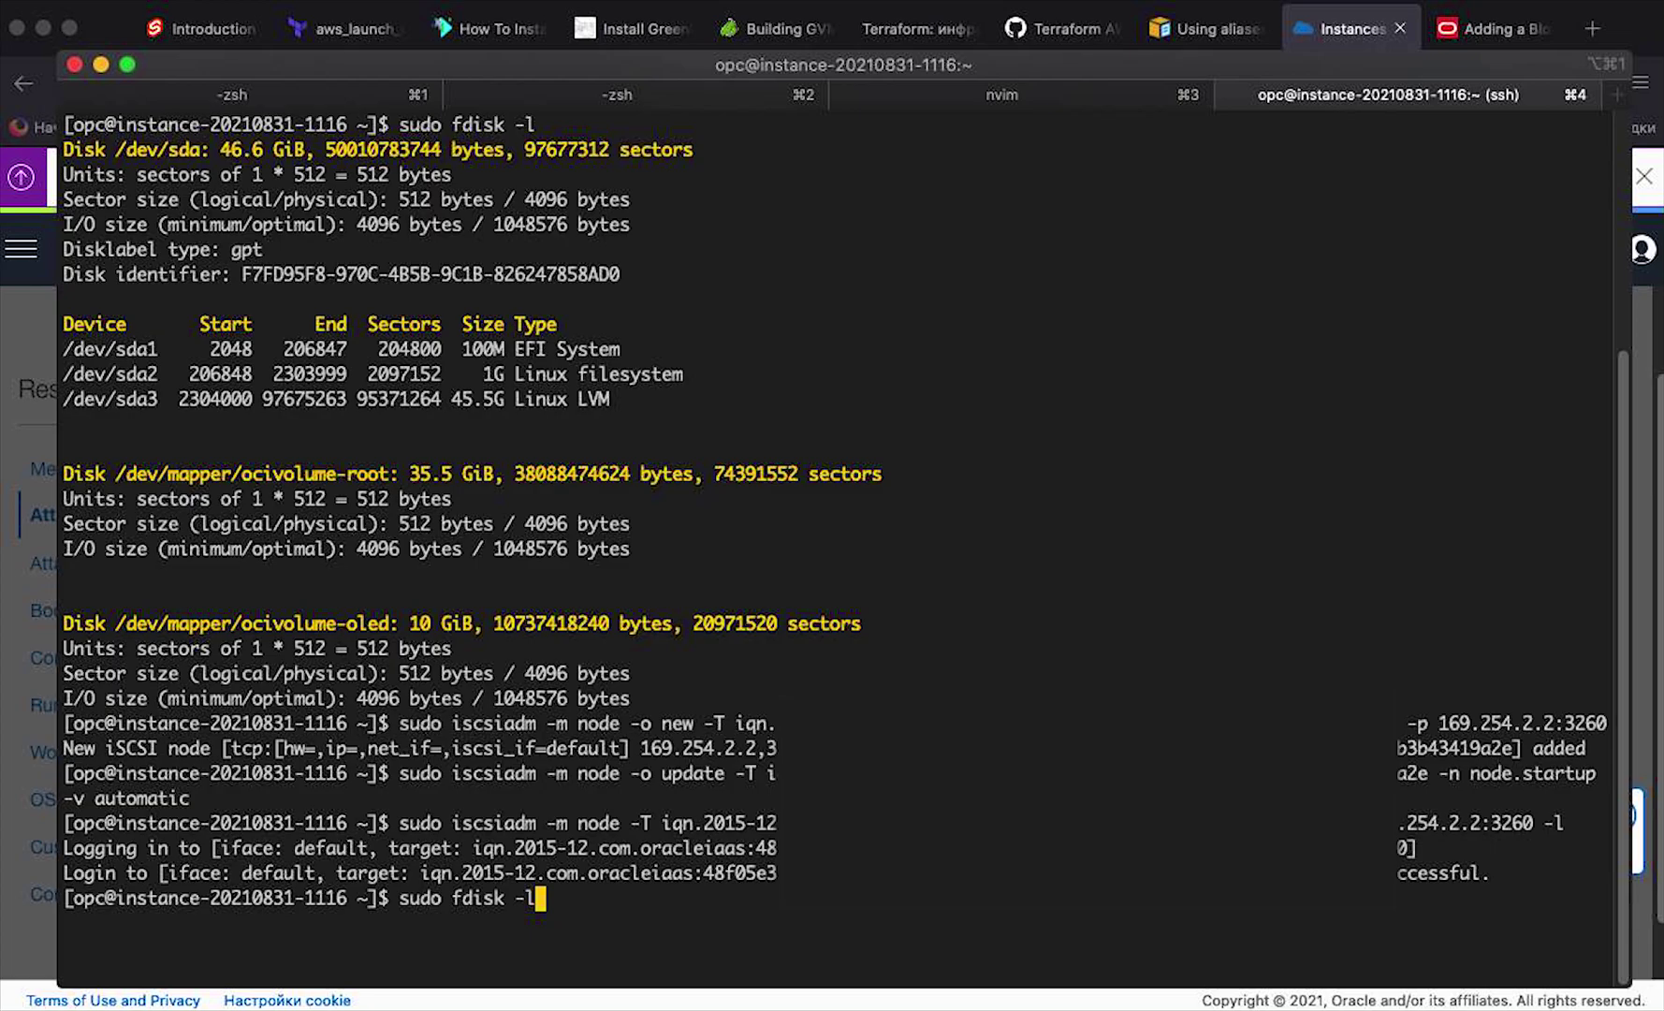
pyautogui.press('Return')
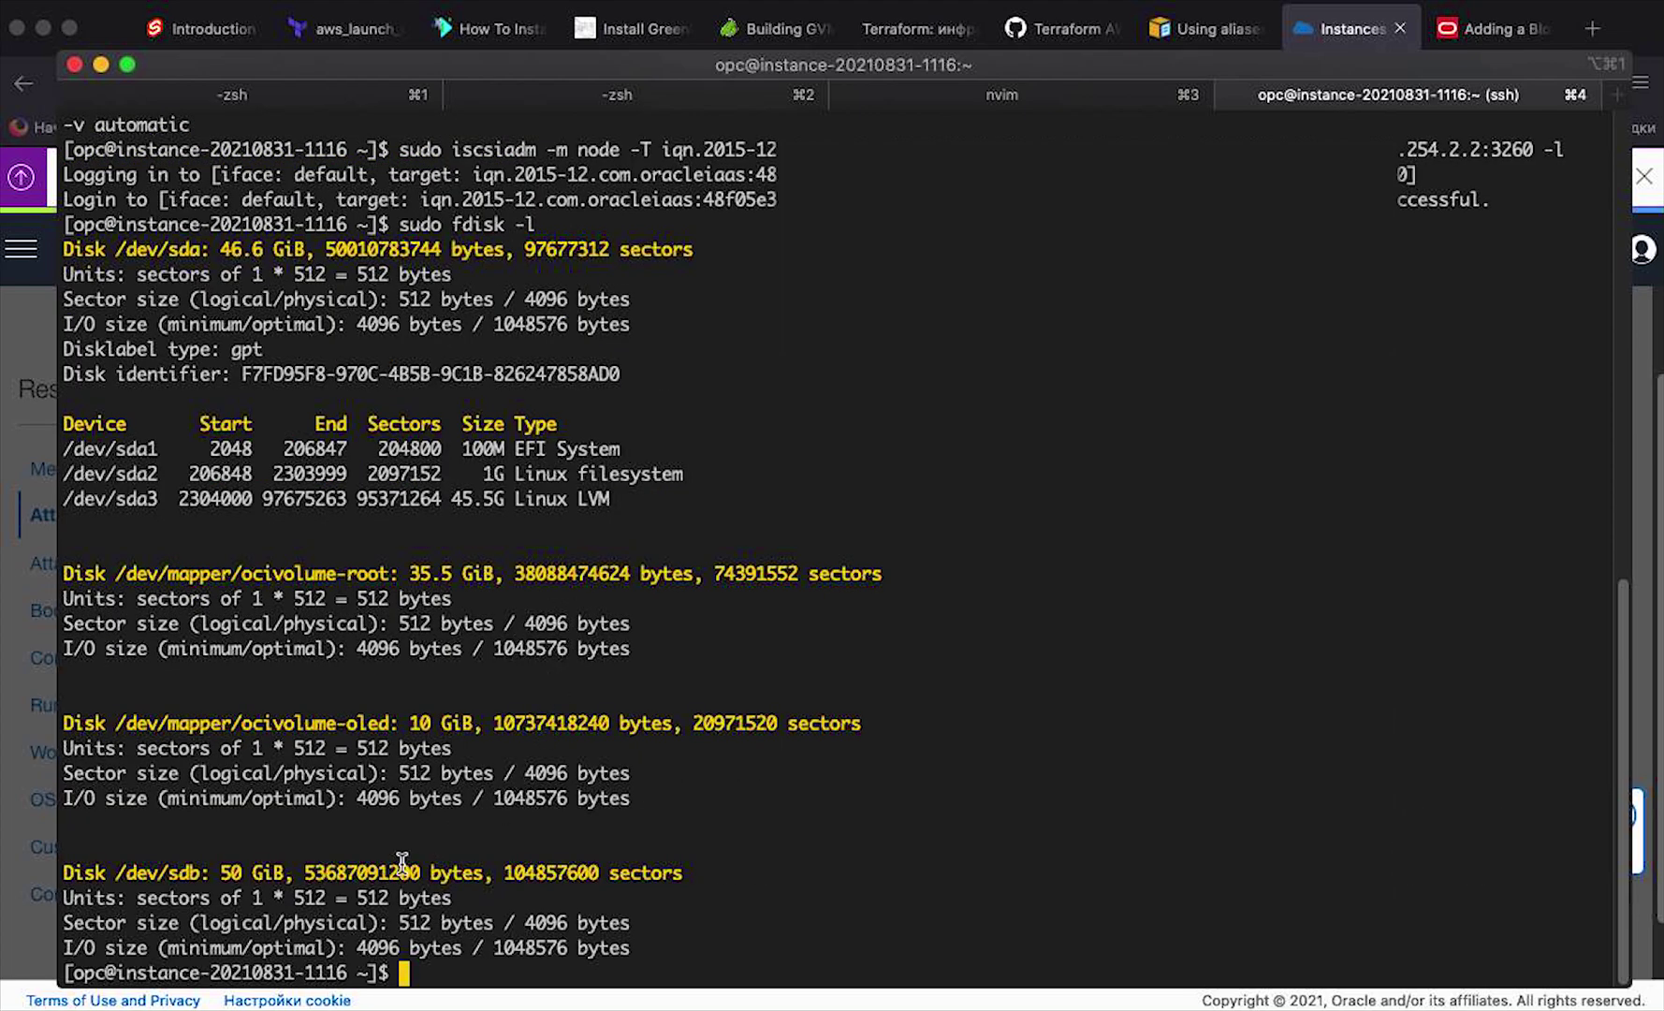
pyautogui.moveTo(67, 873); pyautogui.dragTo(670, 947)
pyautogui.click(670, 948)
# Step: Reboot the instance with sudo reboot and reconnect to it over SSH as opc with the same private key
pyautogui.write('sudo reboot')
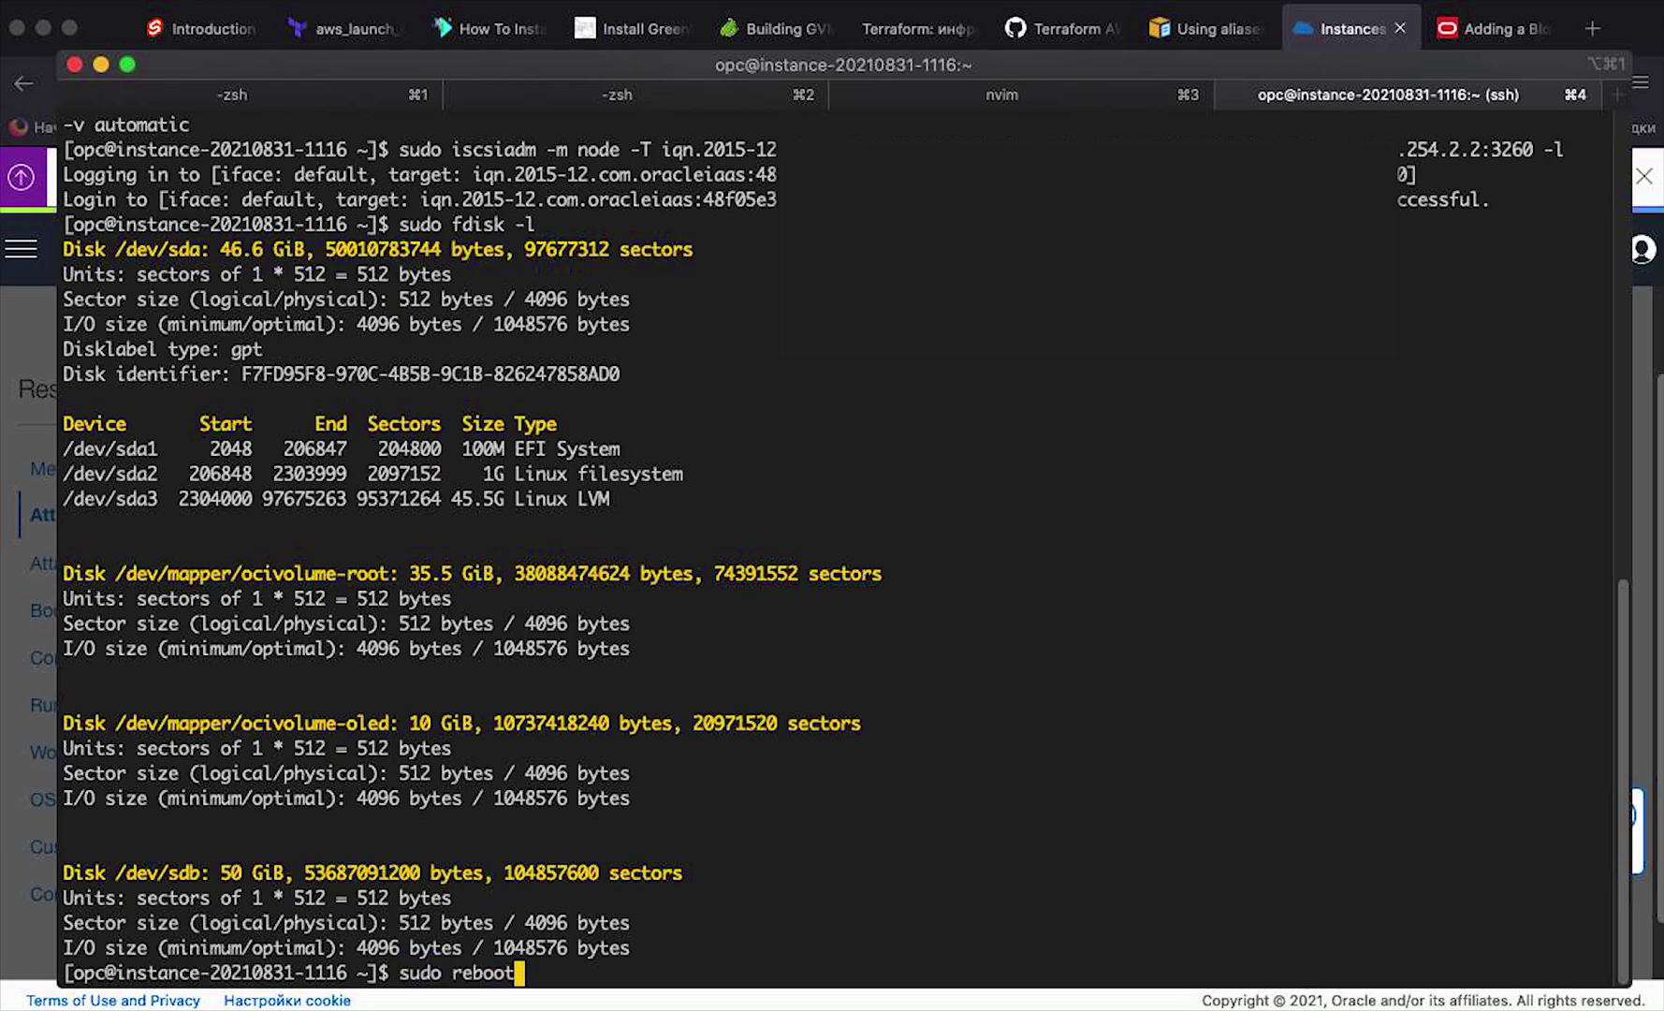
pyautogui.press('Return')
pyautogui.press('Up')
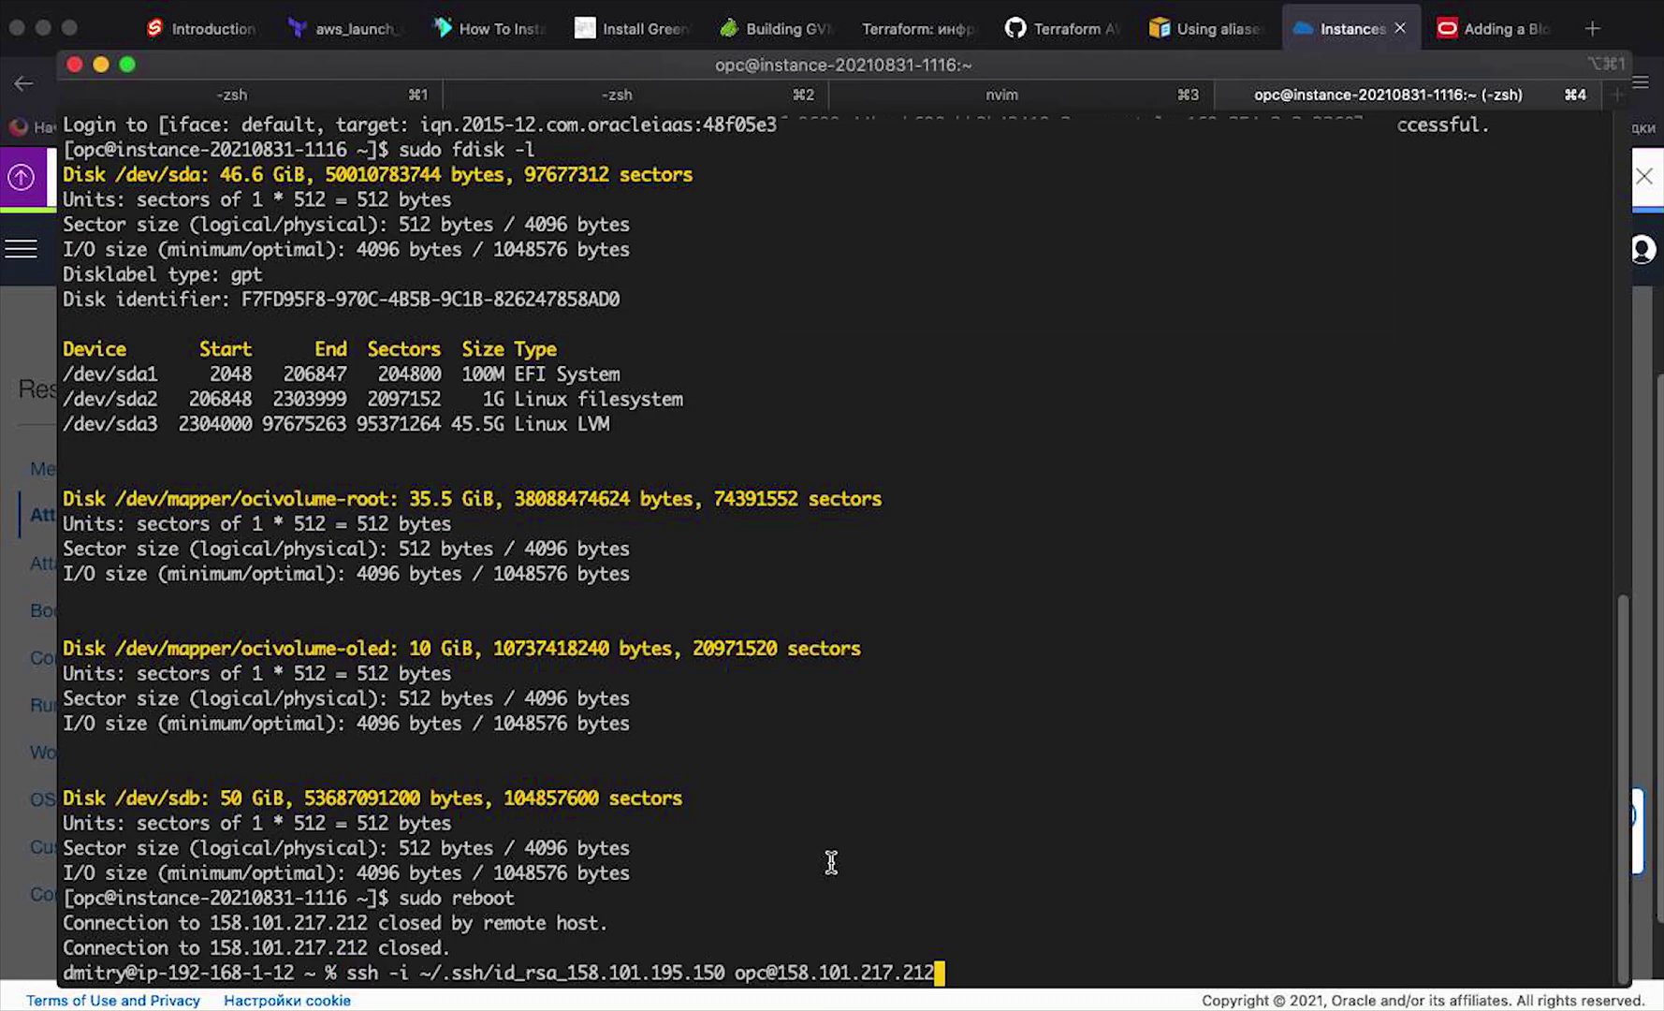
pyautogui.press('Return')
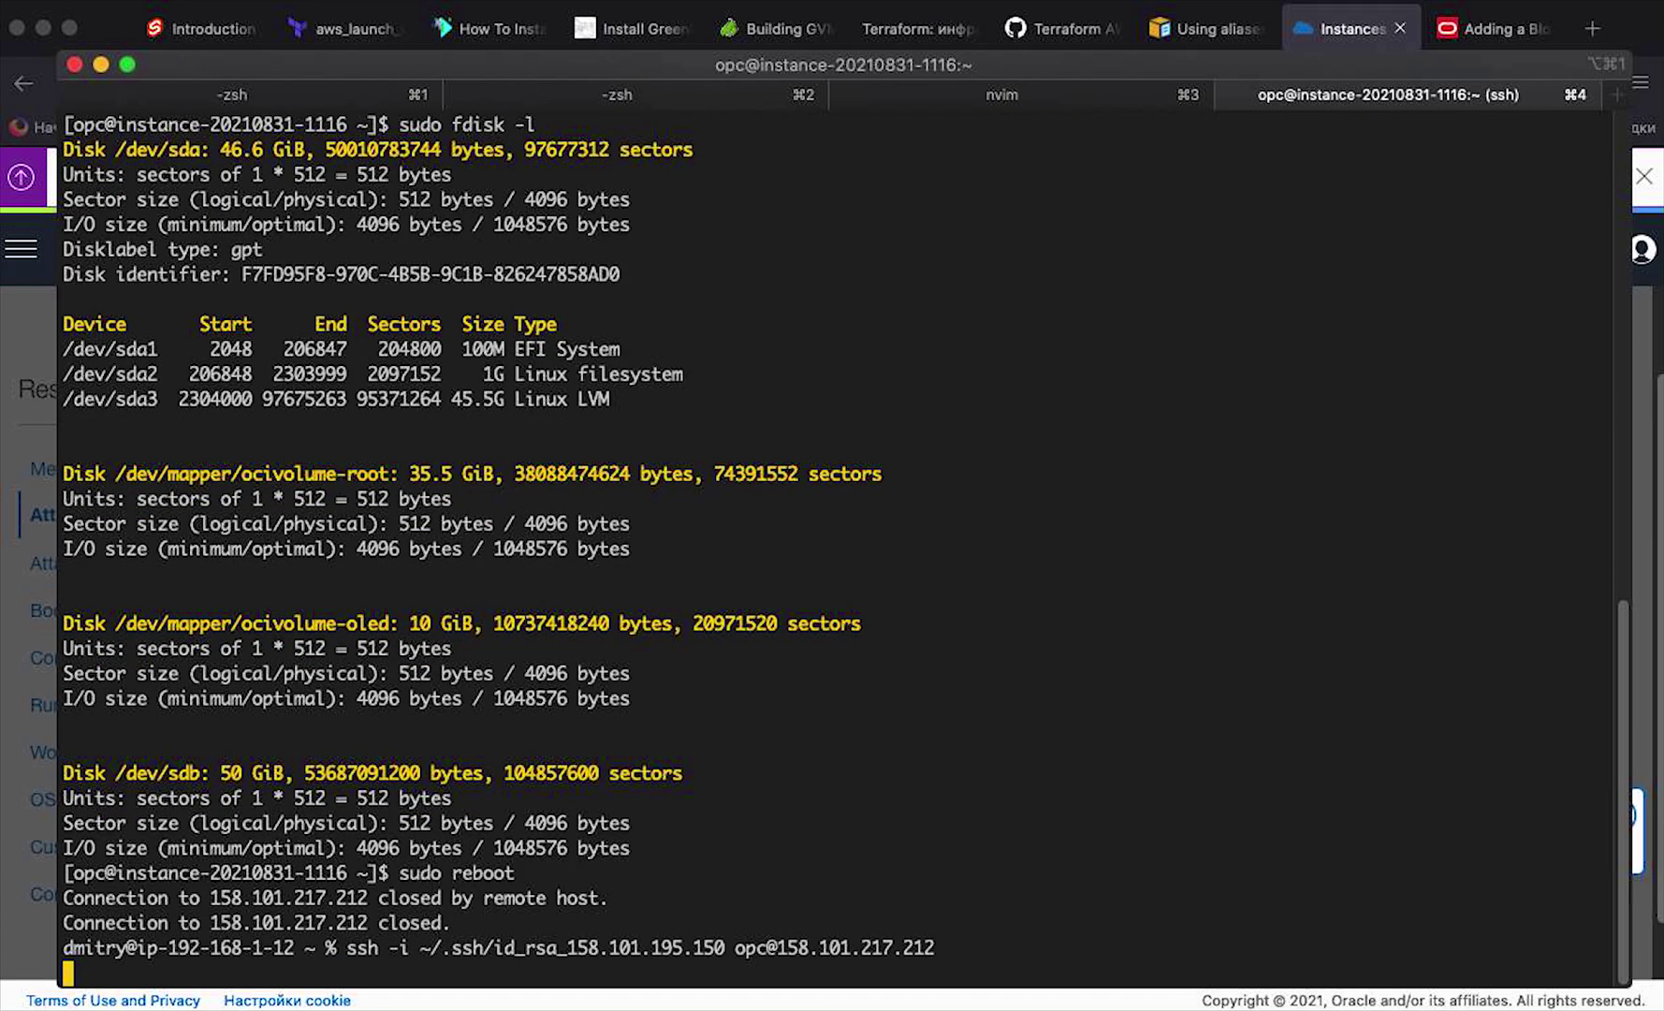
# Step: List the instance's disks after the reboot with sudo fdisk -l to check for the attached volume
pyautogui.press('Up')
pyautogui.press('Up')
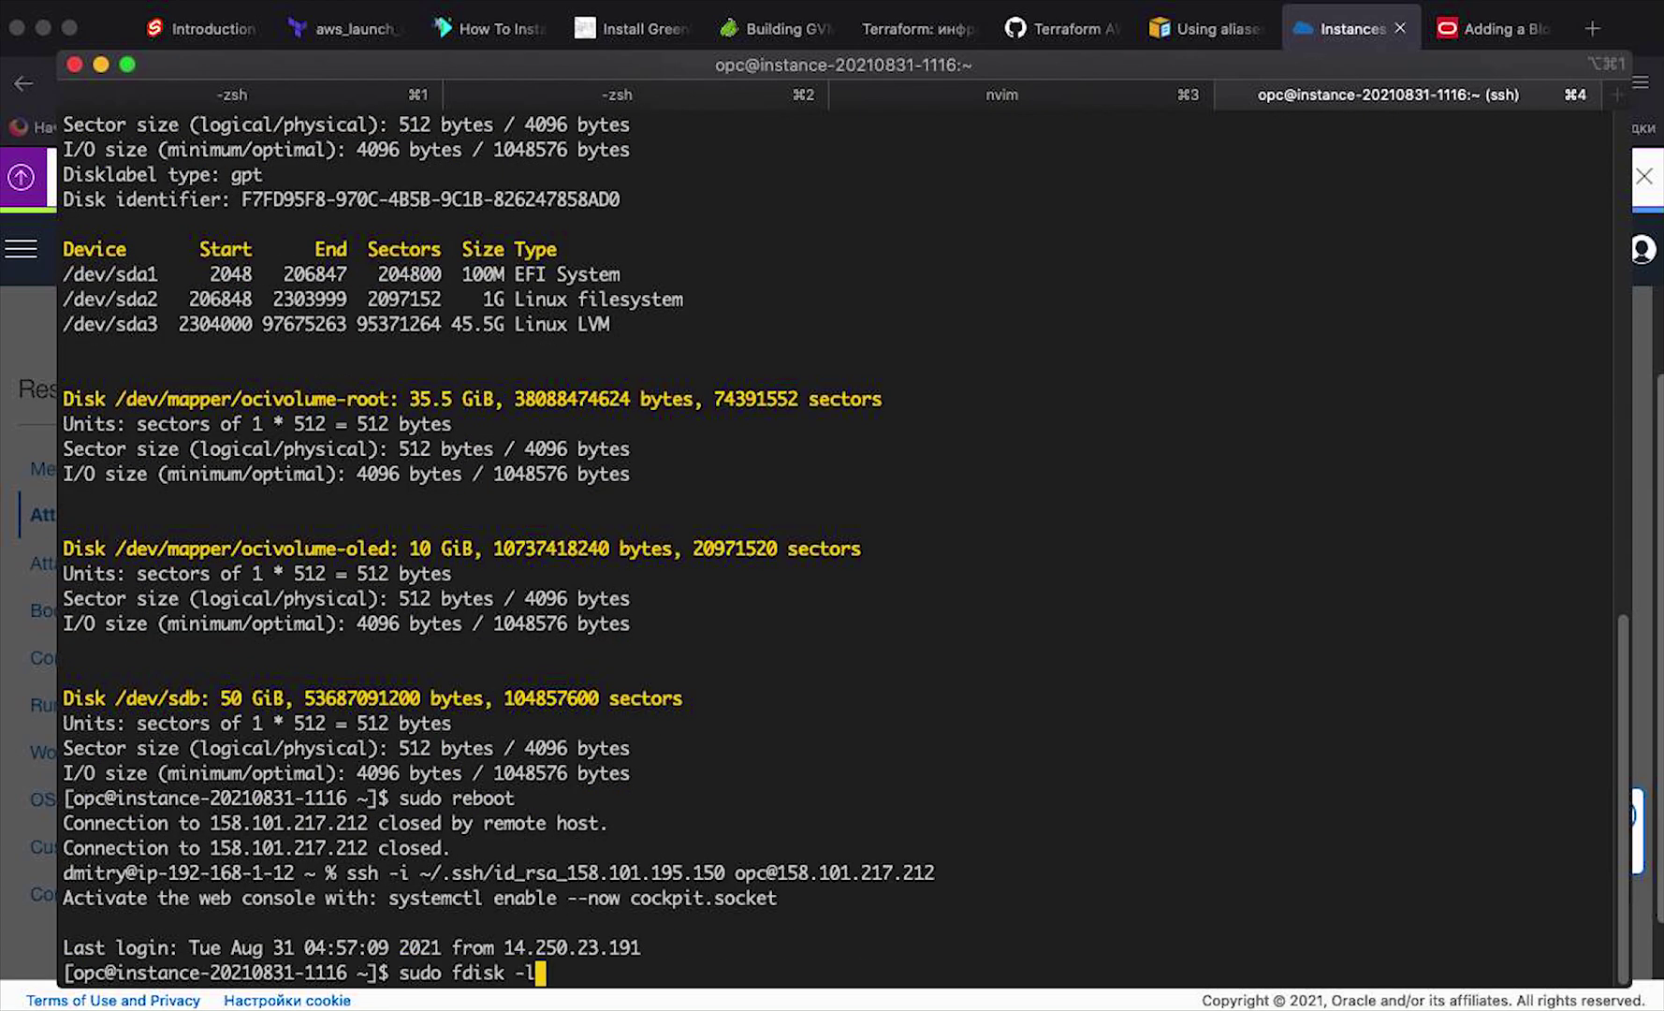
pyautogui.press('Return')
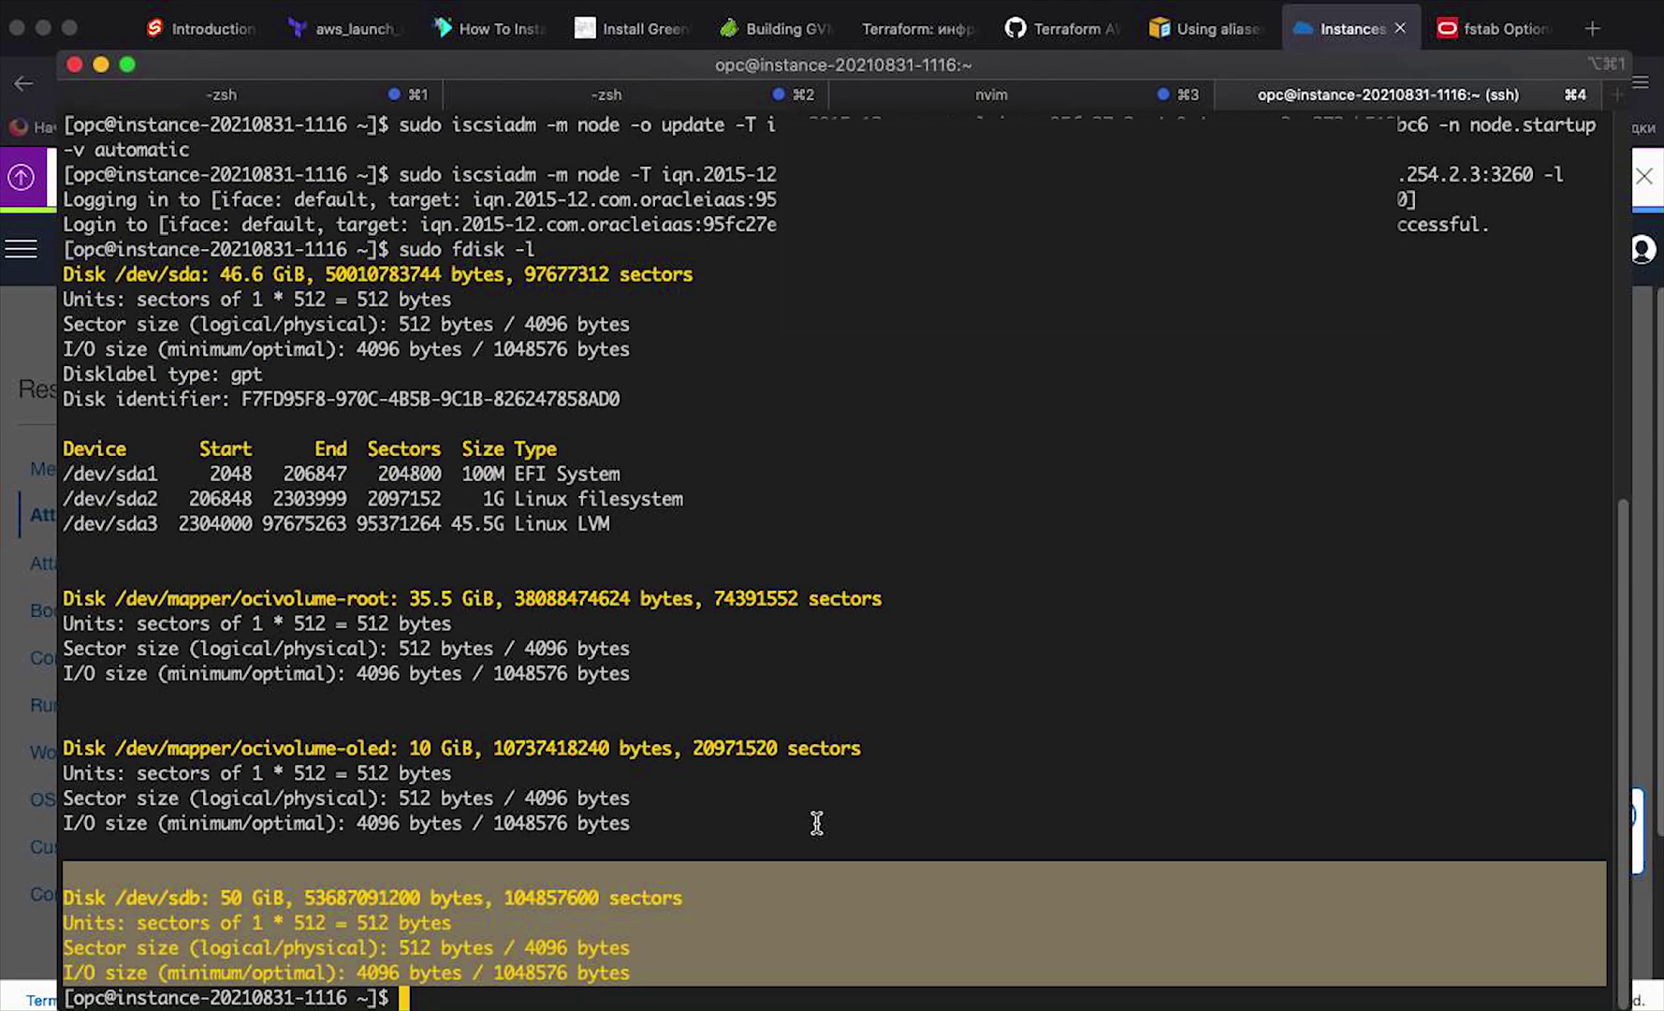
# Step: Create the mount point directory /mnt/ARM_VOLUME with sudo mkdir
pyautogui.write('su')
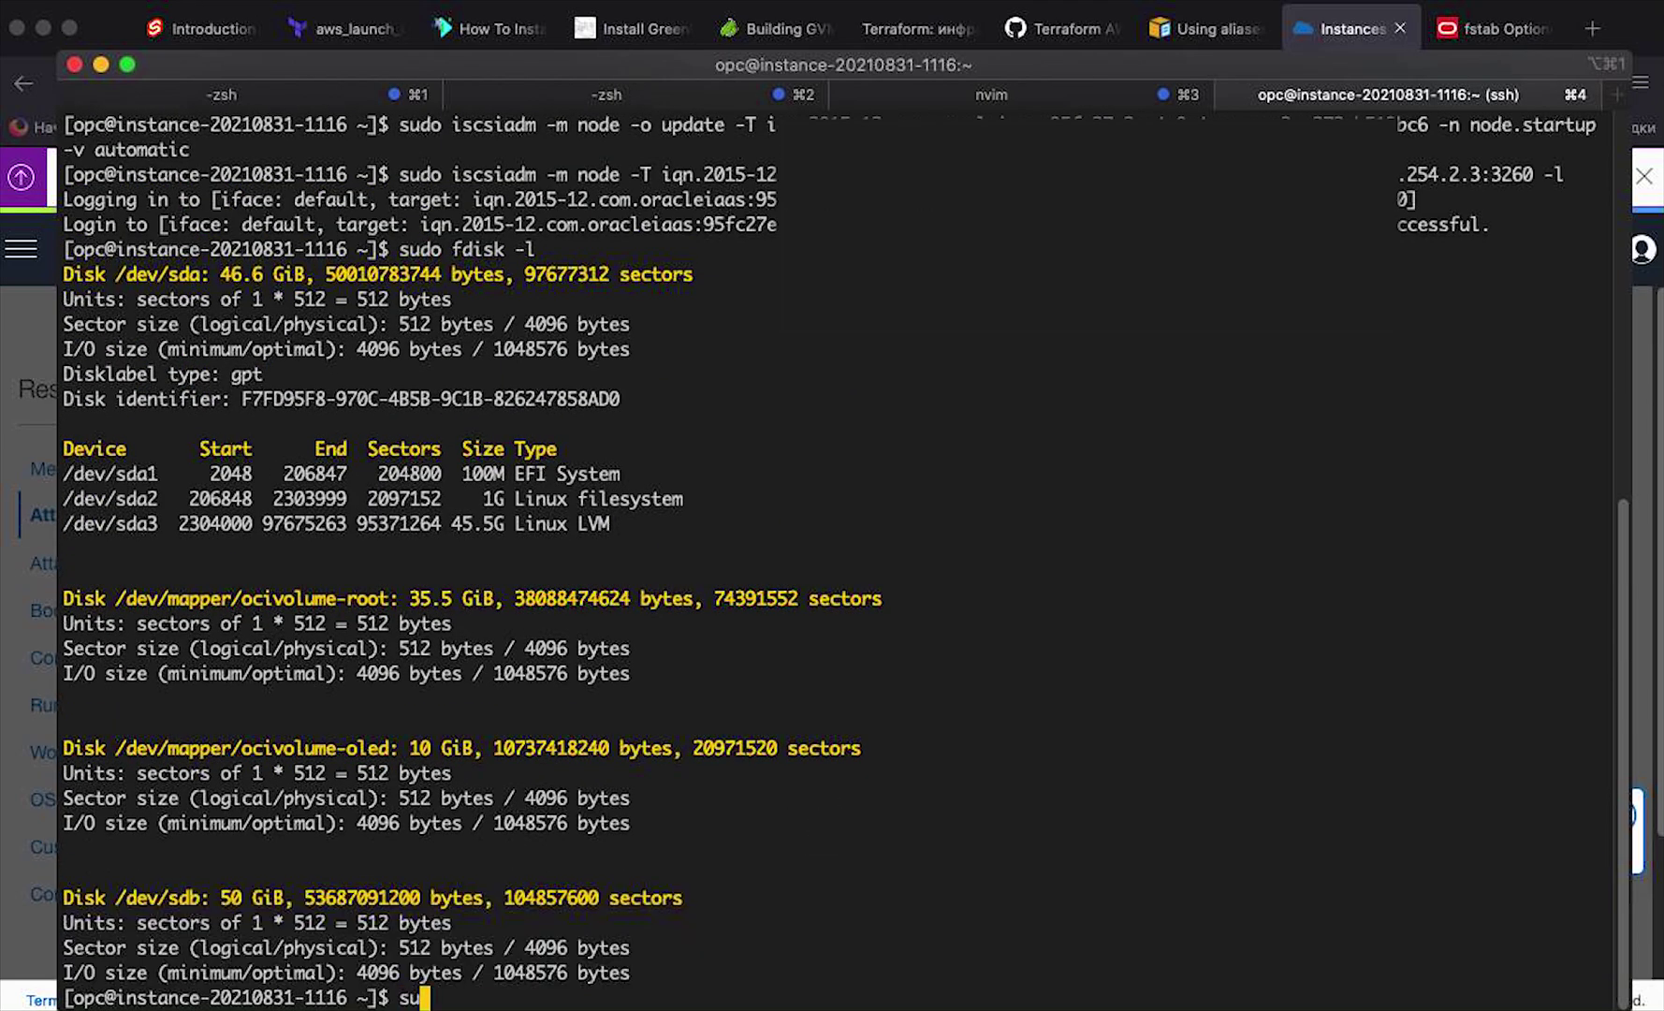
pyautogui.write('do mkdir /mnt')
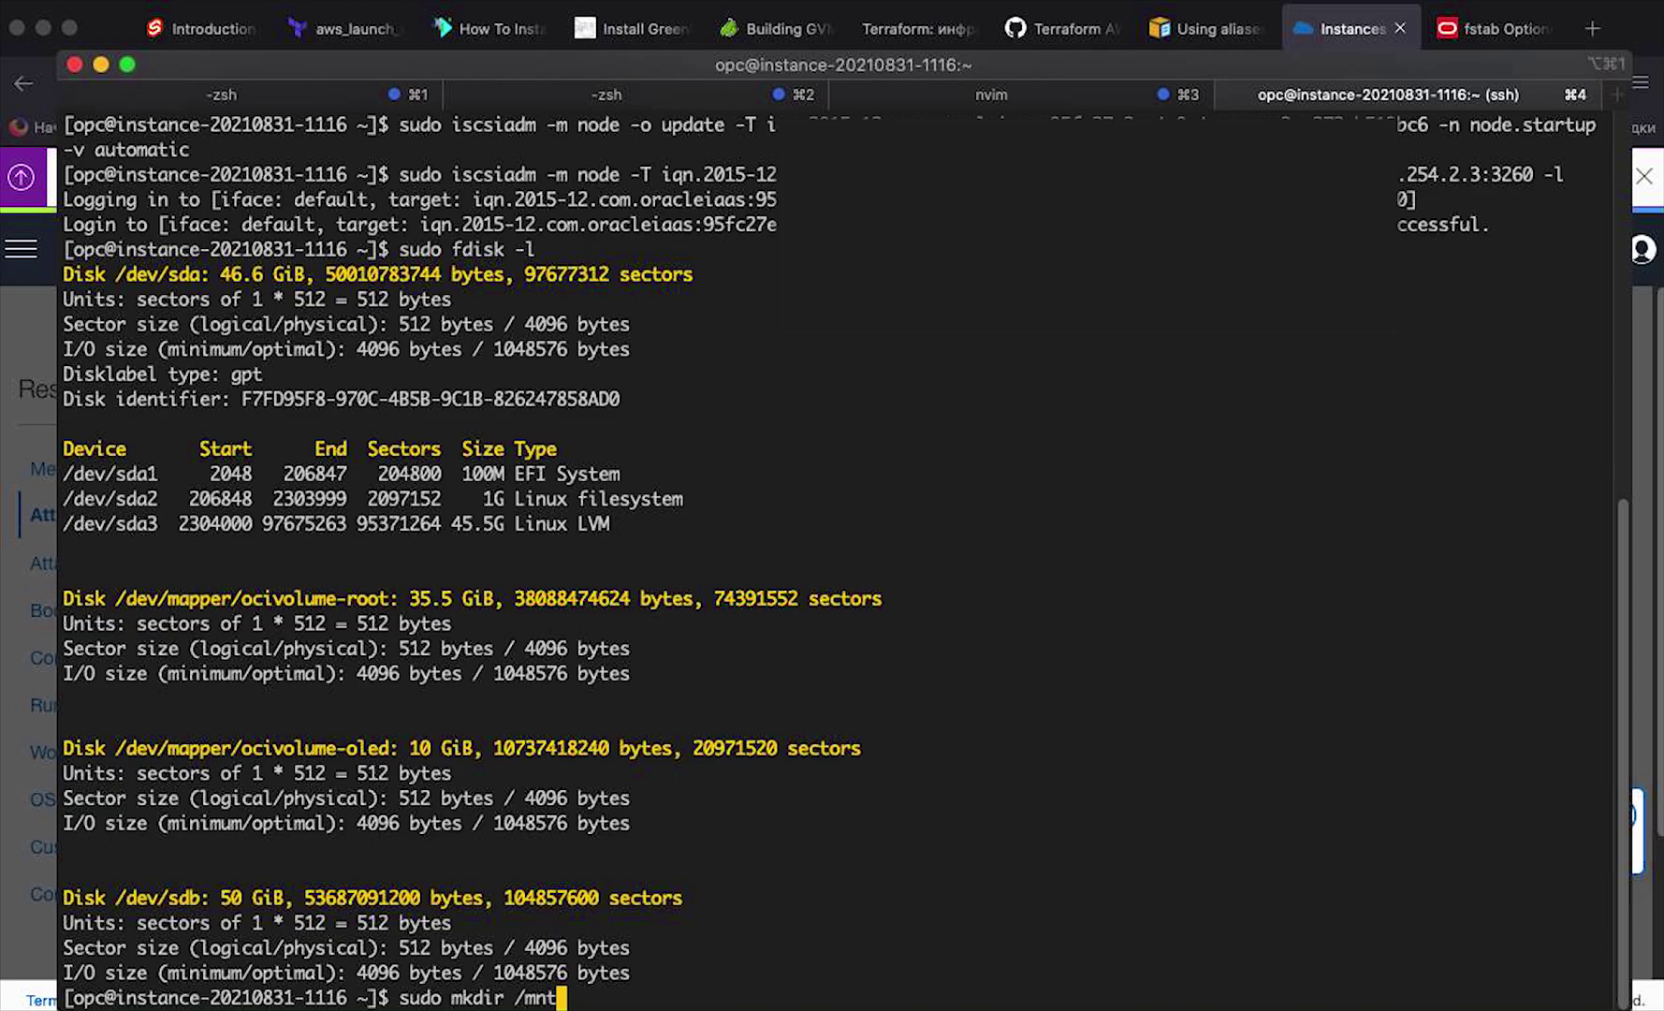
pyautogui.write('/ARM_VOLUME')
pyautogui.press('Return')
# Step: Abandon the sudo vim /etc/fstab command and list the mounted file systems with their types using df -hT
pyautogui.write('sudo vim /etc/fstab')
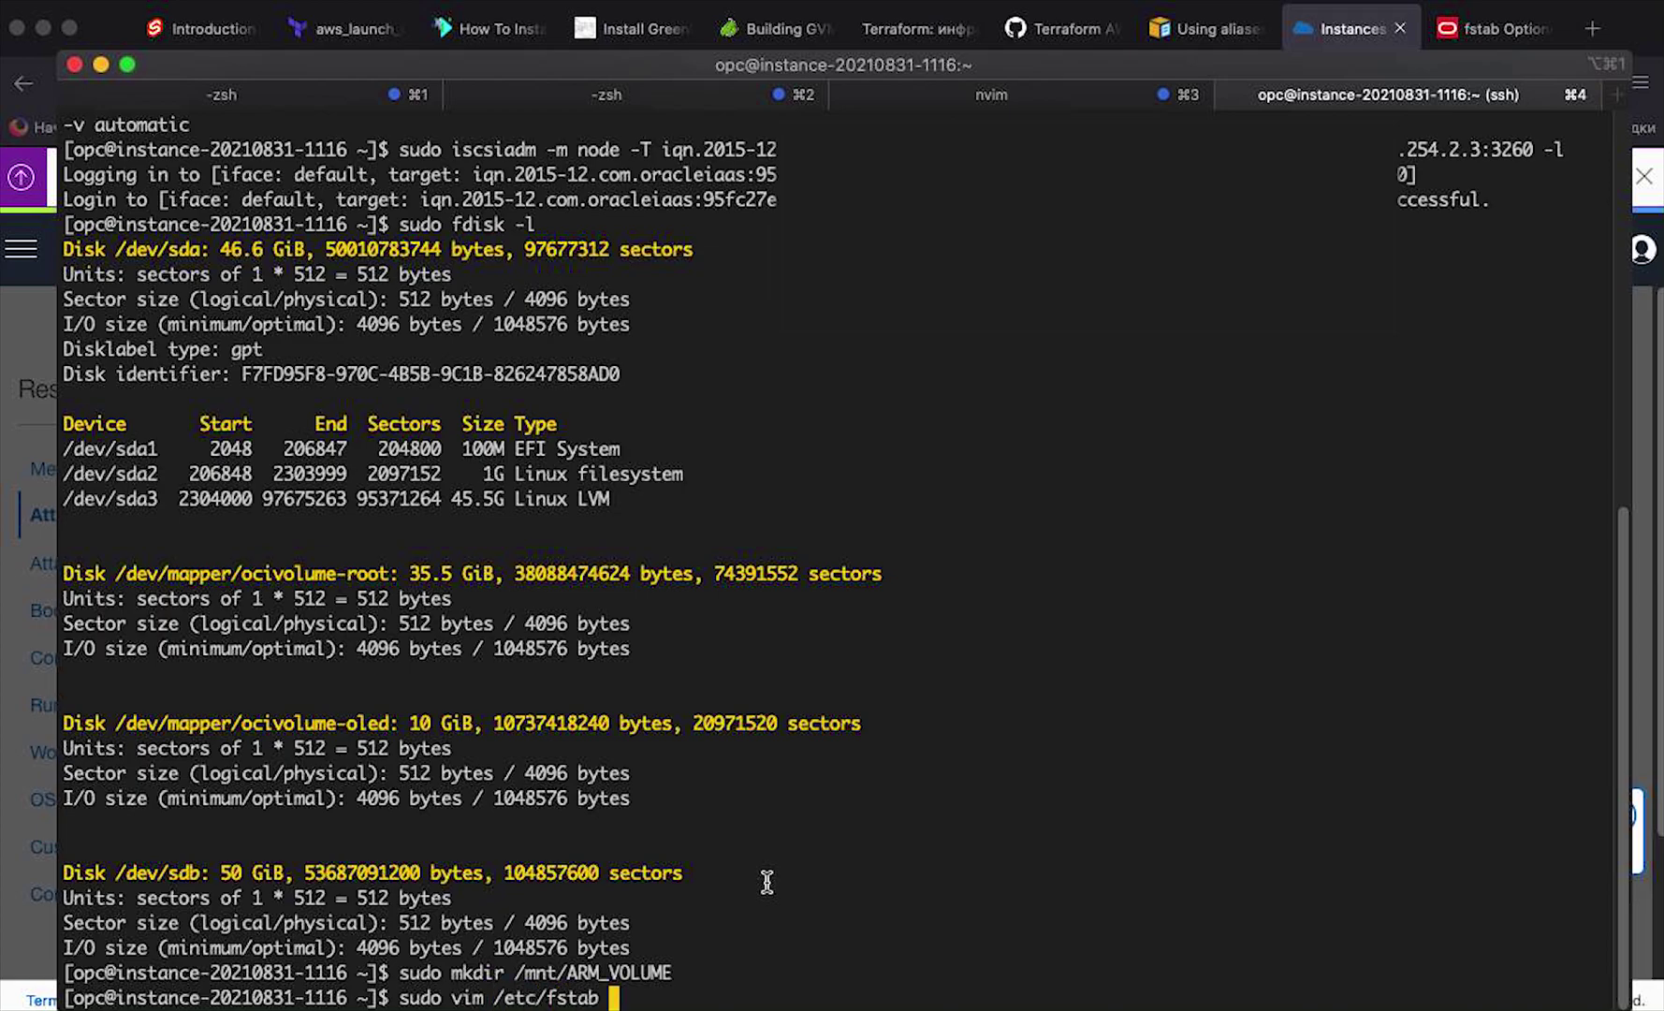
pyautogui.hotkey('ctrl', 'c')
pyautogui.write('df -h')
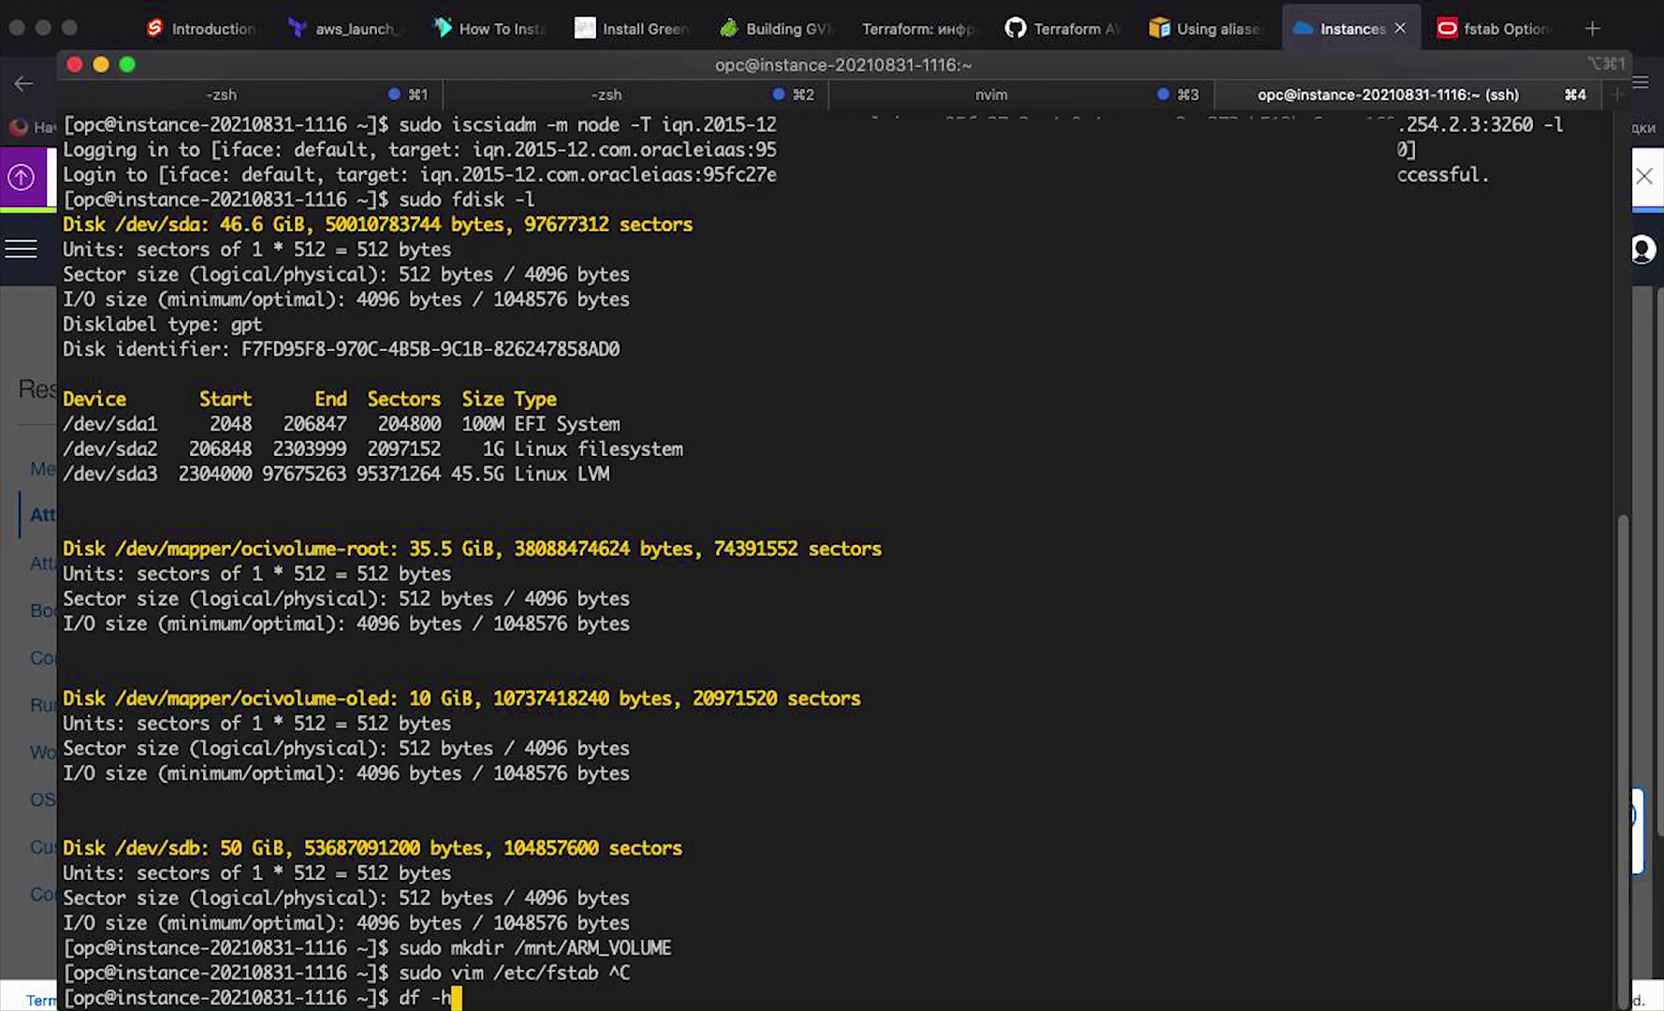
pyautogui.write('T')
pyautogui.press('Return')
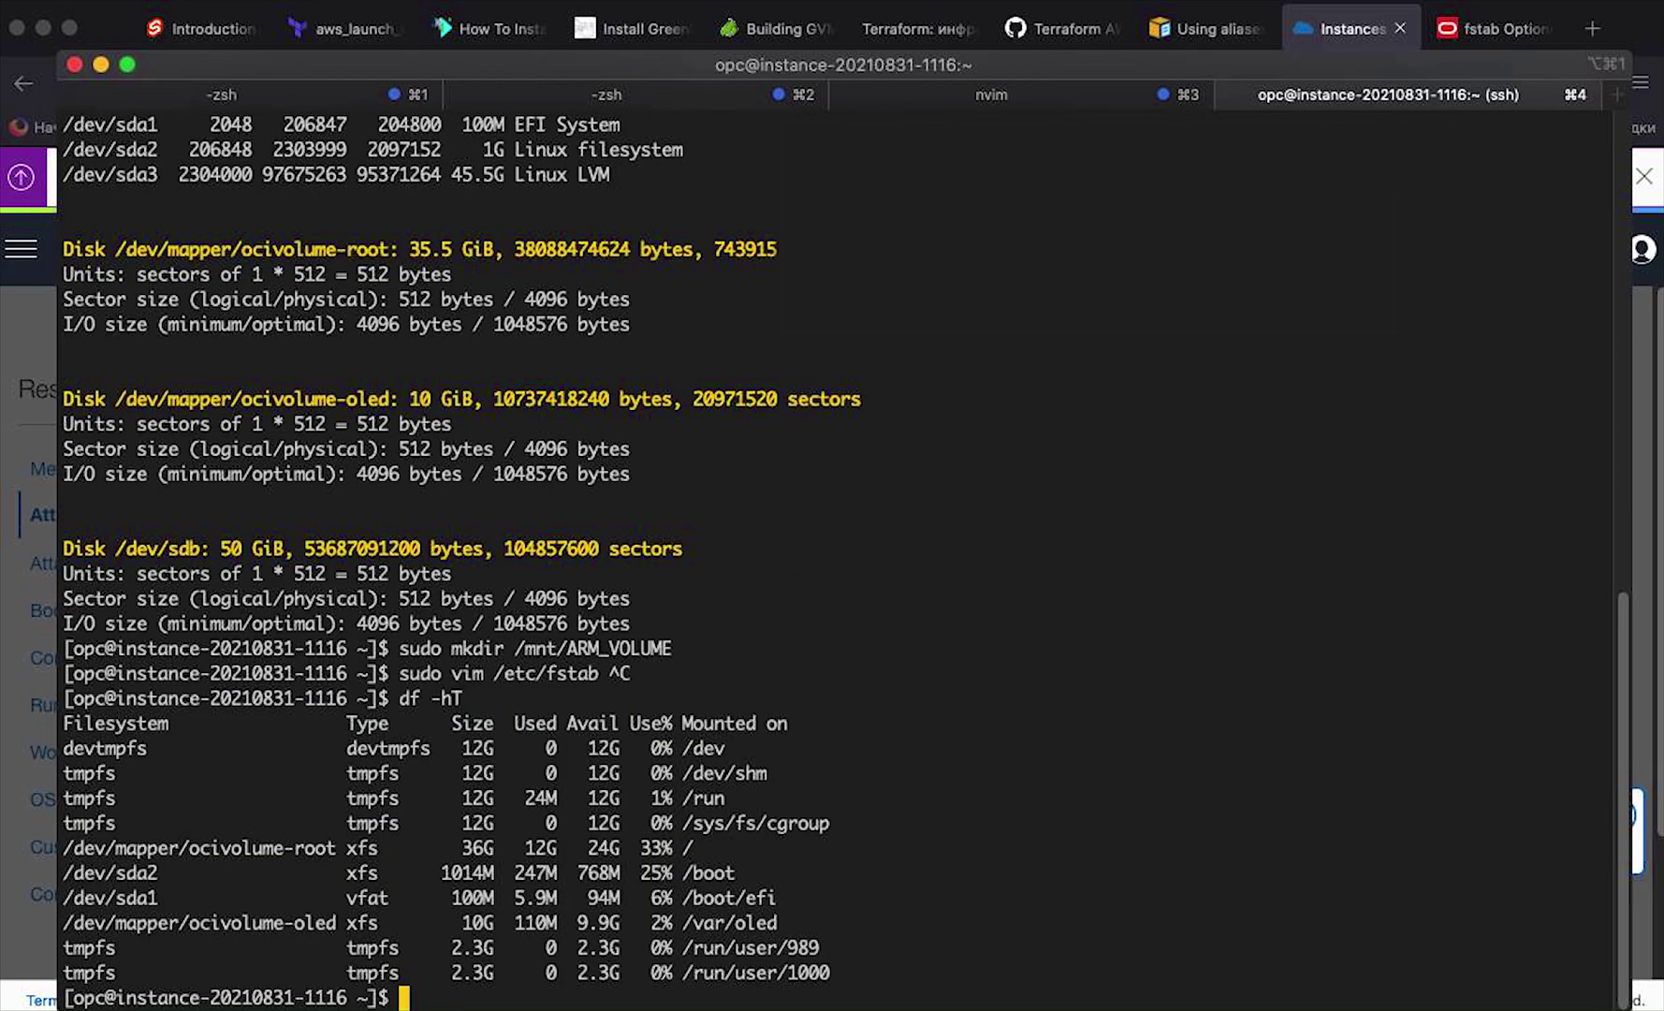